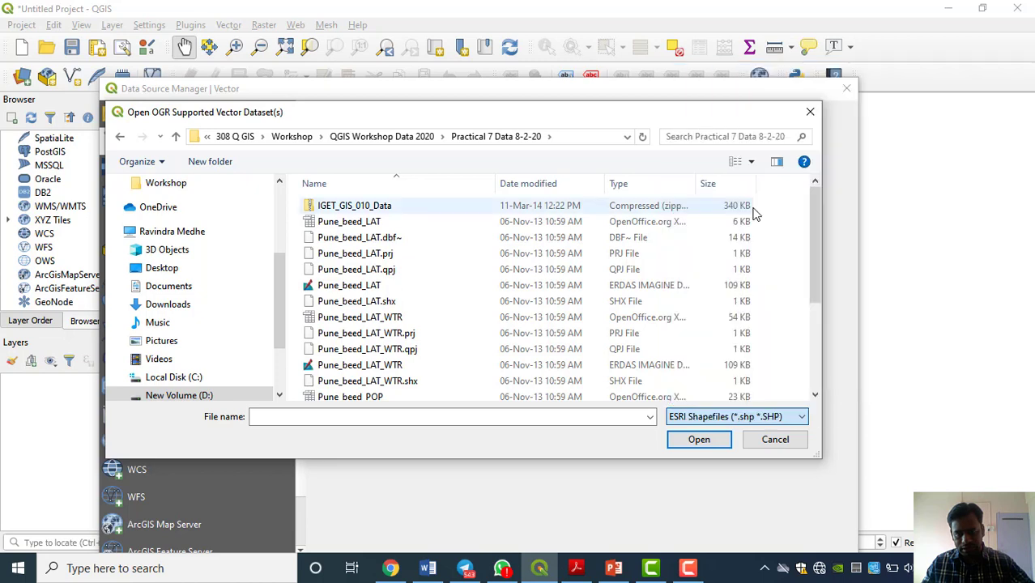
Add the Pune_beed_LAT, Pune_beed_LAT_WTR, Pune_beed_POP and Pune_beed_WatrSrc_Total shapefiles to the project as vector layers
drag(405, 340, 362, 157)
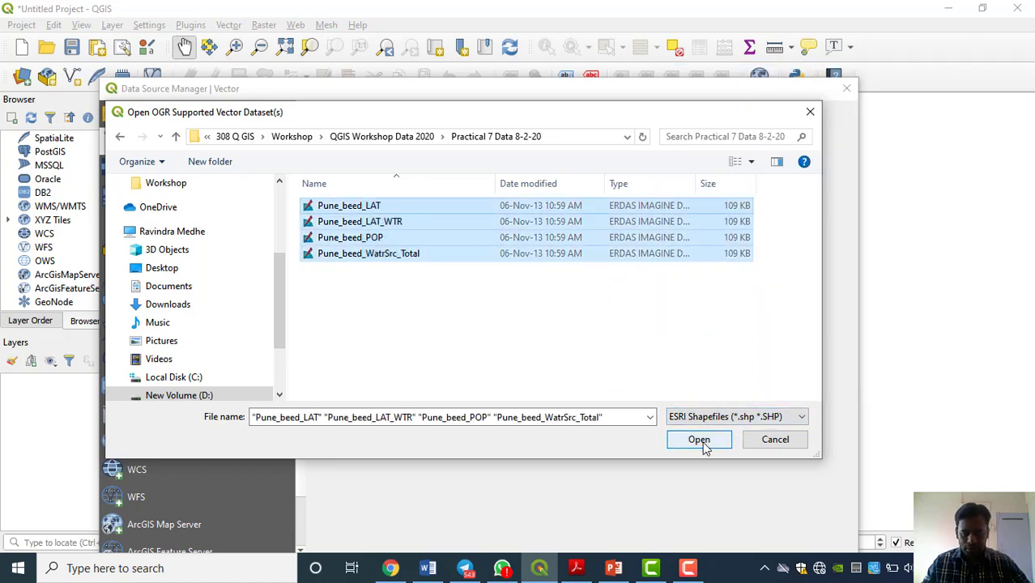
click(698, 439)
drag(670, 77, 677, 51)
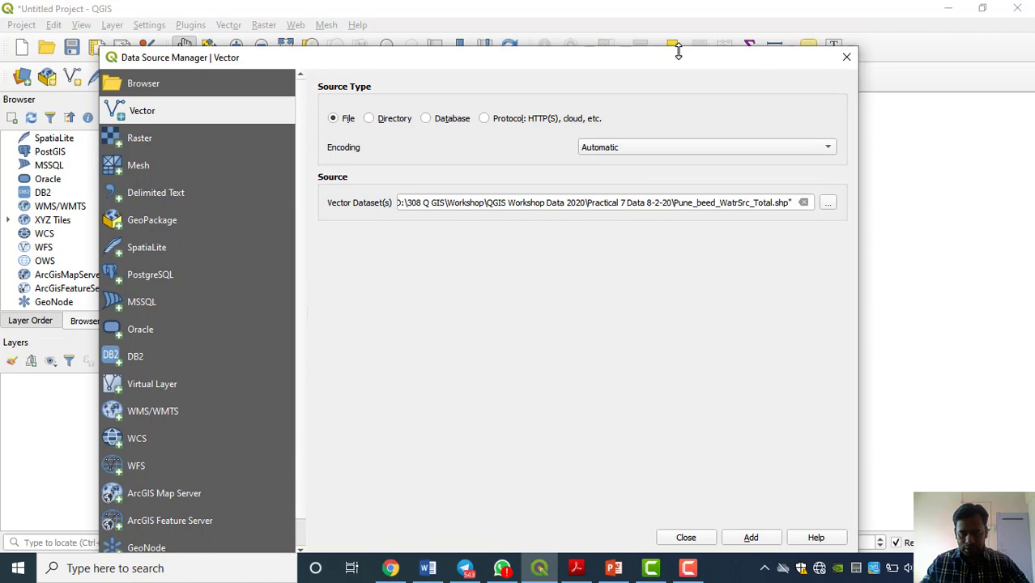
click(751, 537)
click(686, 538)
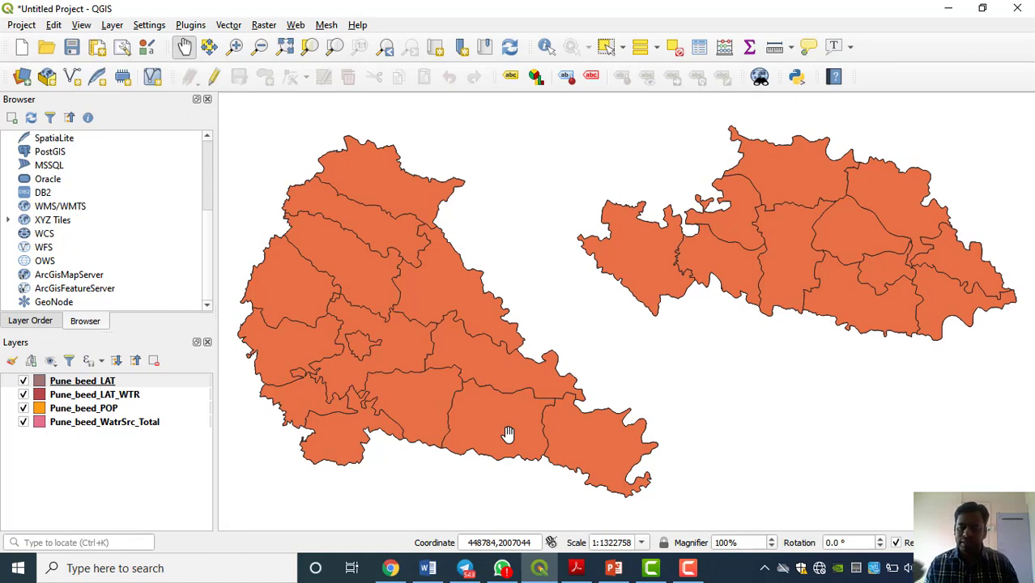
Read the Query no 1 slide in PowerPoint and view the Pune_beed_WatrSrc_Total attribute table in QGIS
click(614, 567)
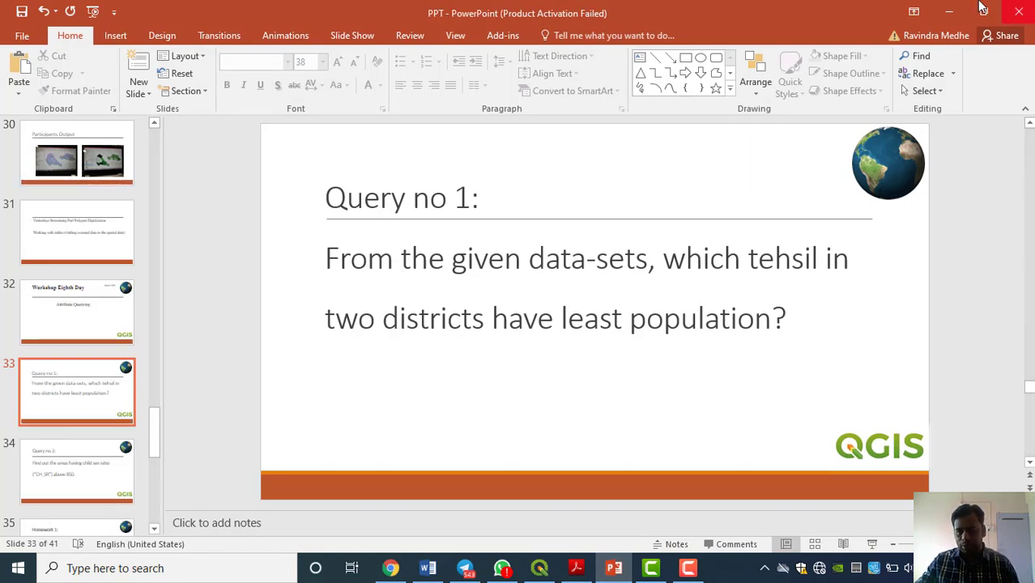
click(949, 12)
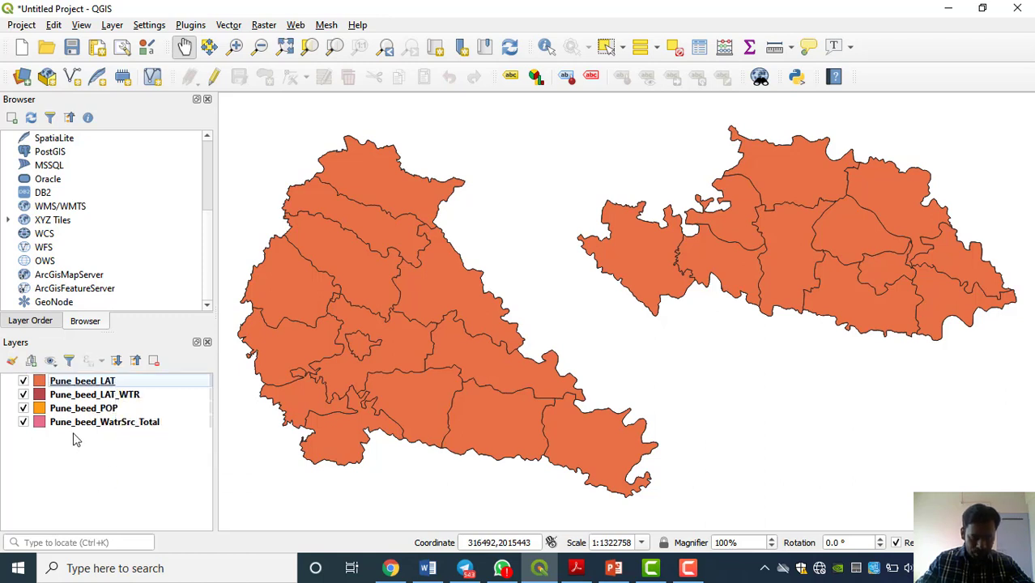
right_click(134, 428)
click(162, 284)
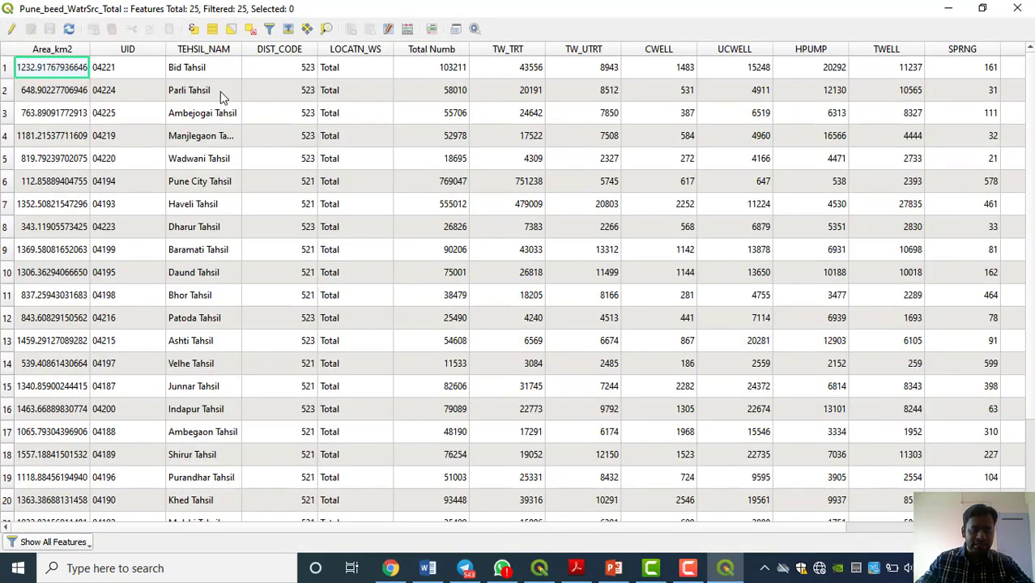
click(1017, 8)
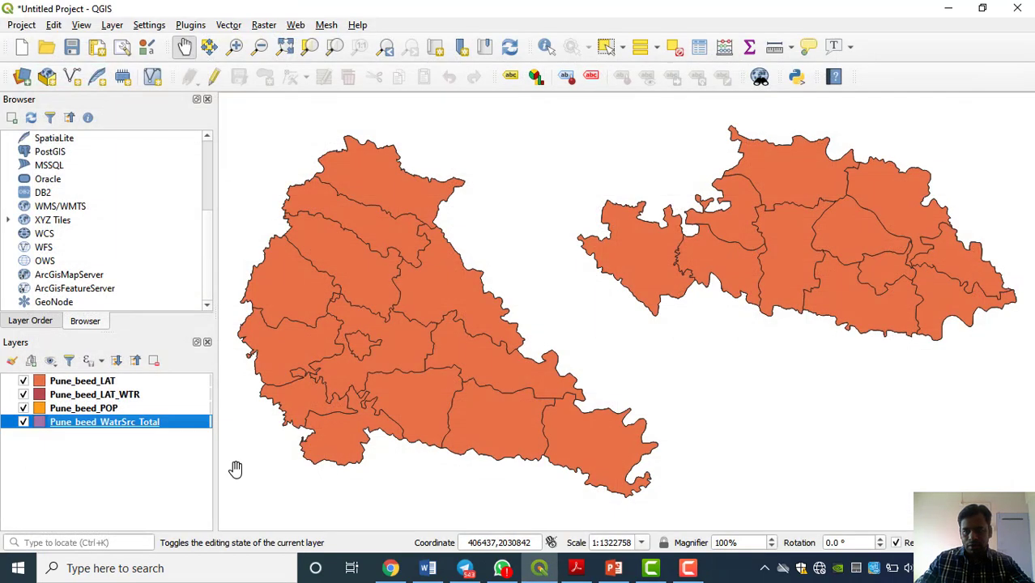
click(110, 483)
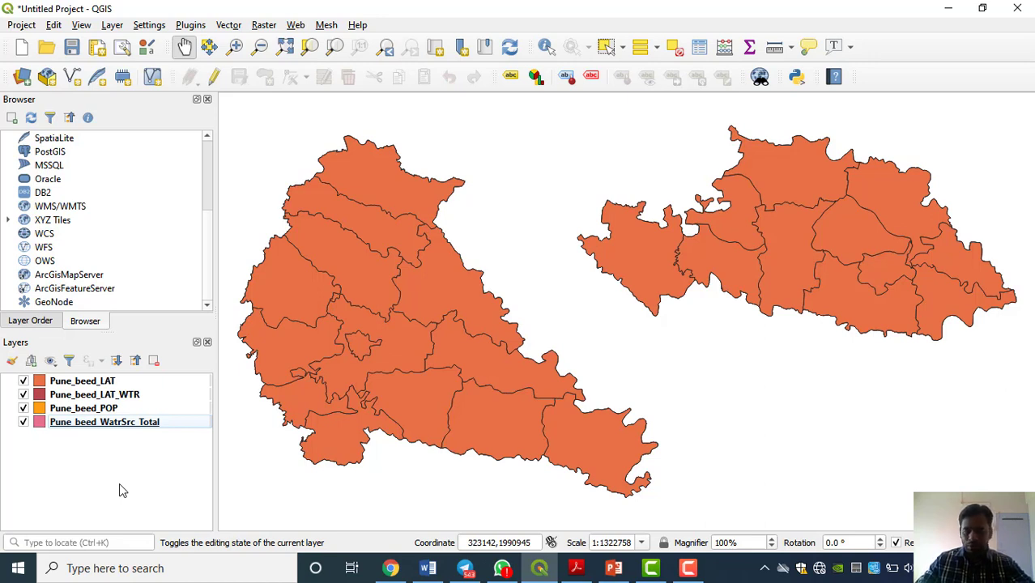
Hide the Pune_beed_LAT, Pune_beed_LAT_WTR and Pune_beed_WatrSrc_Total layers, leaving only Pune_beed_POP displayed
click(24, 380)
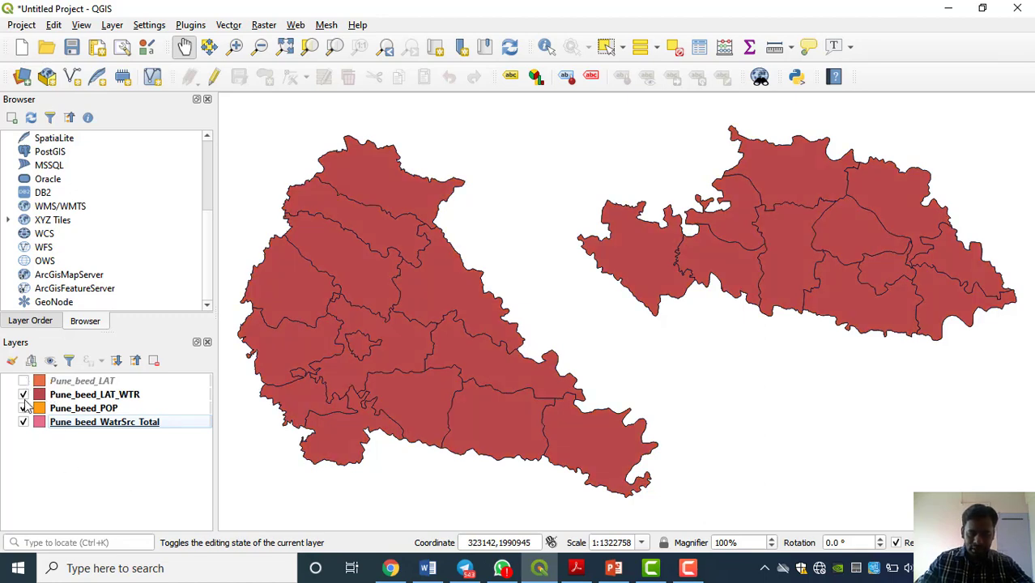
click(24, 395)
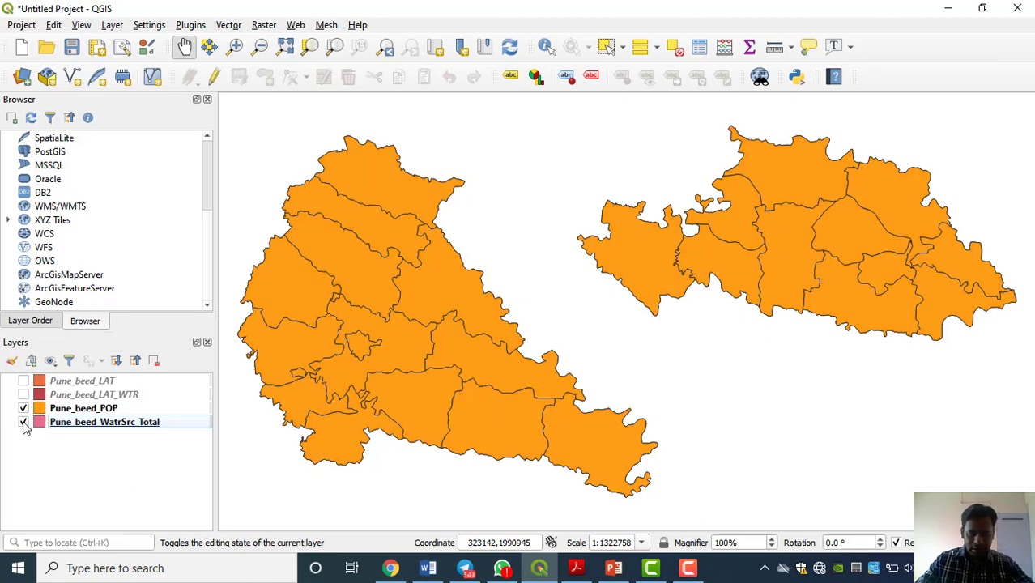
click(23, 423)
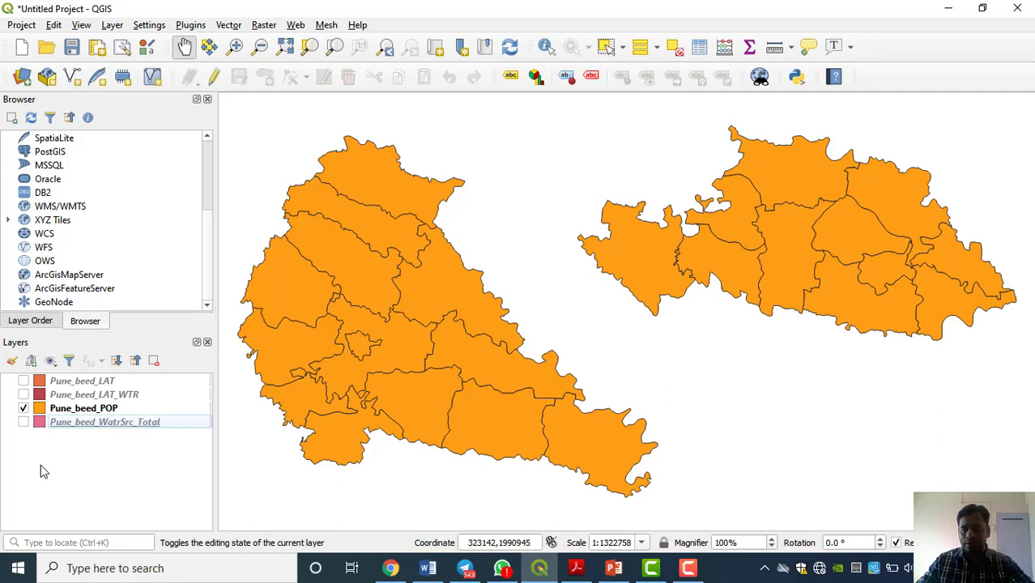
Open the Pune_beed_POP attribute table and examine its columns to locate the total population field
right_click(103, 414)
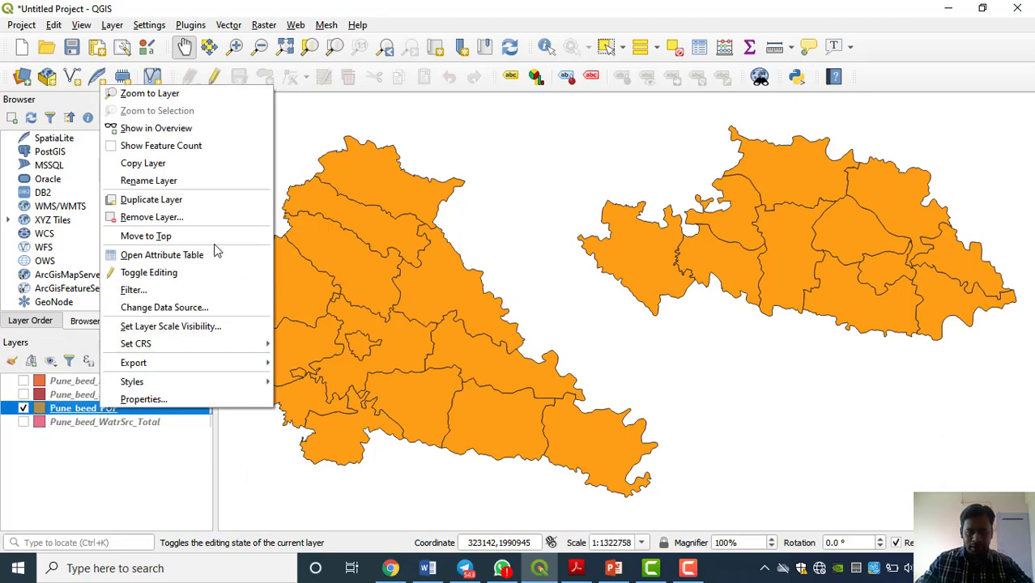
click(189, 270)
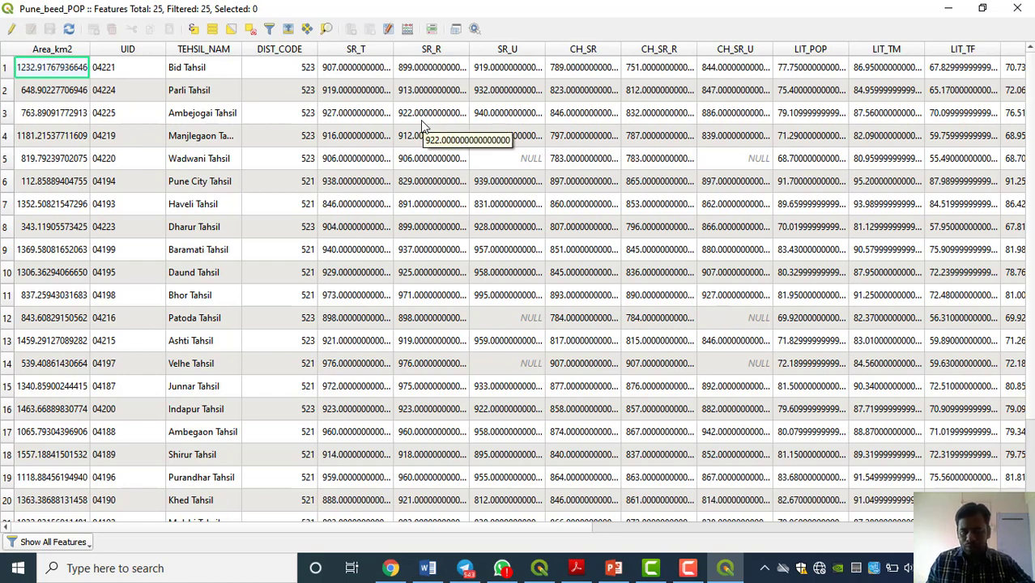
key(Right)
key(Right)
key(Right)
key(Right)
key(Right)
key(Right)
key(Right)
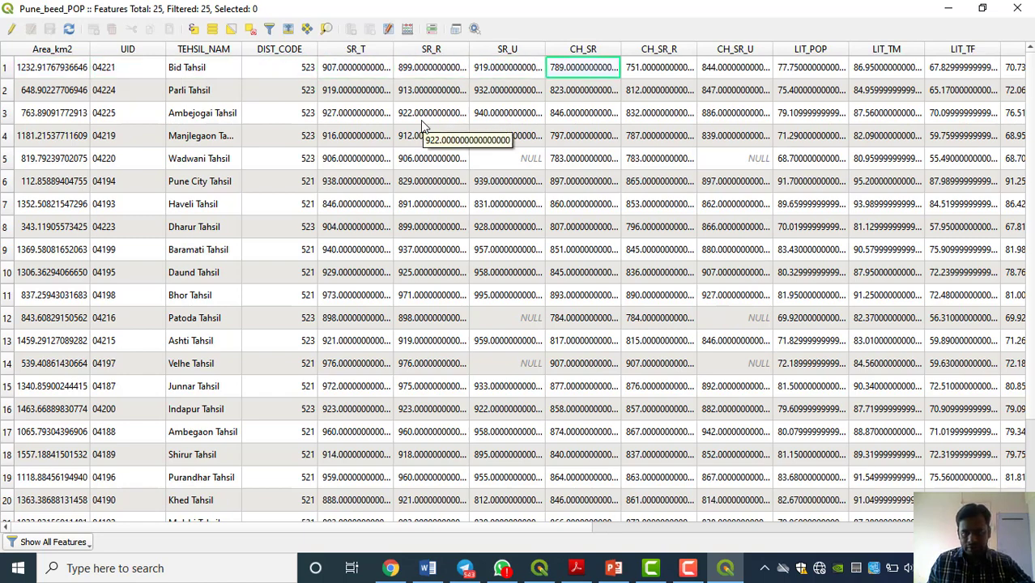
key(Right)
key(Right)
key(Right)
key(Right)
key(Right)
key(Right)
key(Right)
key(Right)
key(Right)
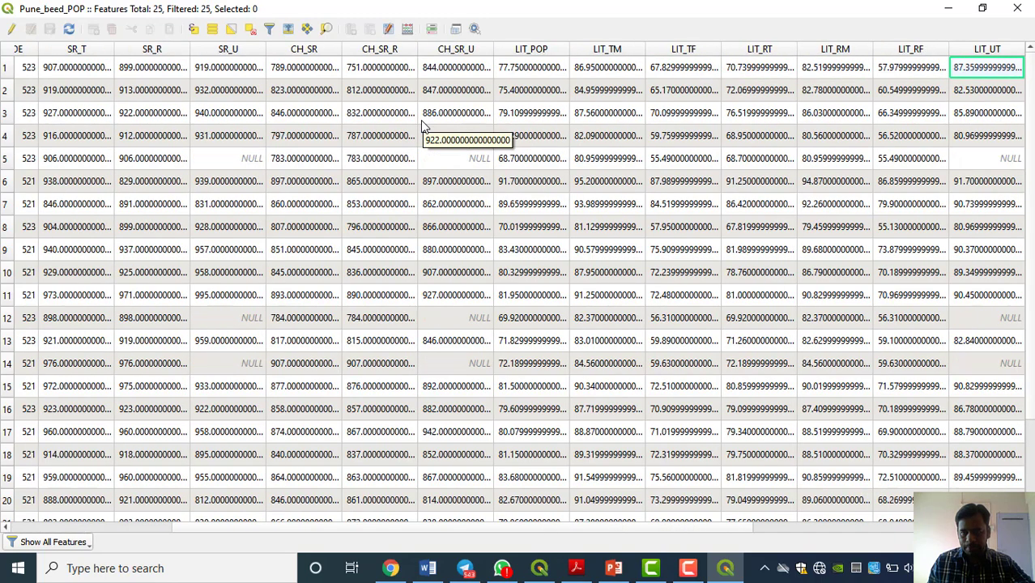
key(Right)
key(Right)
key(Right)
key(Right)
key(Right)
key(Right)
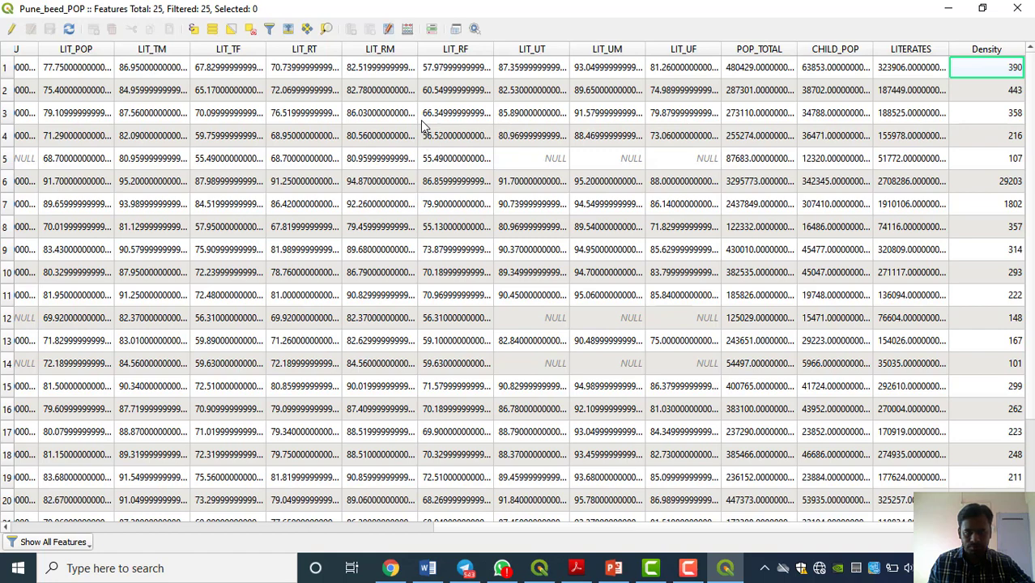
key(Left)
key(Left)
key(Left)
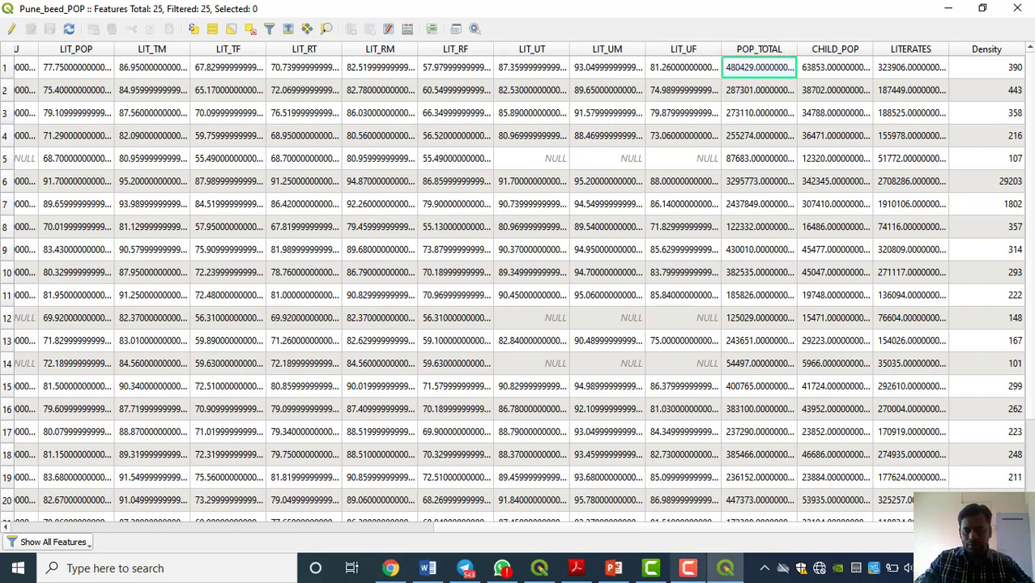
Recheck Query no 1 in PowerPoint and sort the Pune_beed_POP attribute table by POP_TOTAL in ascending order
click(616, 570)
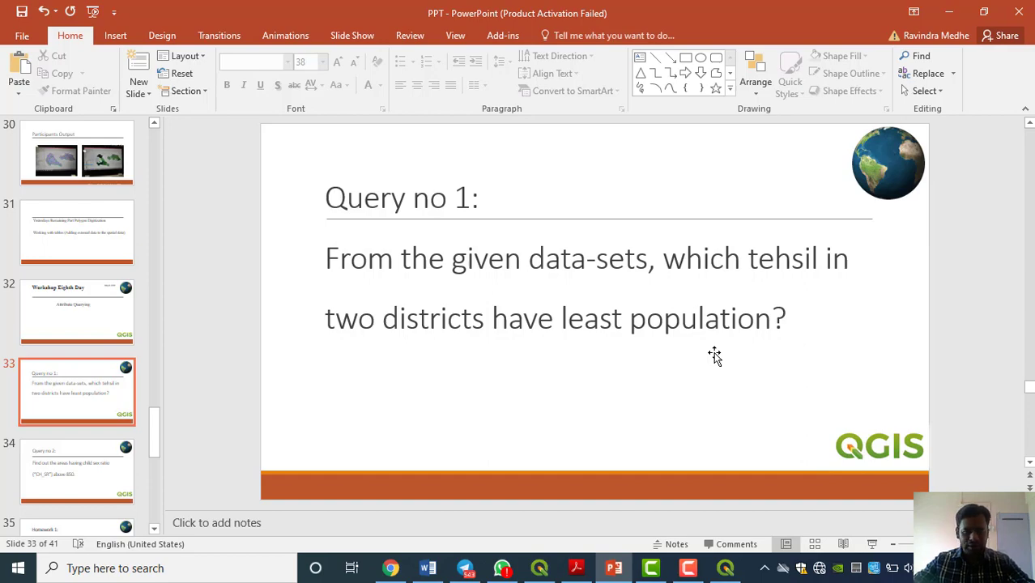
key(alt+Tab)
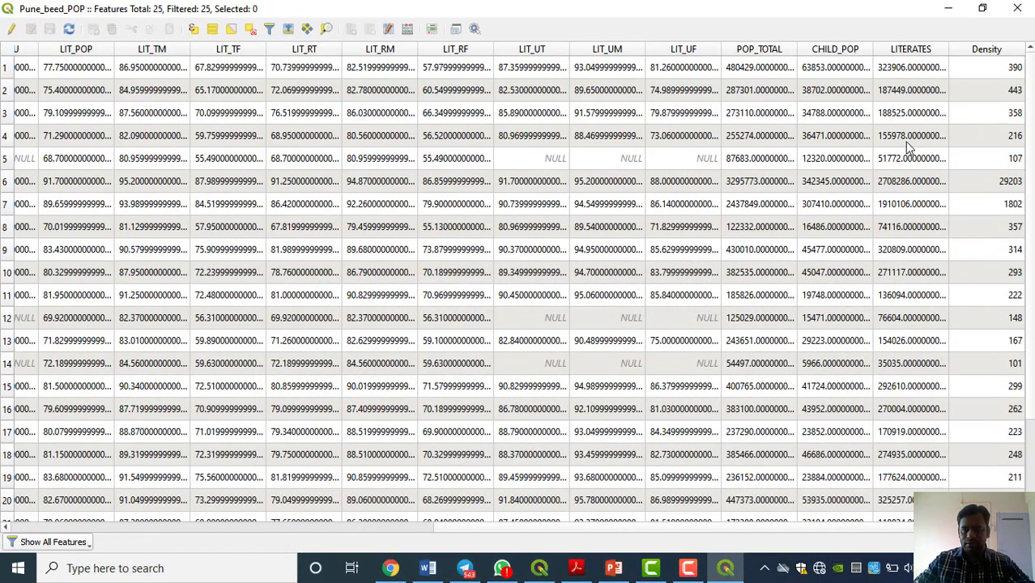
click(779, 65)
click(782, 50)
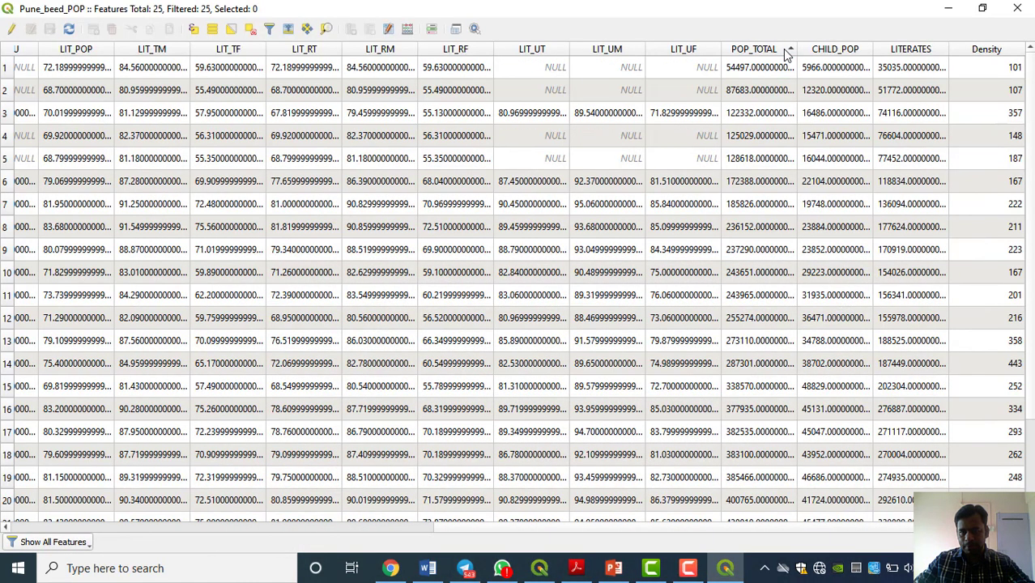
click(786, 51)
click(785, 51)
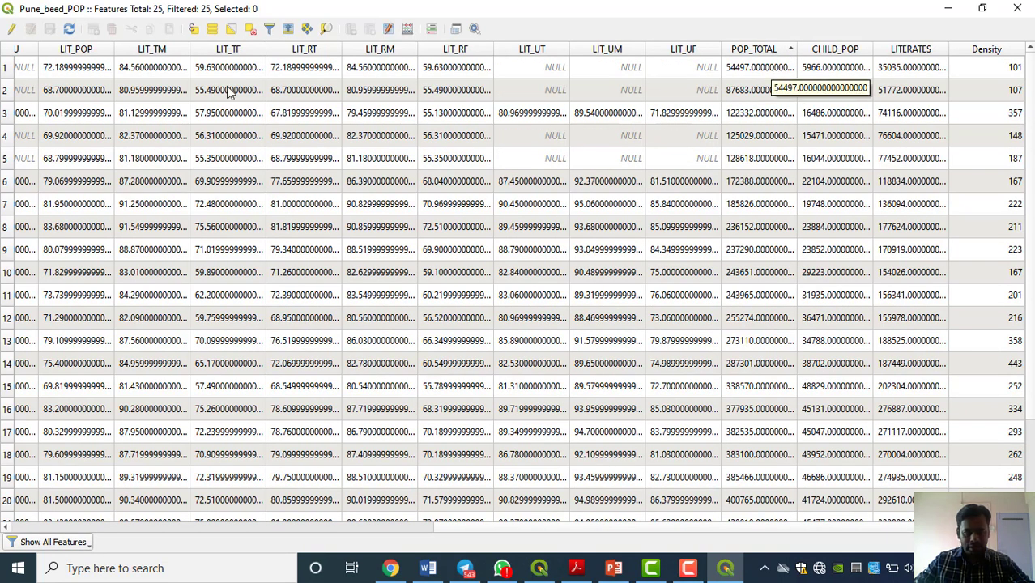
Select the record with the lowest POP_TOTAL, check its tehsil name and close the attribute table
click(6, 68)
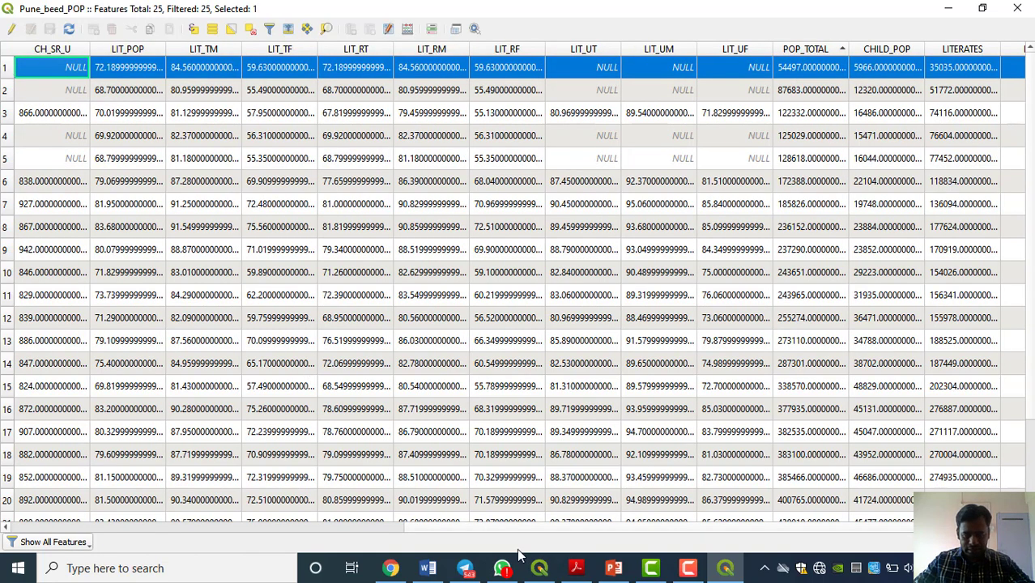
click(361, 524)
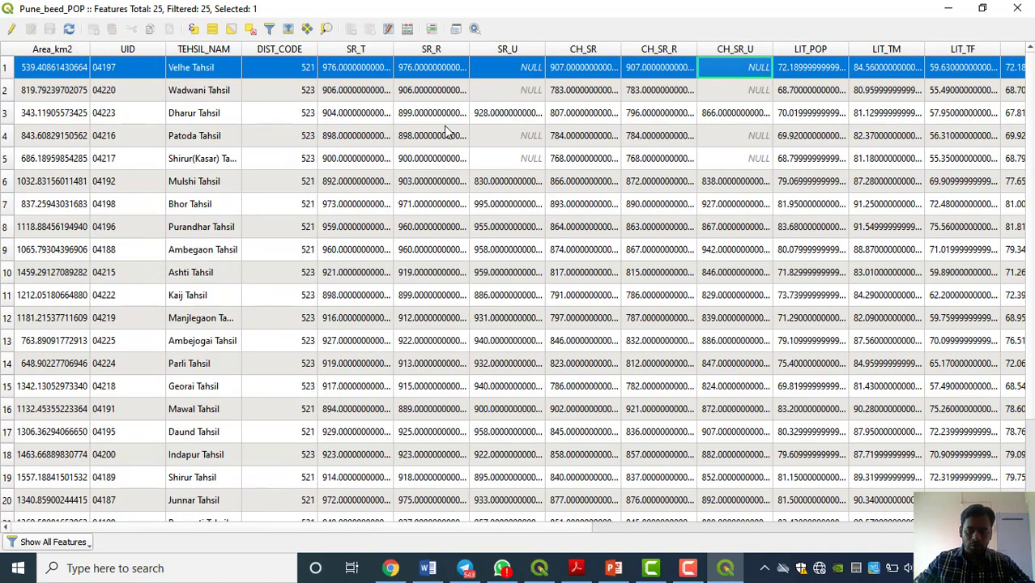
click(1016, 8)
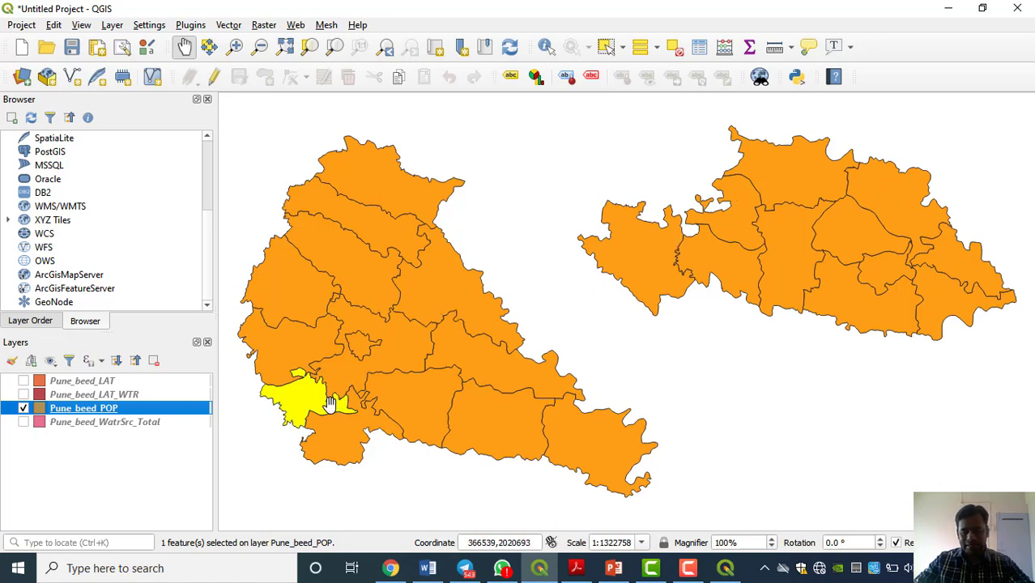
Start exporting only the selected feature of the Pune_beed_POP layer, keeping ESRI Shapefile as the format
right_click(115, 413)
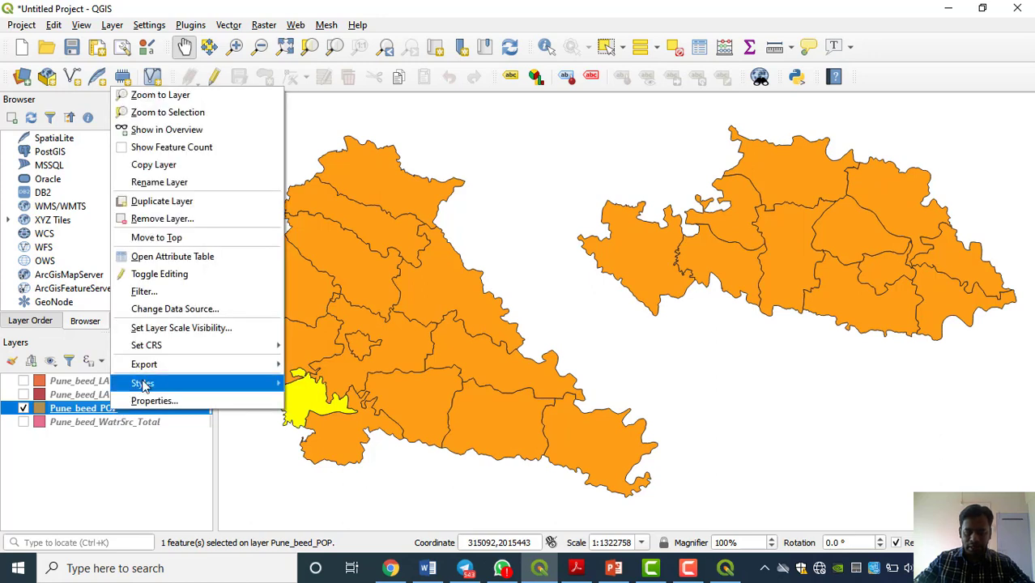
mouse_move(158, 364)
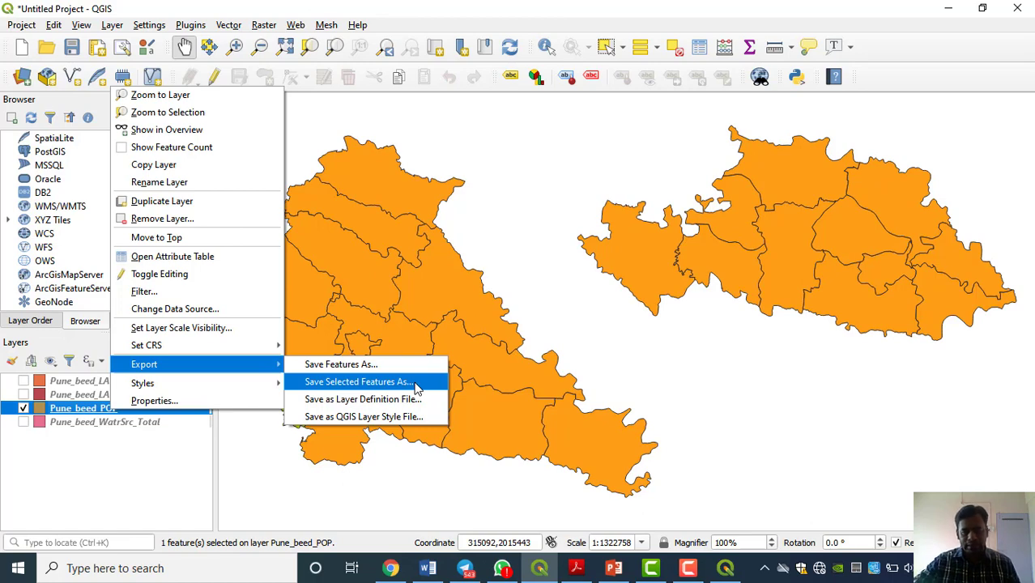
click(359, 381)
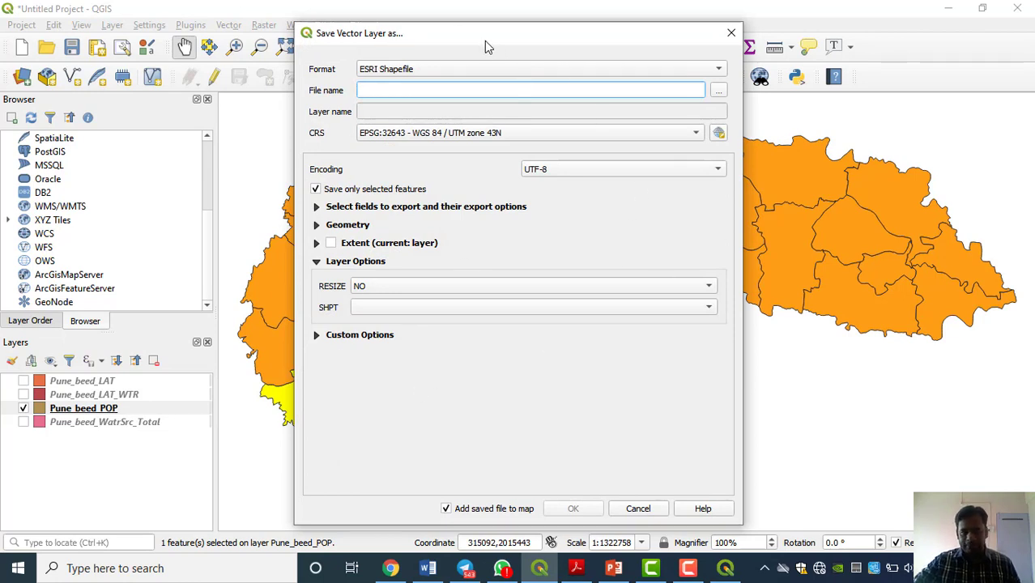
drag(499, 32, 519, 26)
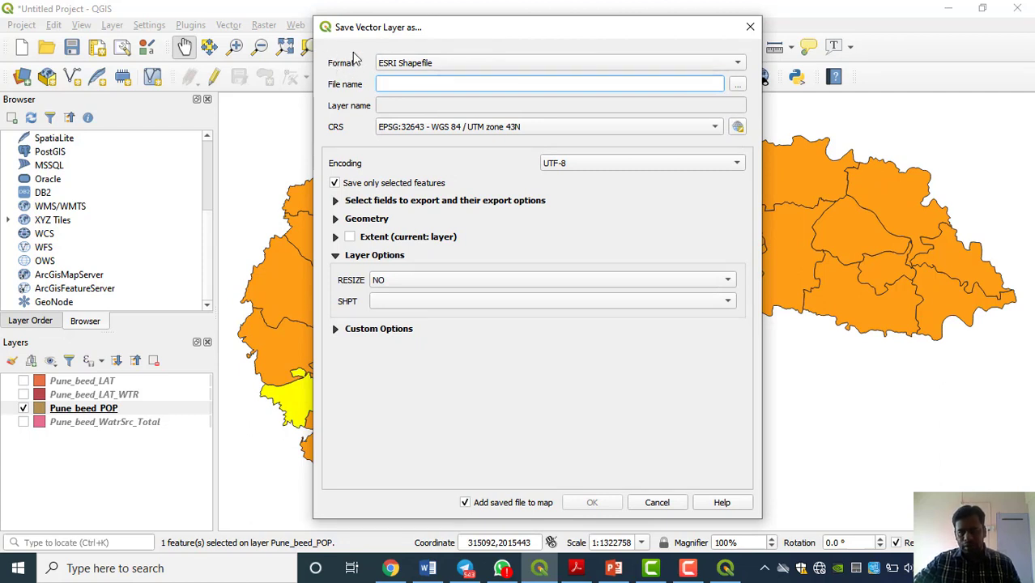
click(739, 64)
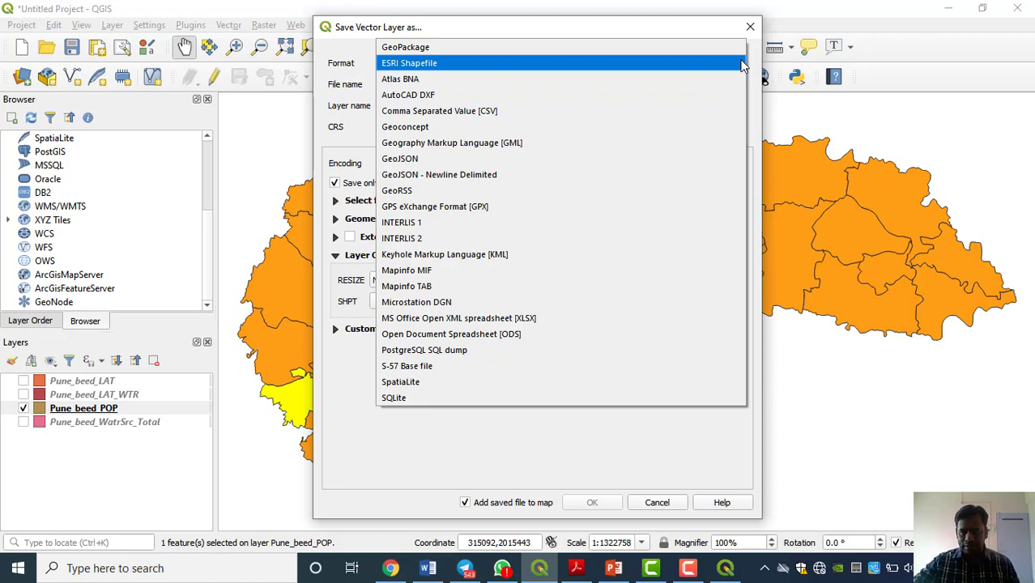
click(741, 64)
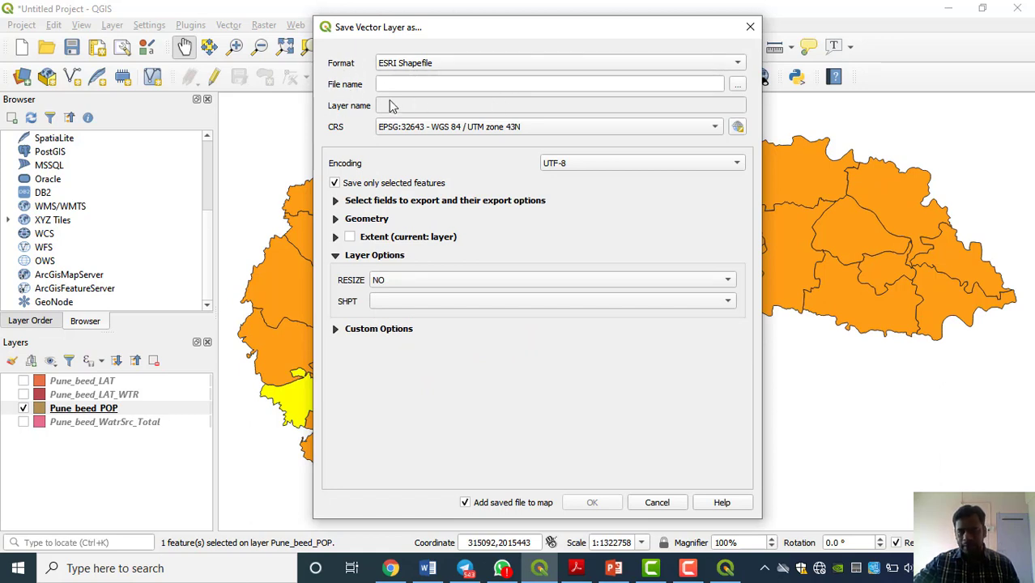
Set the export's output file to an ESRI Shapefile named Velhe in the Practice folder
click(737, 85)
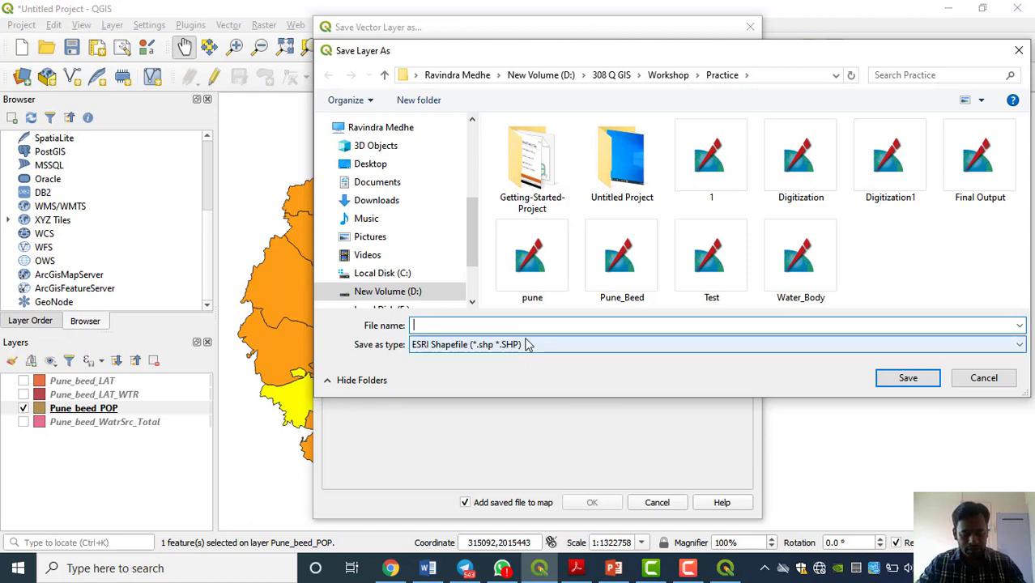
text(Velhe)
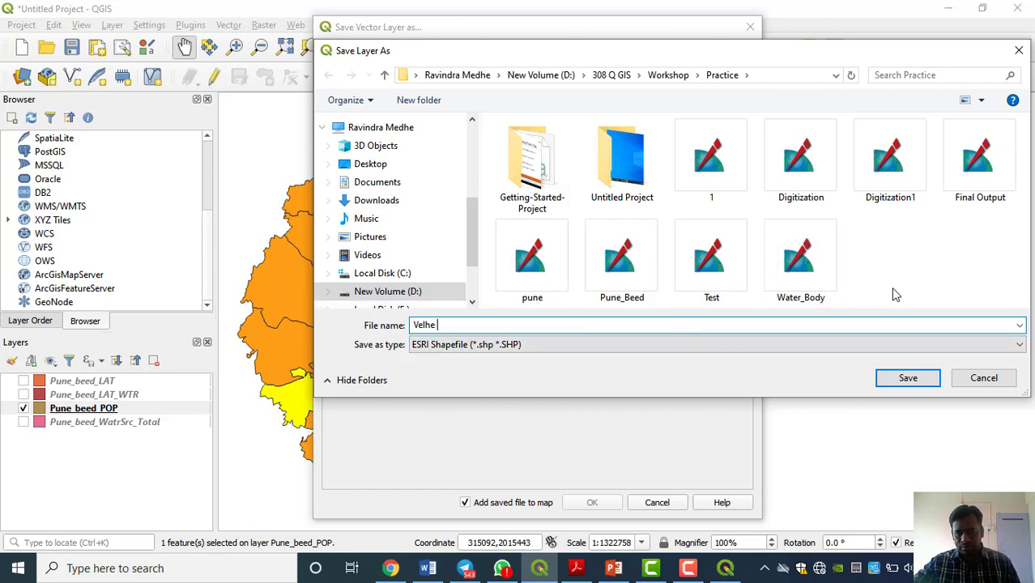
click(470, 345)
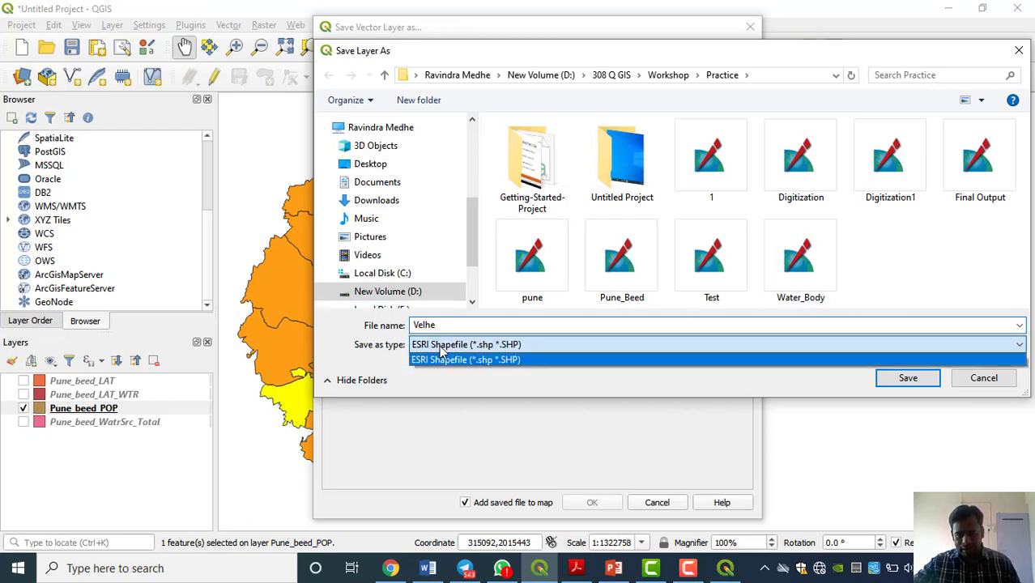
click(496, 346)
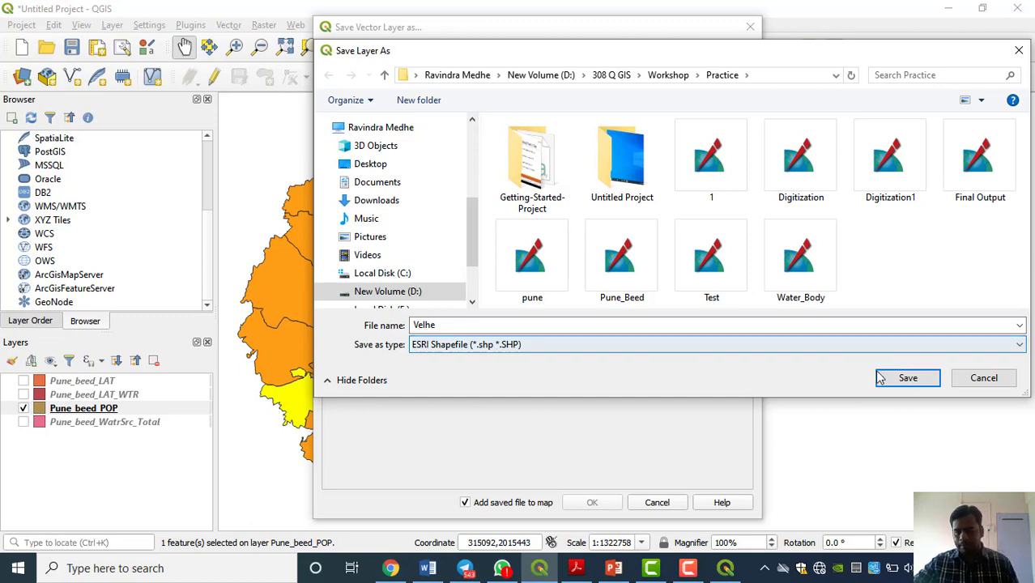
click(907, 379)
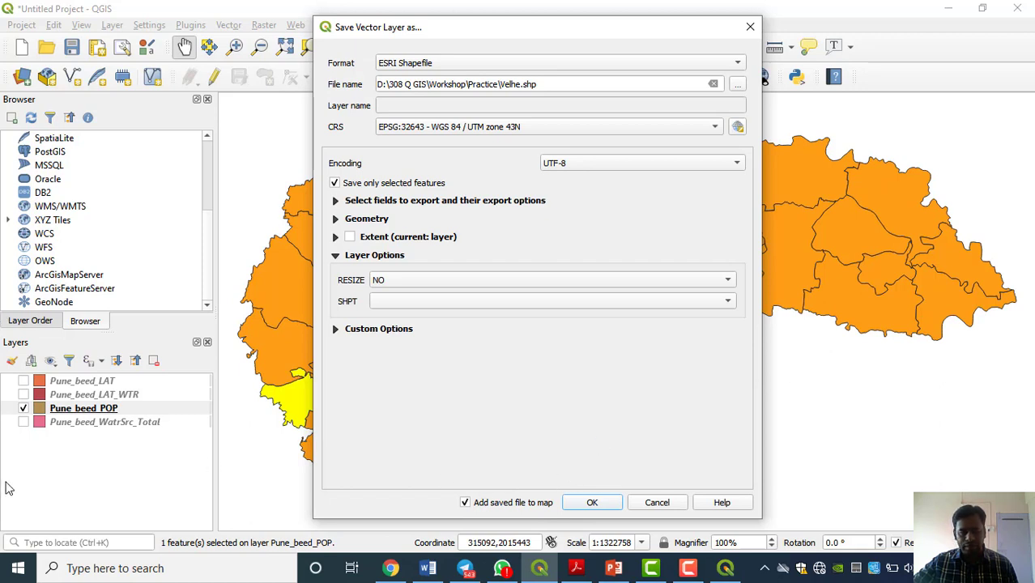
Complete the Velhe export with the saved file added to the map, and view it alone with Pune_beed_POP hidden
click(466, 503)
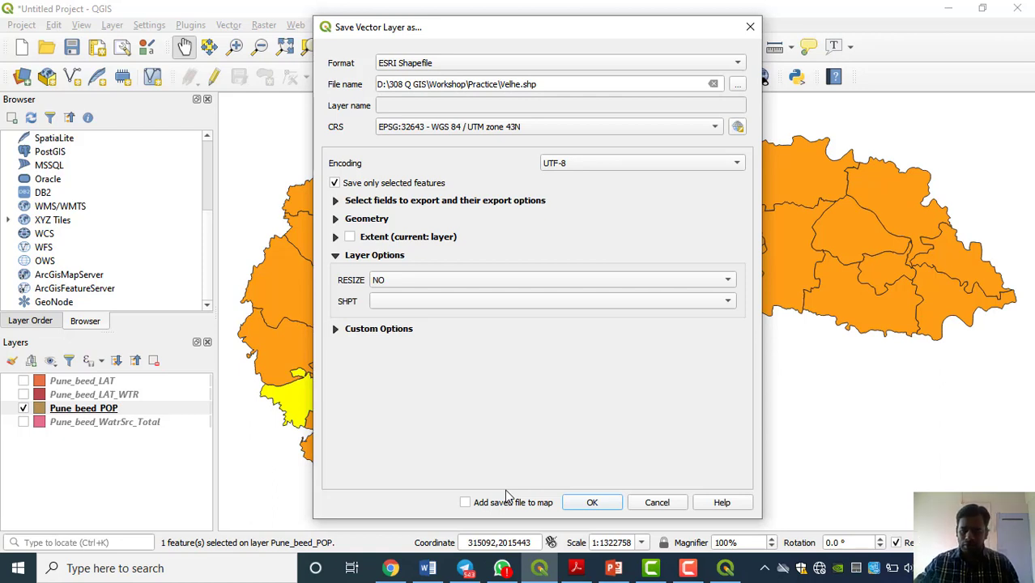
click(466, 503)
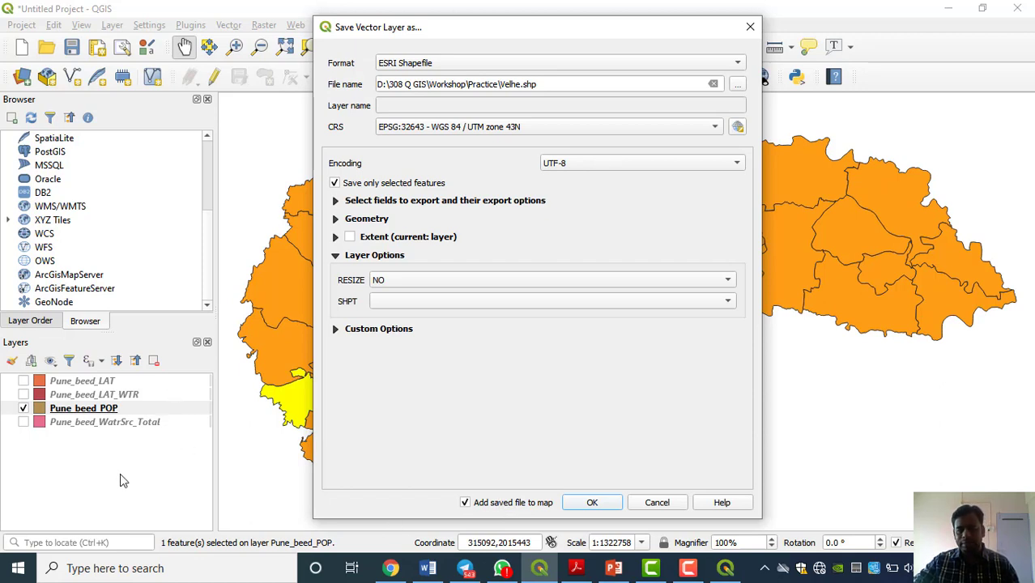
click(592, 503)
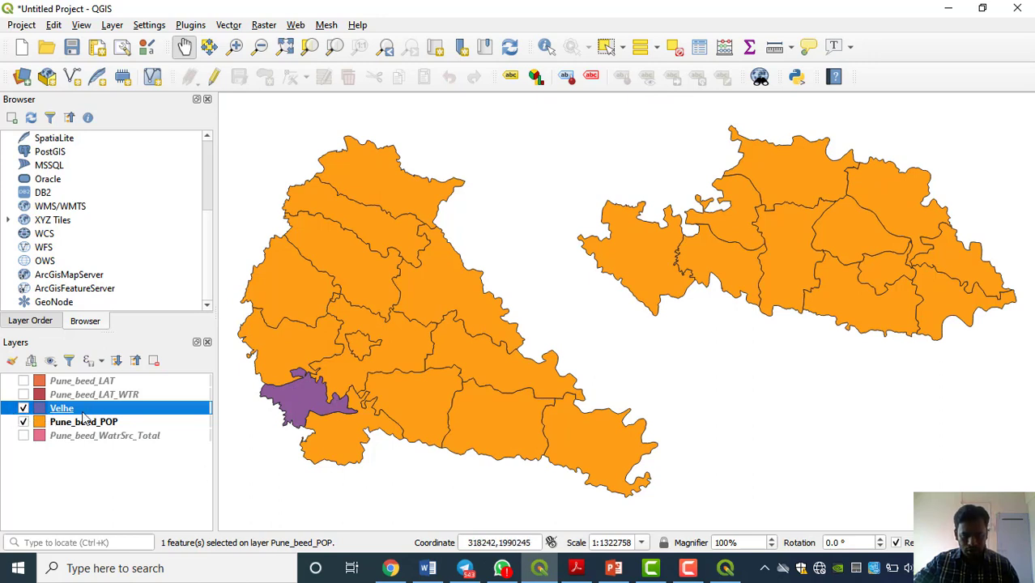
click(24, 422)
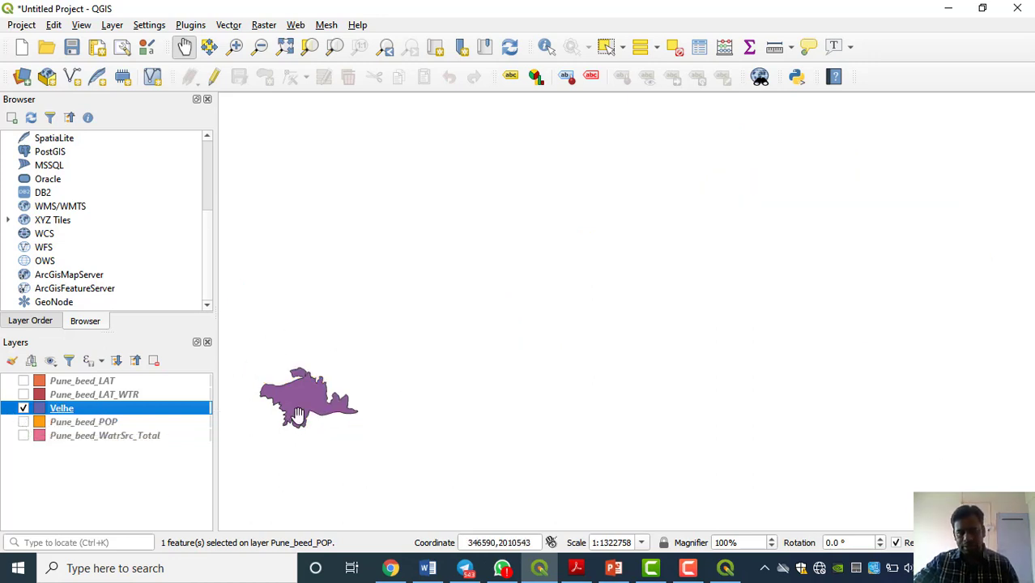
click(293, 51)
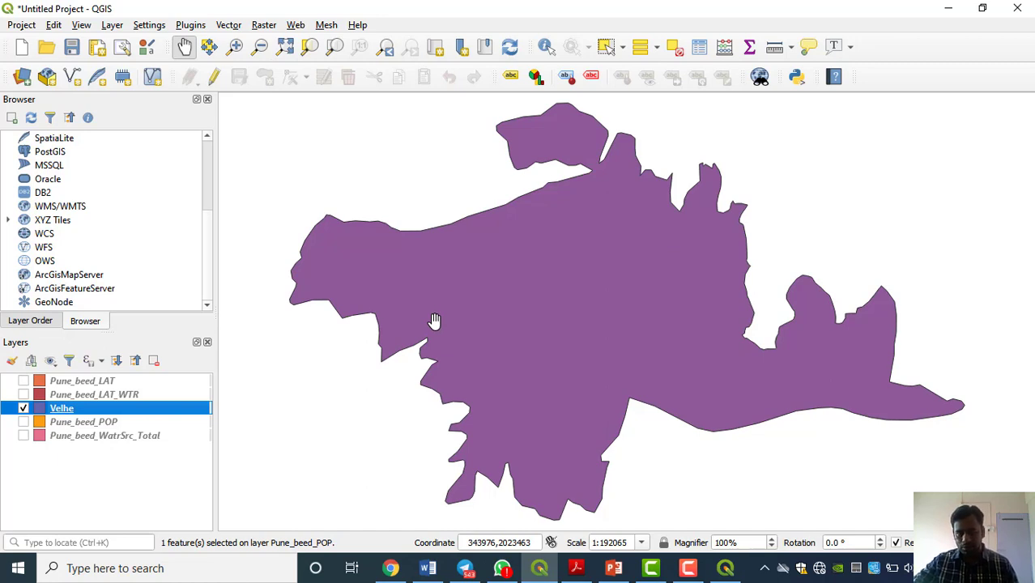
Remove the Velhe layer from the project
right_click(59, 413)
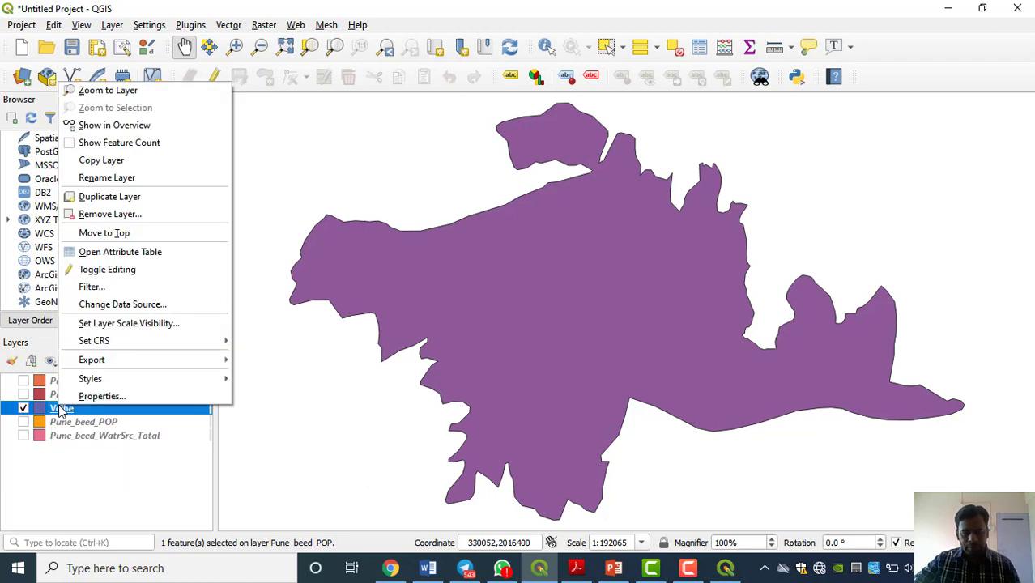
click(120, 214)
click(484, 301)
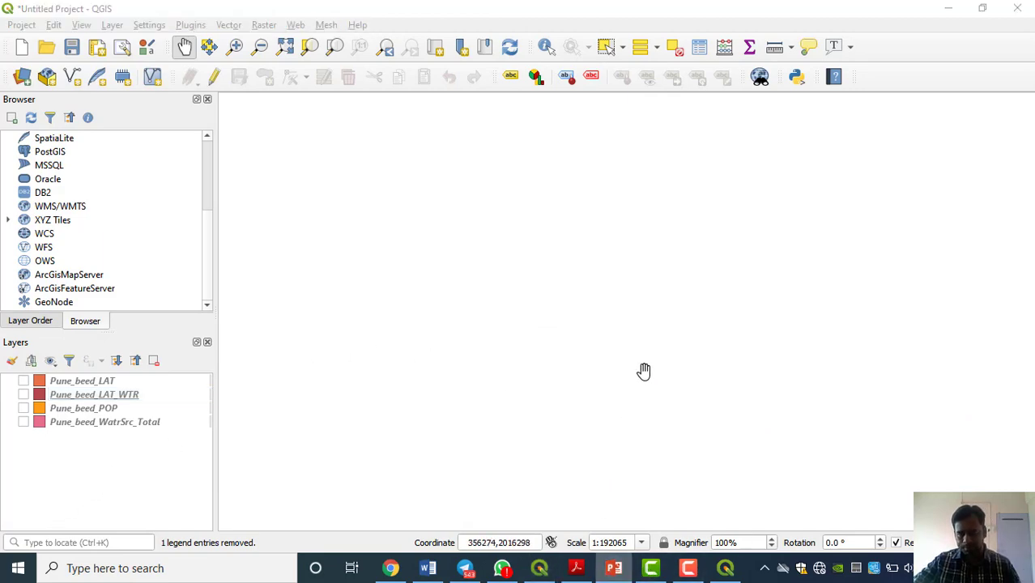
Clear the feature selection from all layers and read Query no 2 in PowerPoint
key(alt+Tab)
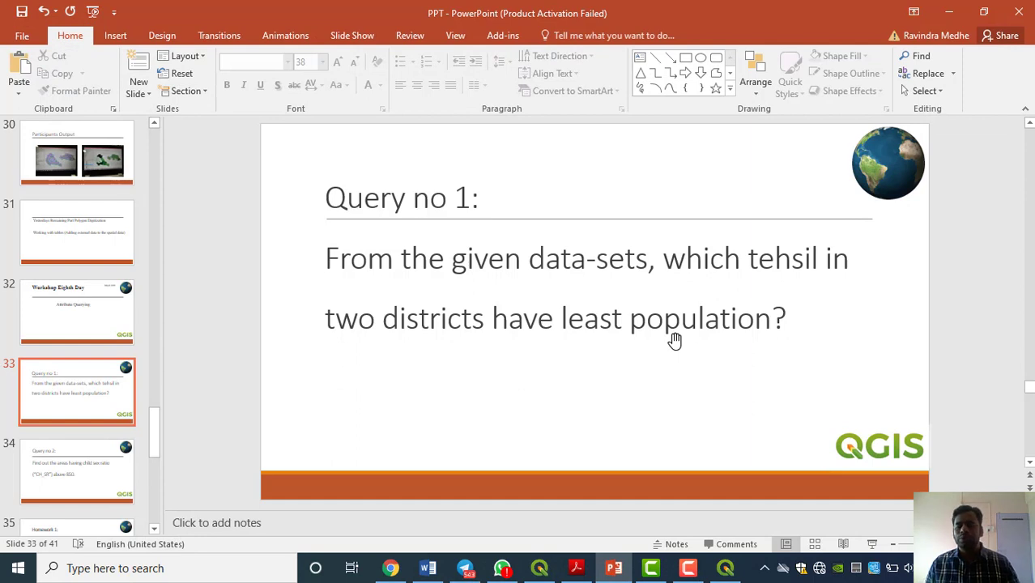
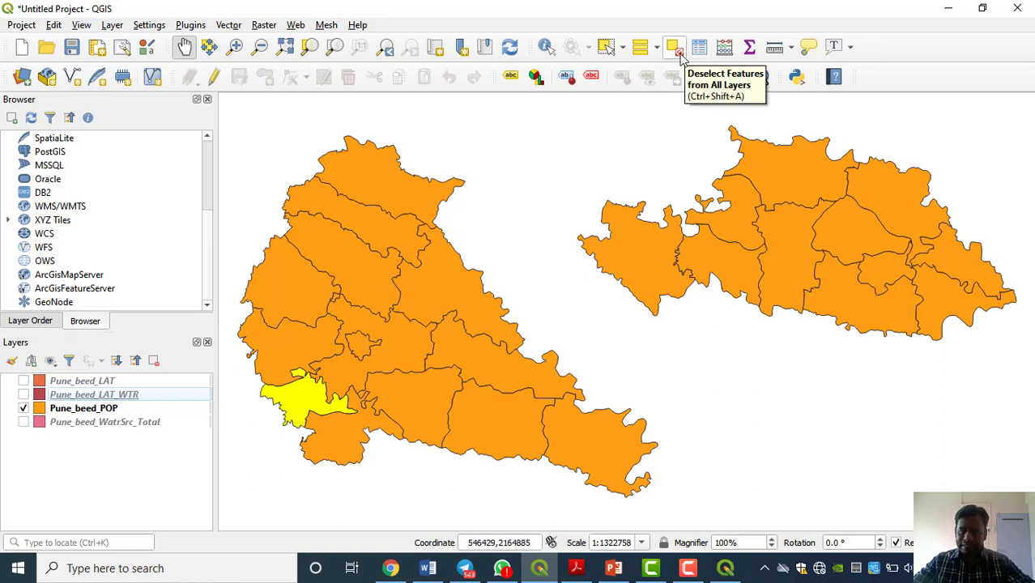
click(680, 54)
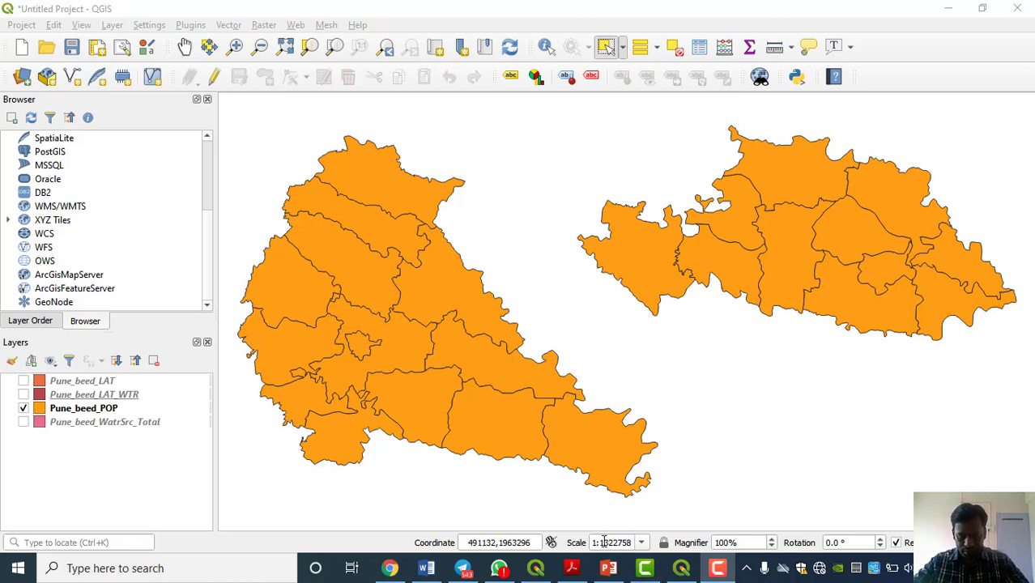
click(609, 570)
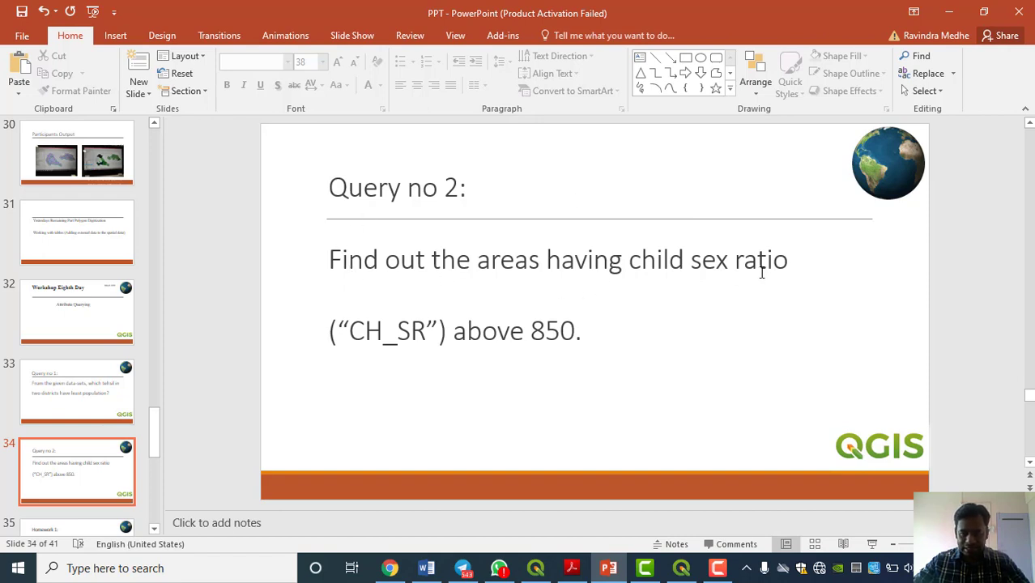
click(946, 15)
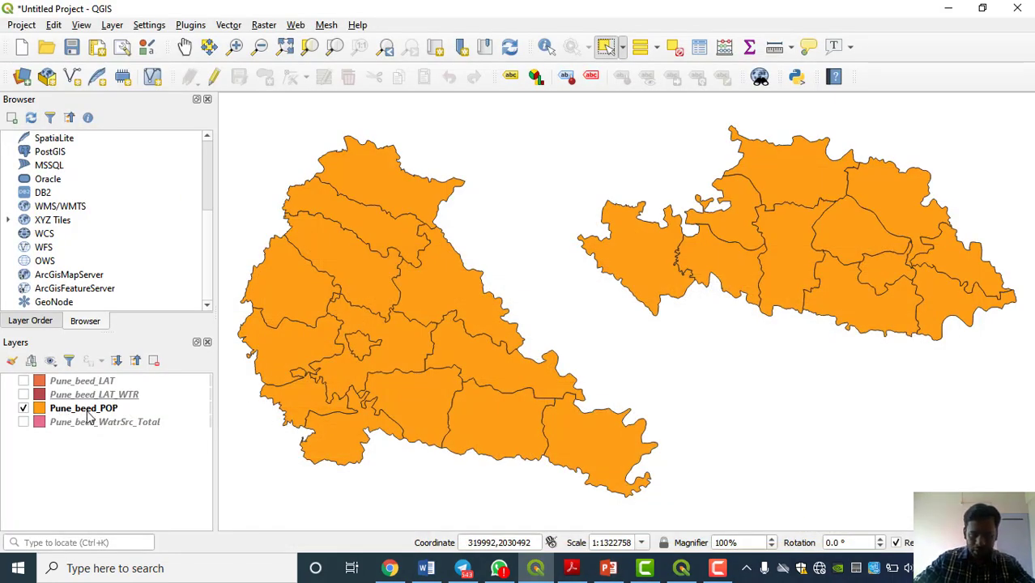
Open the Pune_beed_POP attribute table and recheck in PowerPoint which field Query no 2 asks about
right_click(89, 416)
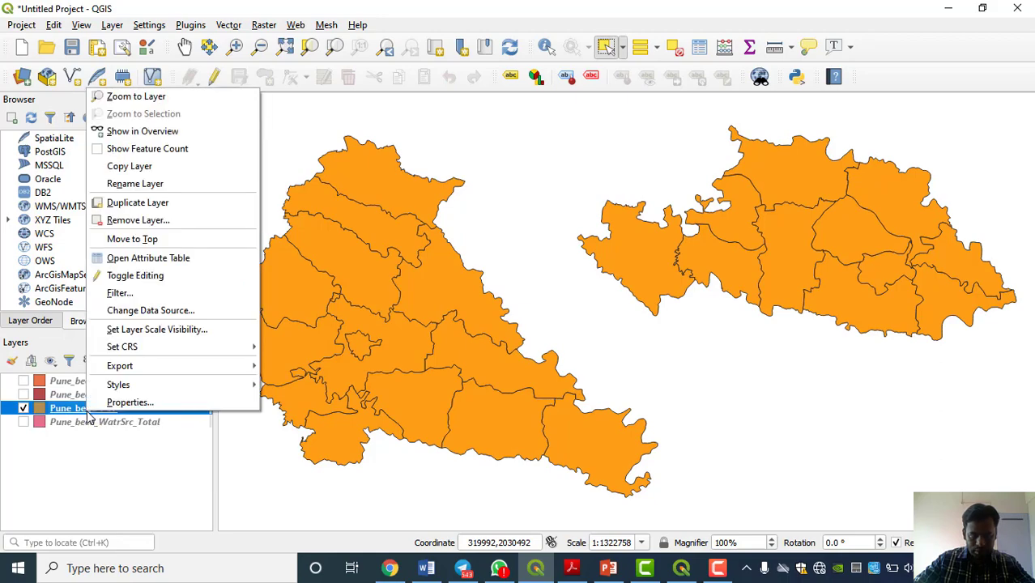
click(180, 257)
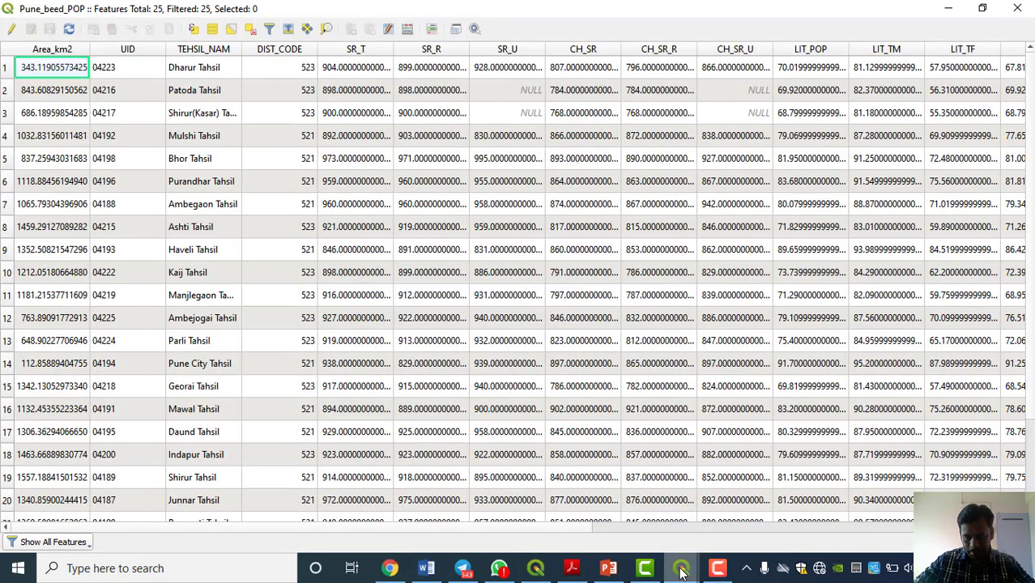
mouse_move(681, 567)
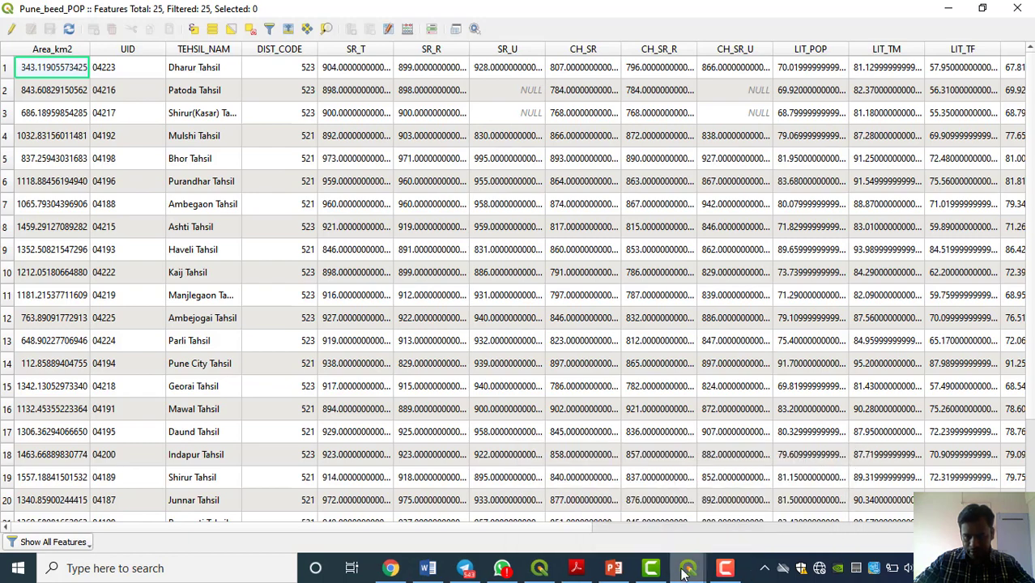
click(832, 458)
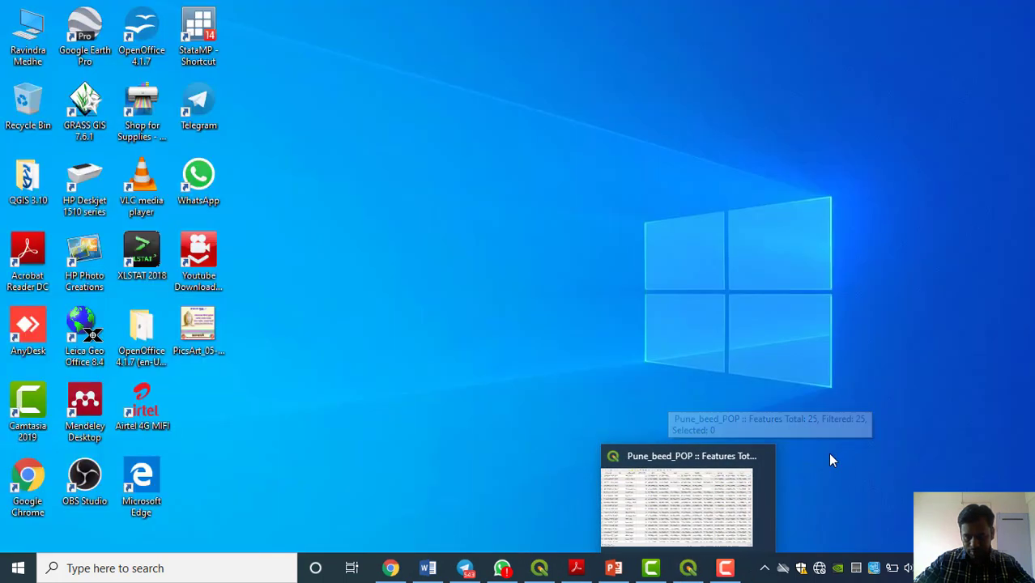
click(694, 496)
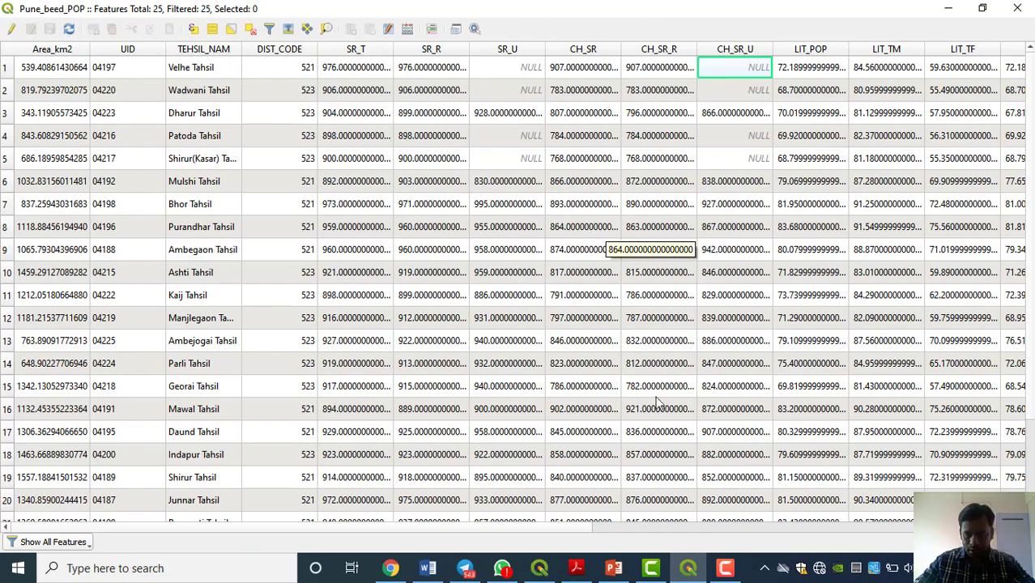
click(614, 570)
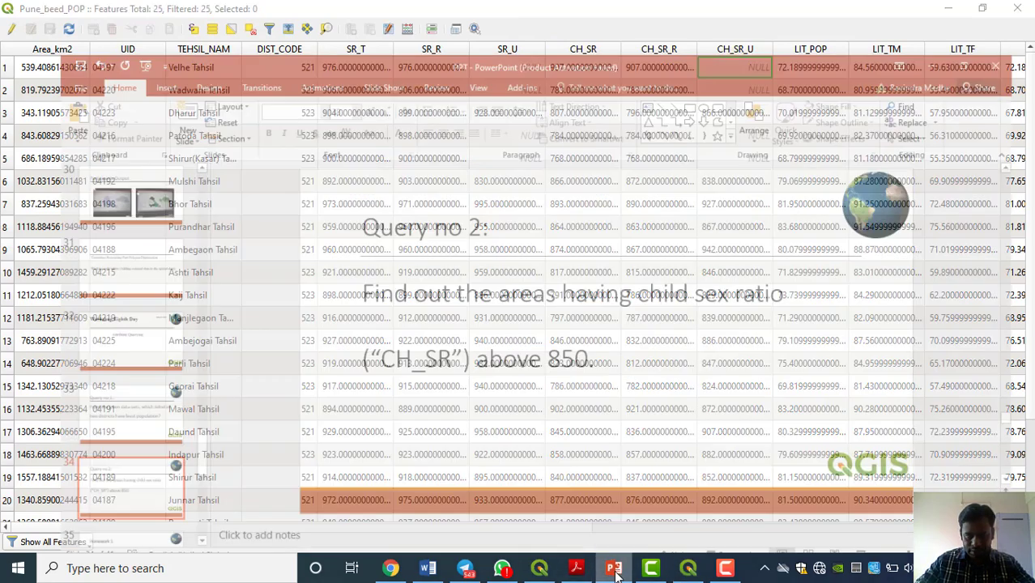
click(614, 570)
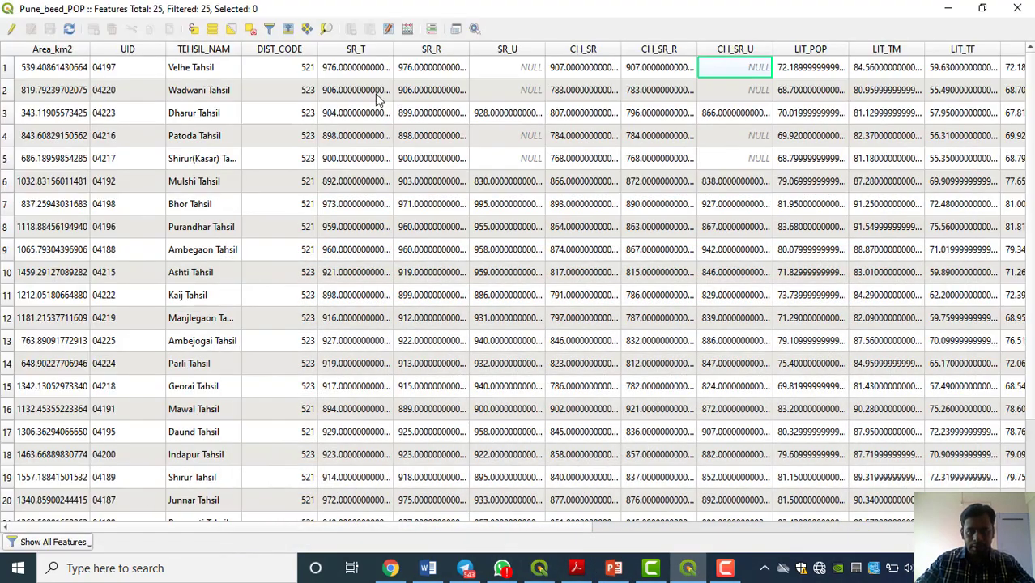
Sort the attribute table by CH_SR in ascending order and recheck the threshold of Query no 2 in PowerPoint
click(587, 49)
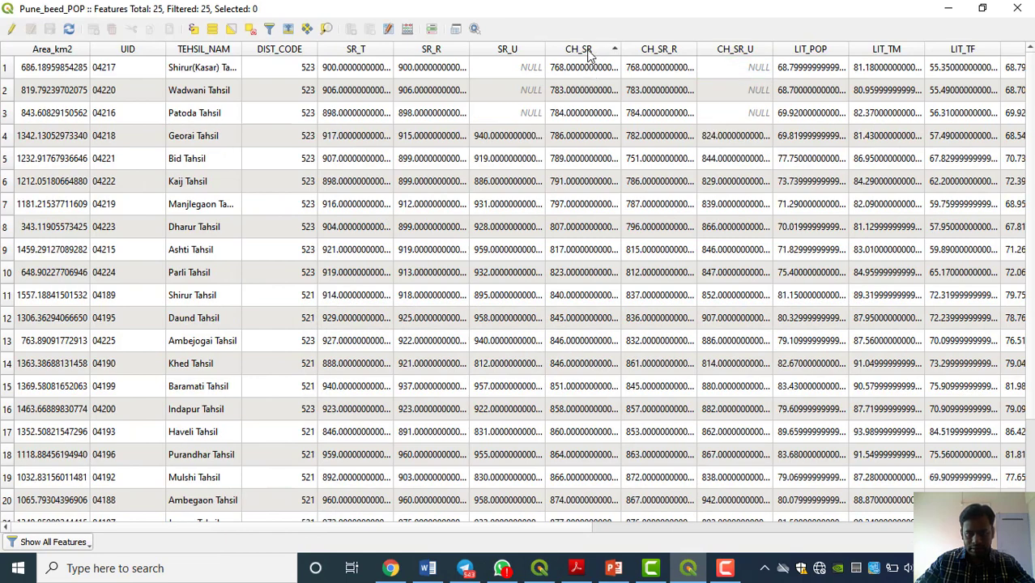
click(592, 50)
click(594, 49)
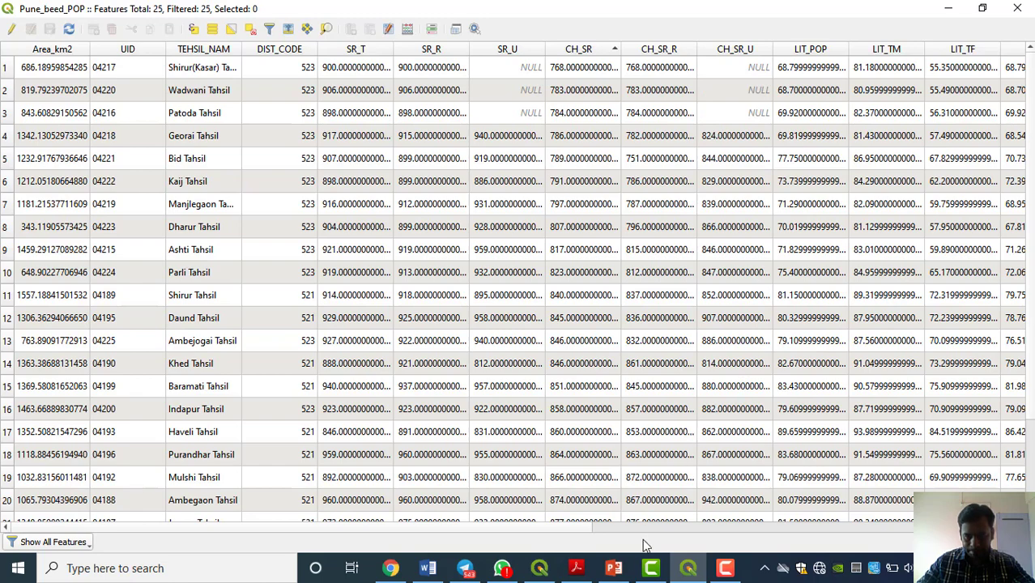
click(613, 569)
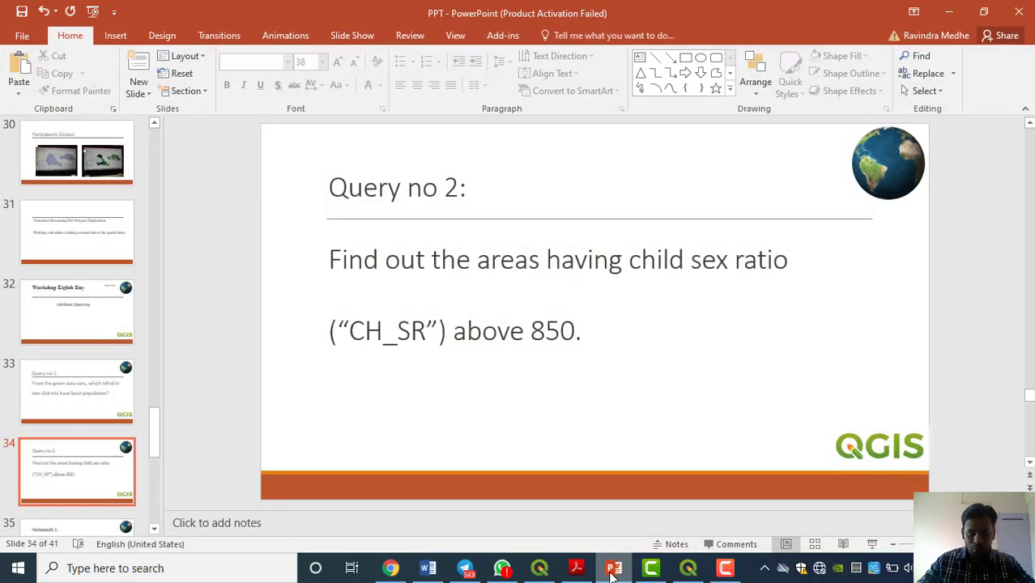
click(613, 569)
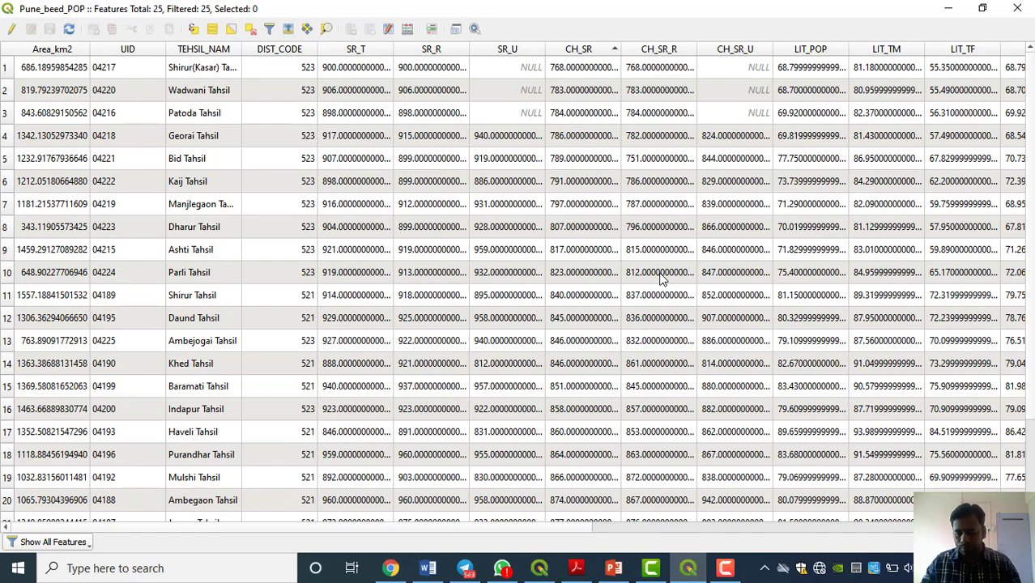
click(613, 567)
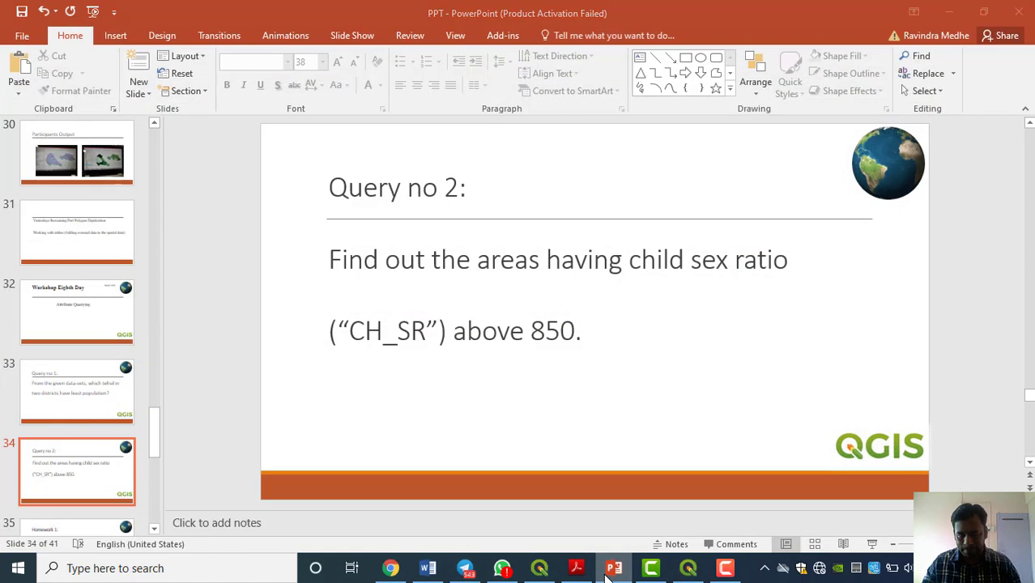
click(609, 570)
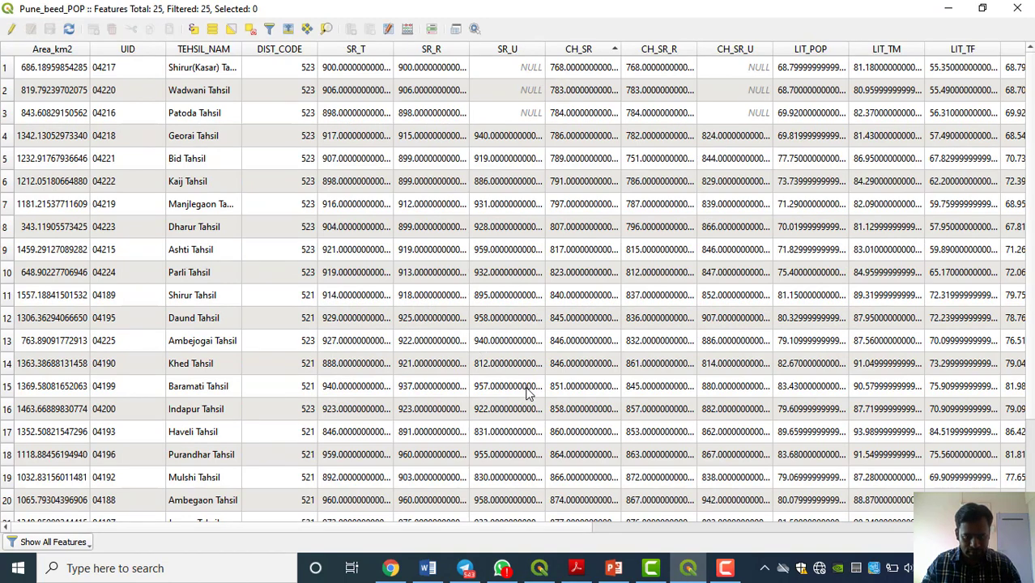
Select all records with CH_SR above 850, from Baramati Tahsil through Velhe Tahsil, and view them on the map
click(7, 387)
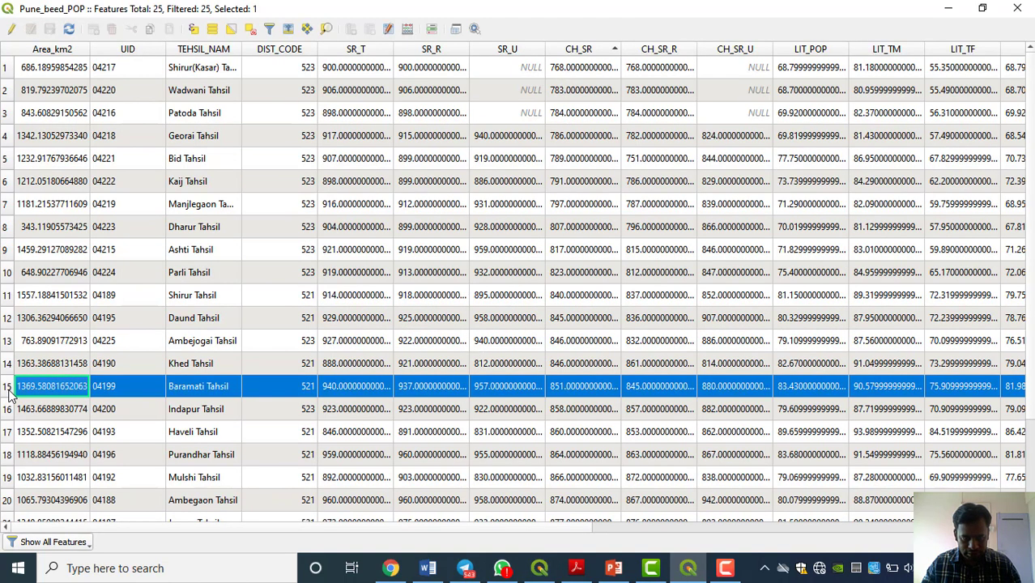
drag(8, 389, 11, 573)
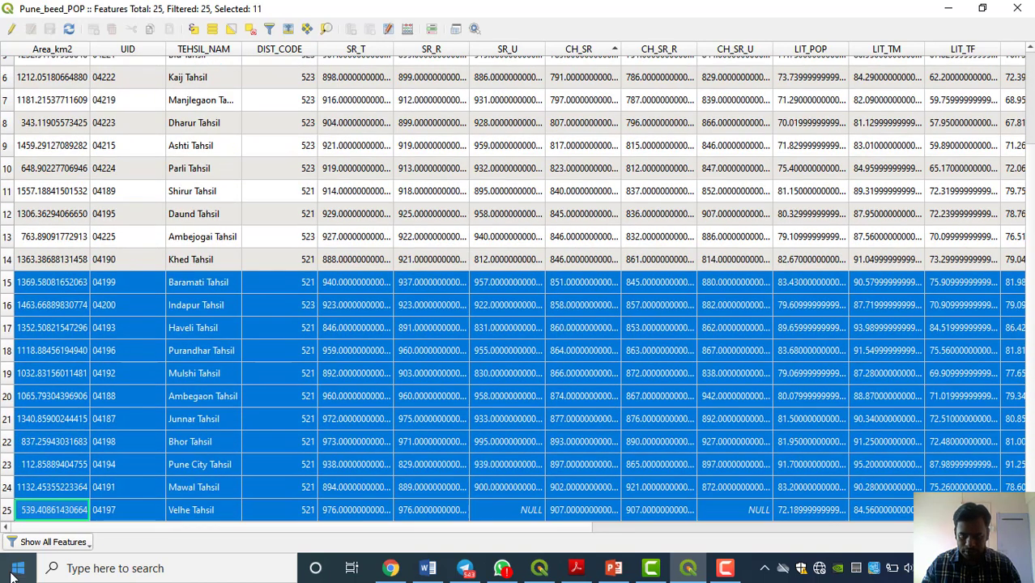
click(944, 9)
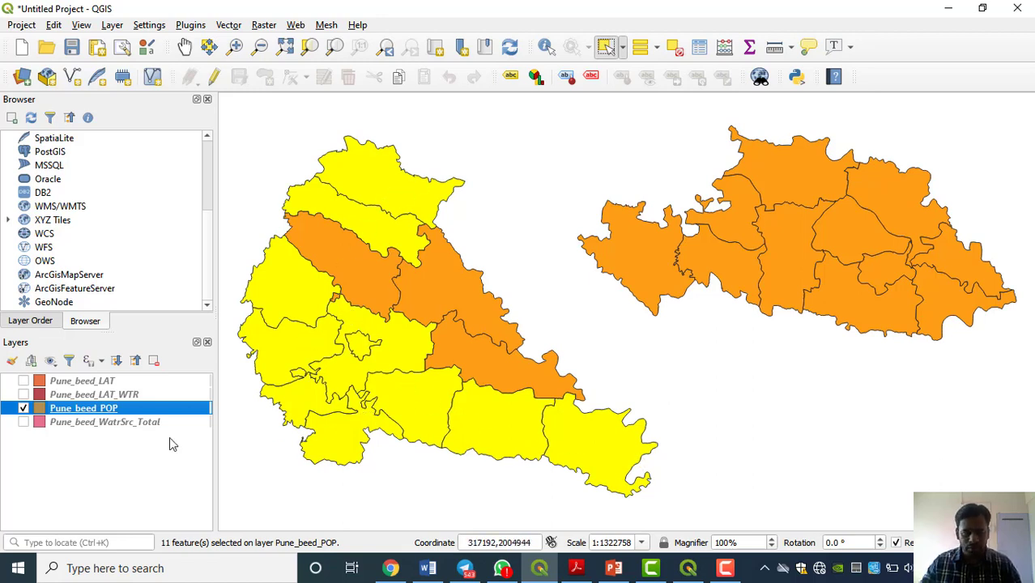
right_click(105, 408)
mouse_move(162, 361)
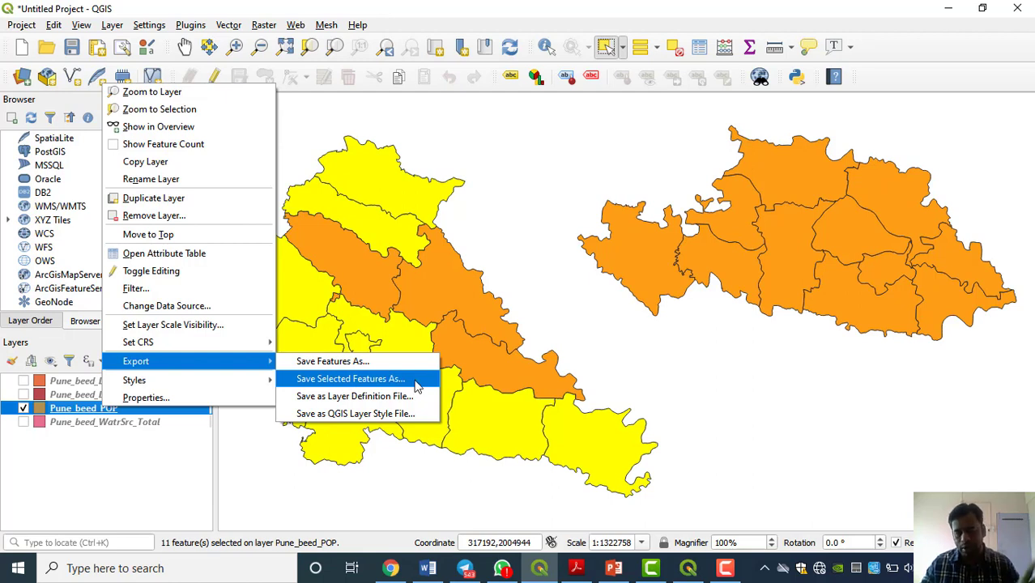
click(144, 486)
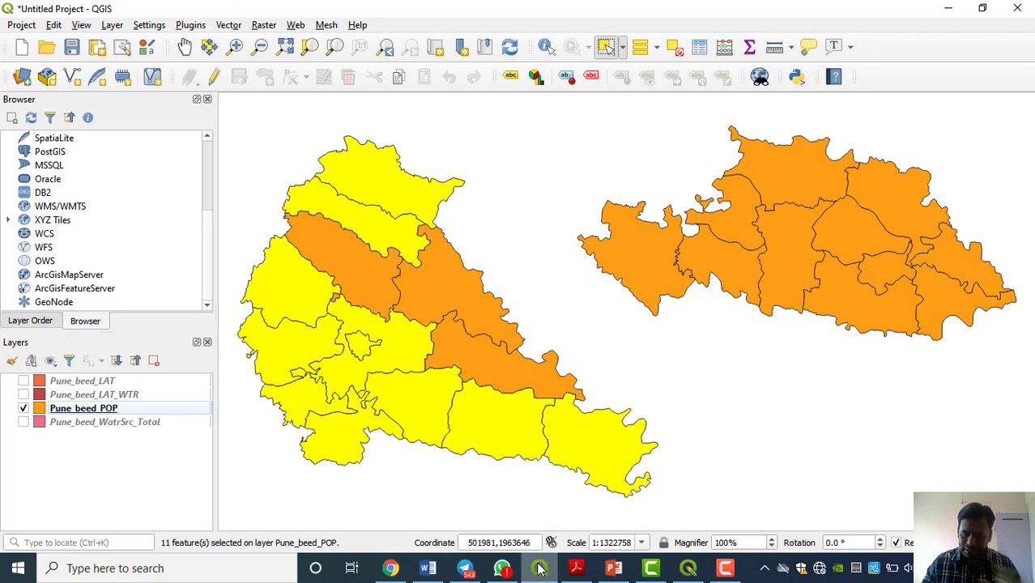
Return to the Pune_beed_POP attribute table and deselect all of its records
mouse_move(538, 571)
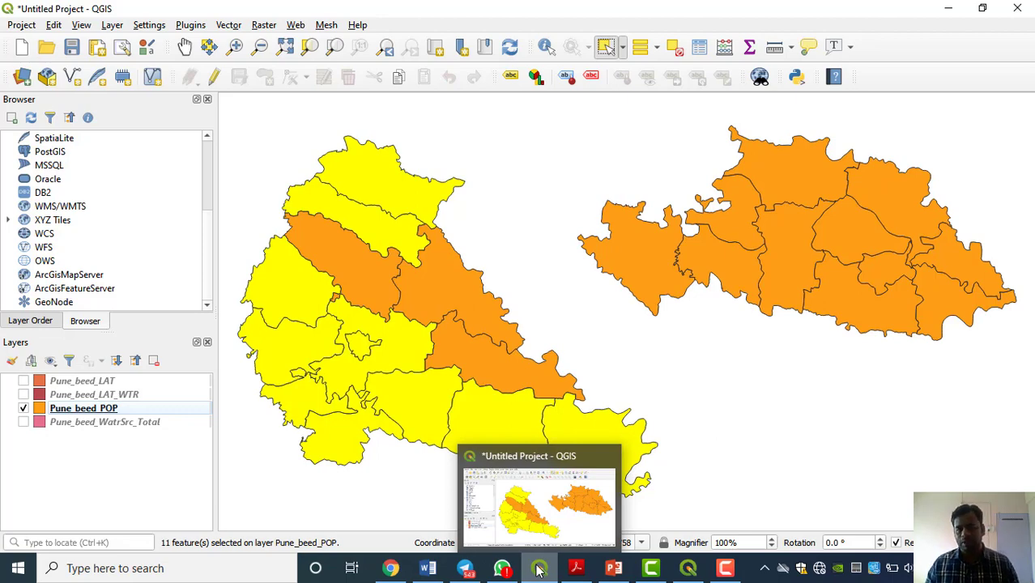
click(539, 571)
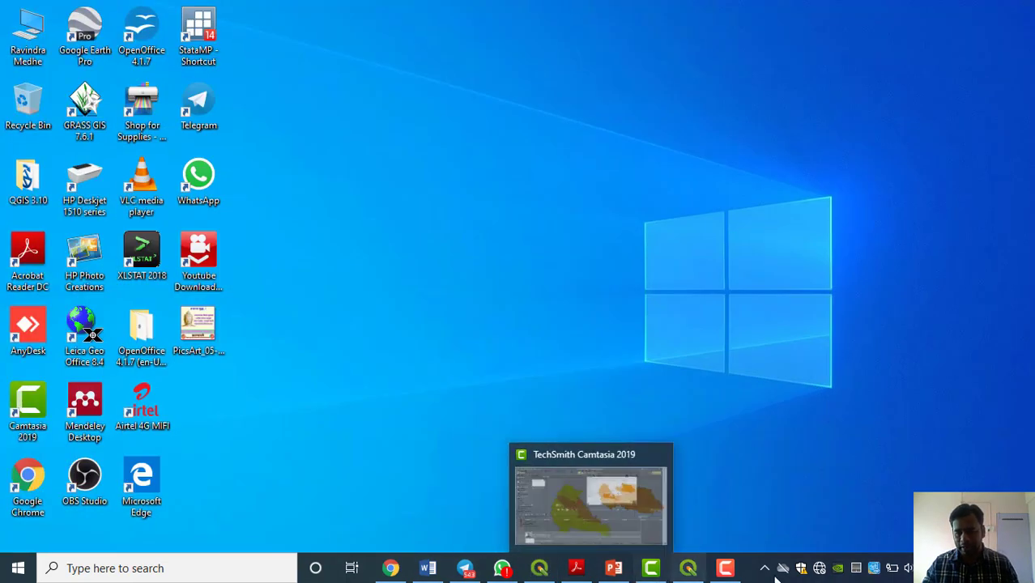
click(687, 568)
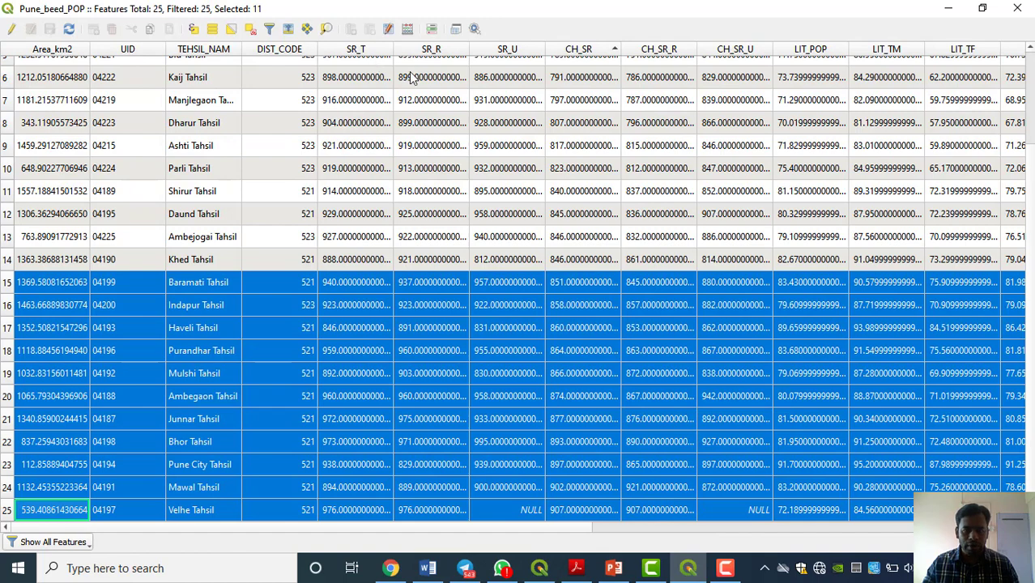
click(250, 29)
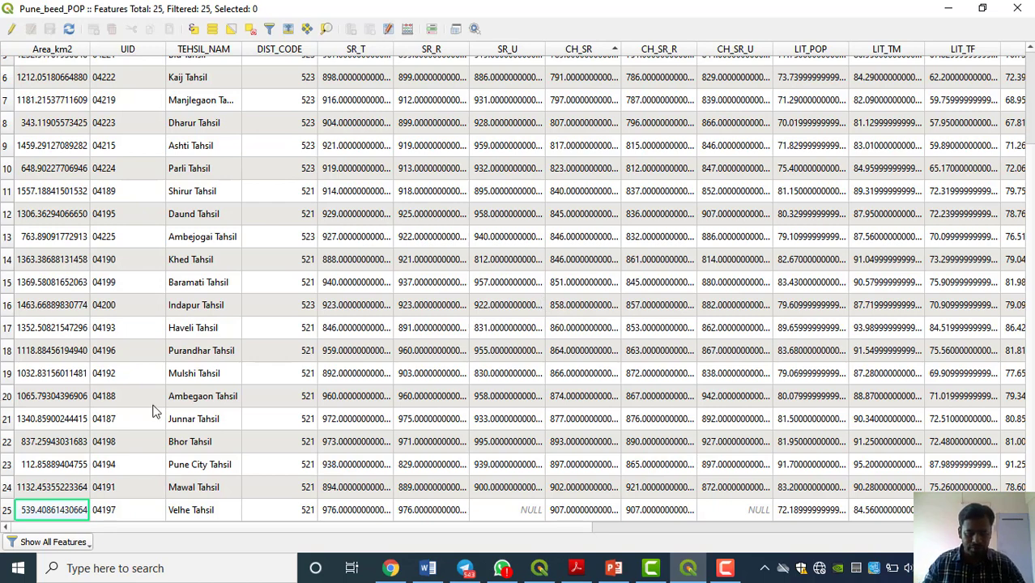
Open an advanced expression filter for the attribute table and view its function editor before returning to the expression builder
click(78, 549)
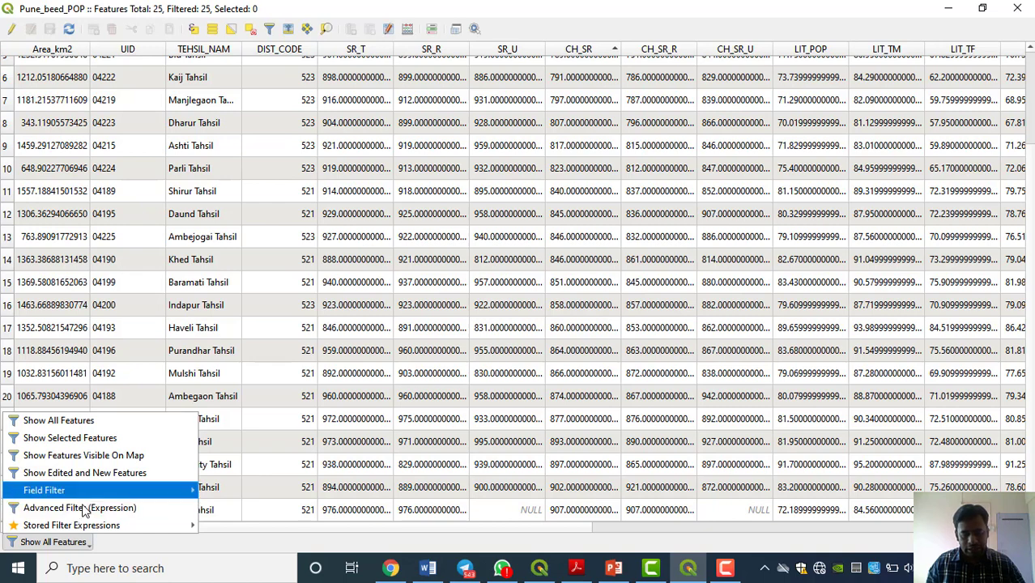
click(83, 508)
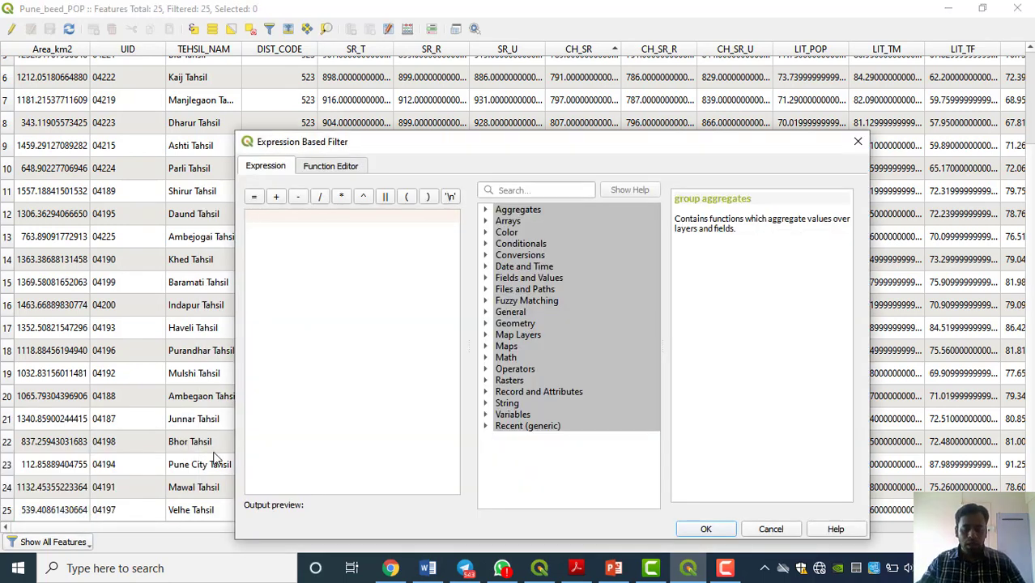
drag(552, 147, 553, 36)
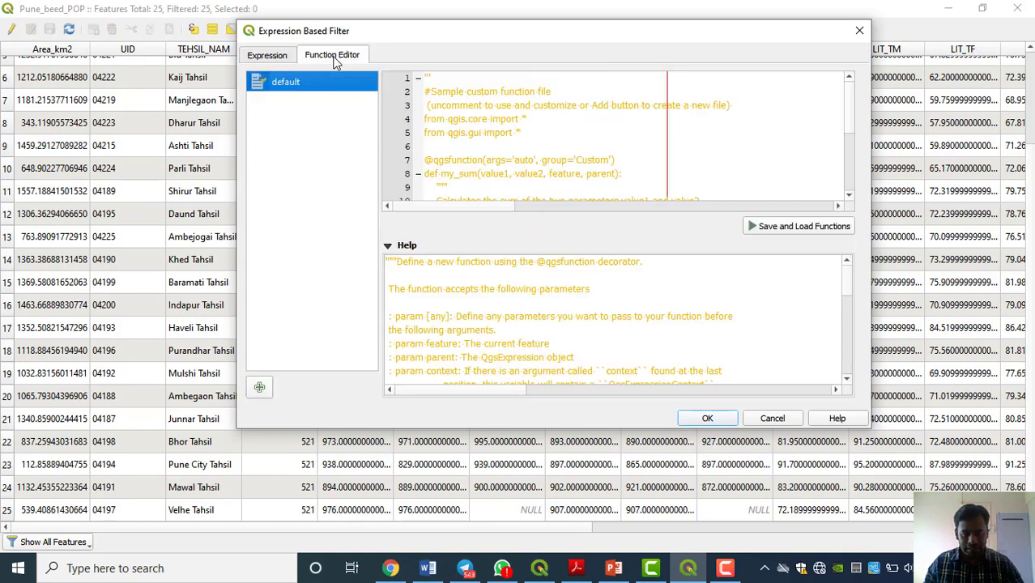
click(282, 60)
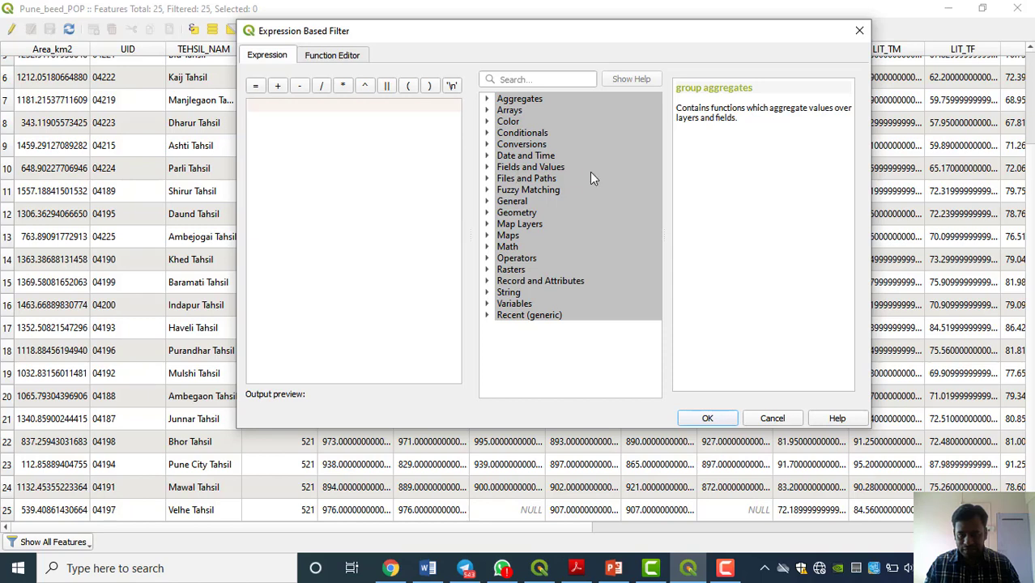
Examine the layer's fields listed under Fields and Values in the expression builder
click(487, 168)
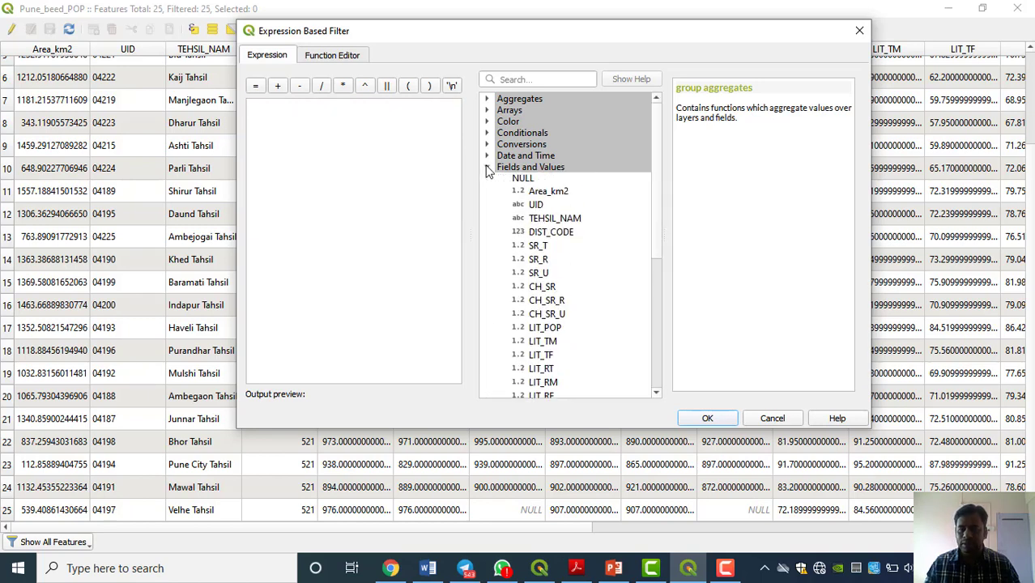
scroll(538, 179, down, 5)
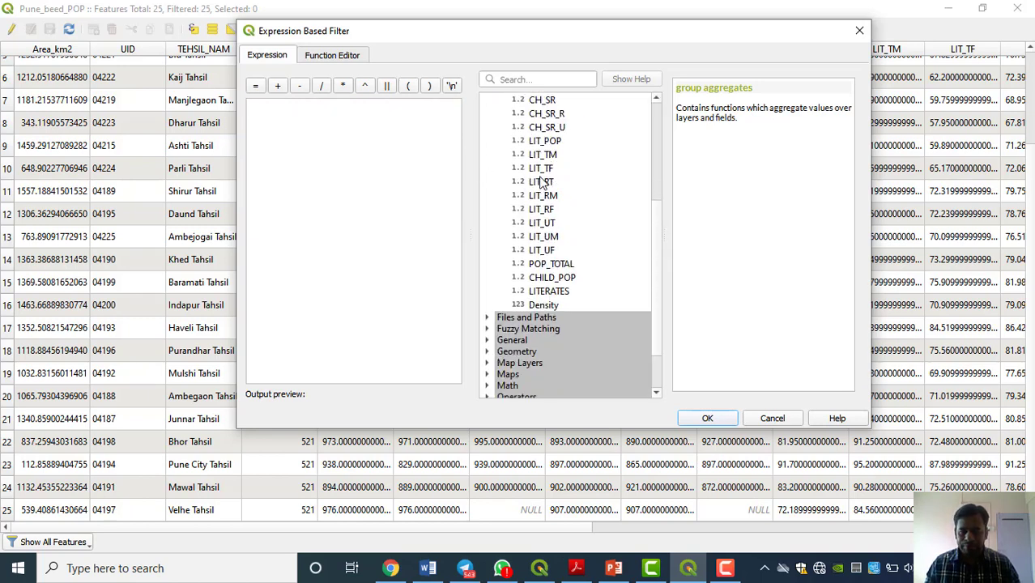
scroll(541, 183, up, 2)
scroll(541, 185, up, 1)
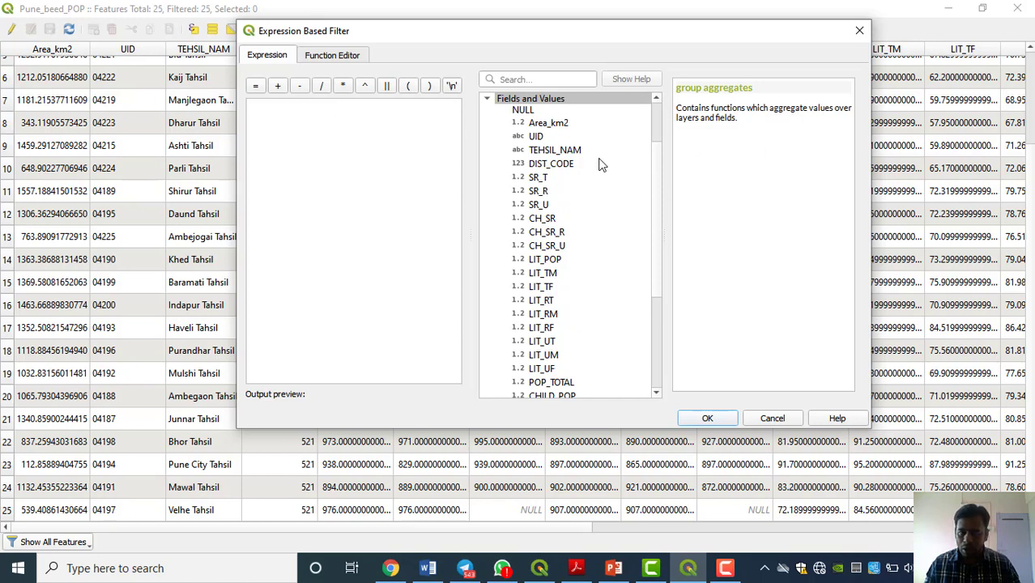
scroll(601, 165, up, 1)
scroll(601, 148, down, 1)
scroll(591, 243, down, 3)
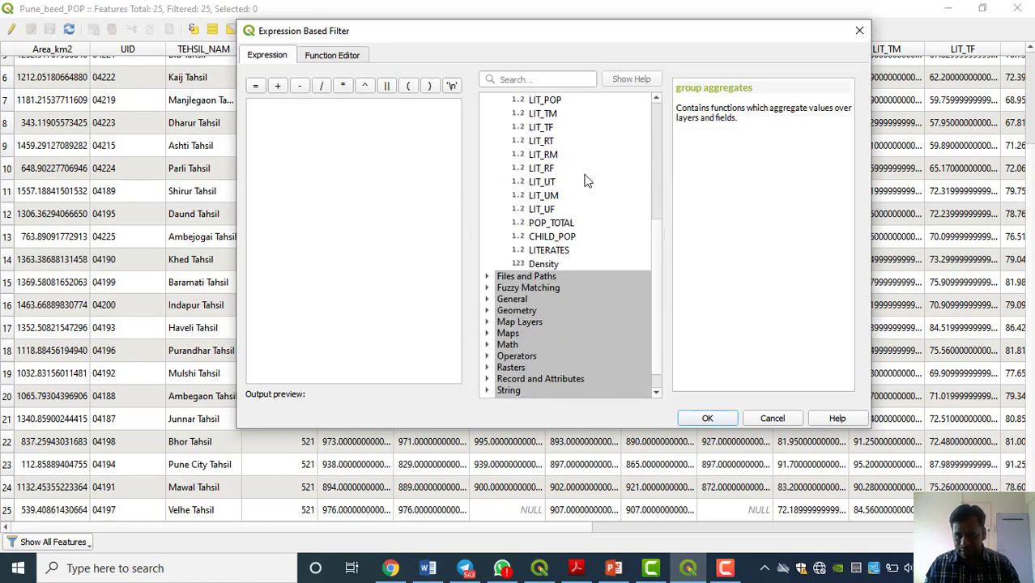
scroll(590, 274, up, 3)
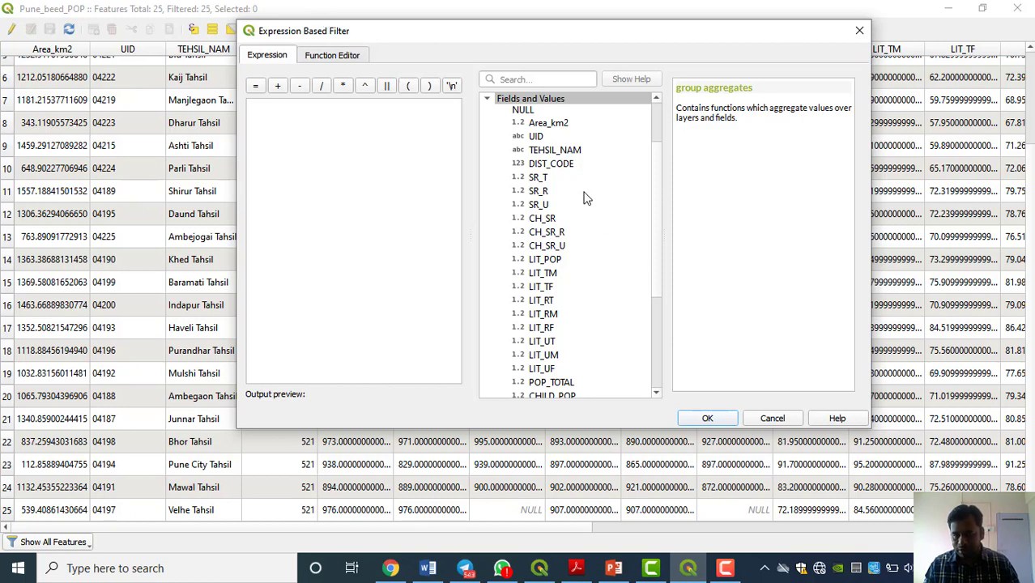
scroll(567, 273, down, 2)
scroll(571, 269, up, 3)
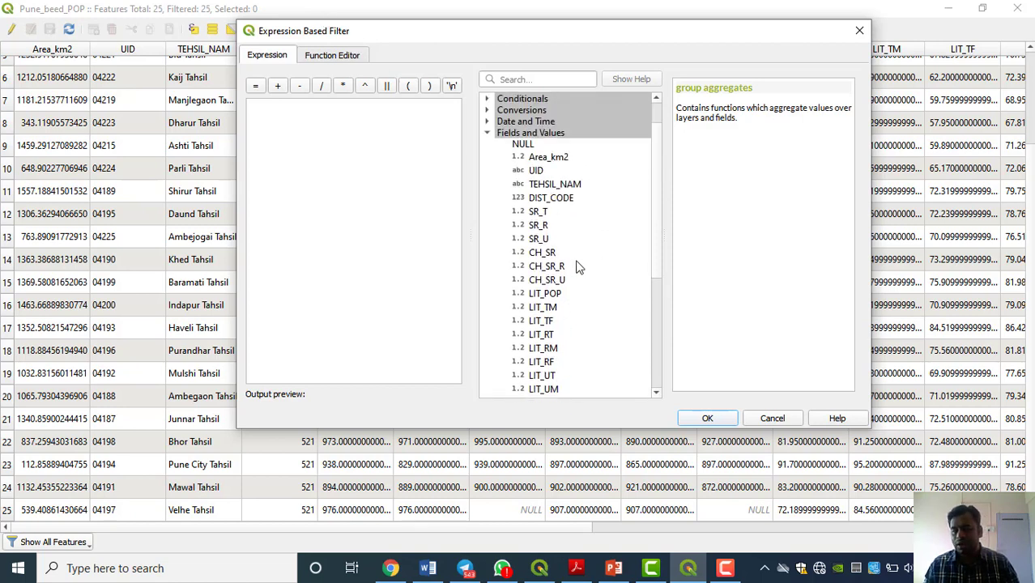
scroll(594, 243, down, 6)
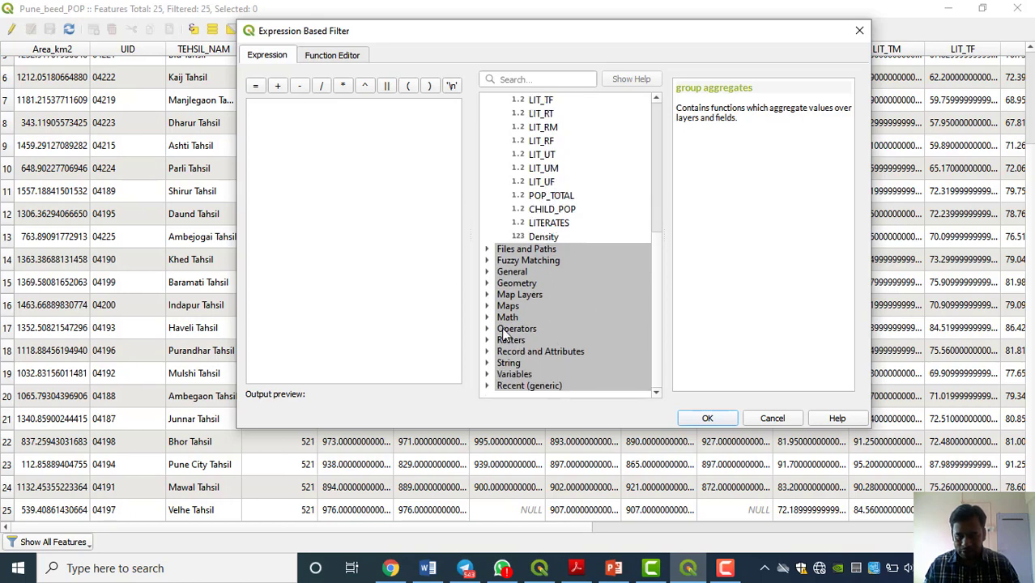
Examine the operators available for building the filter expression
click(487, 329)
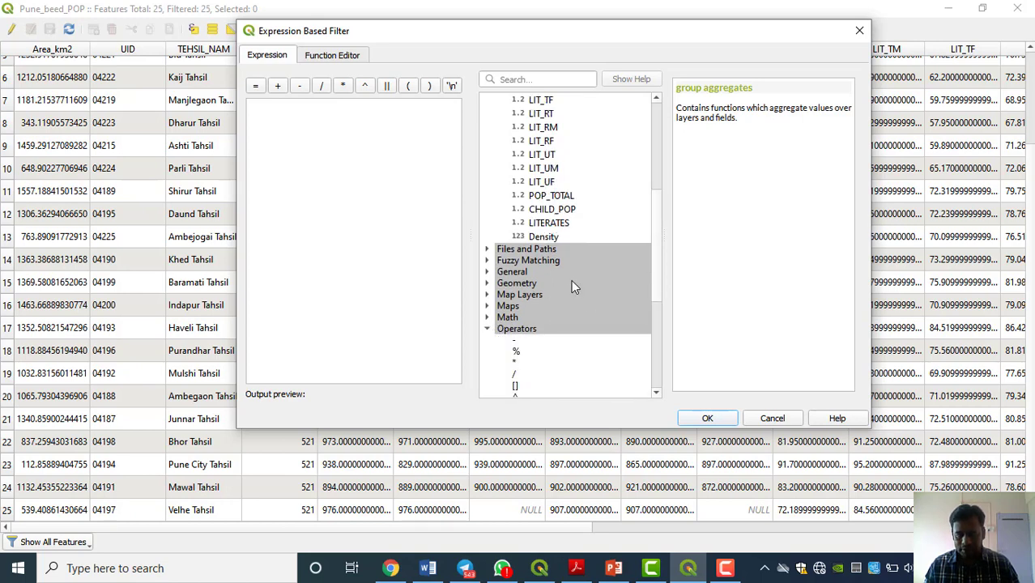
scroll(570, 279, down, 3)
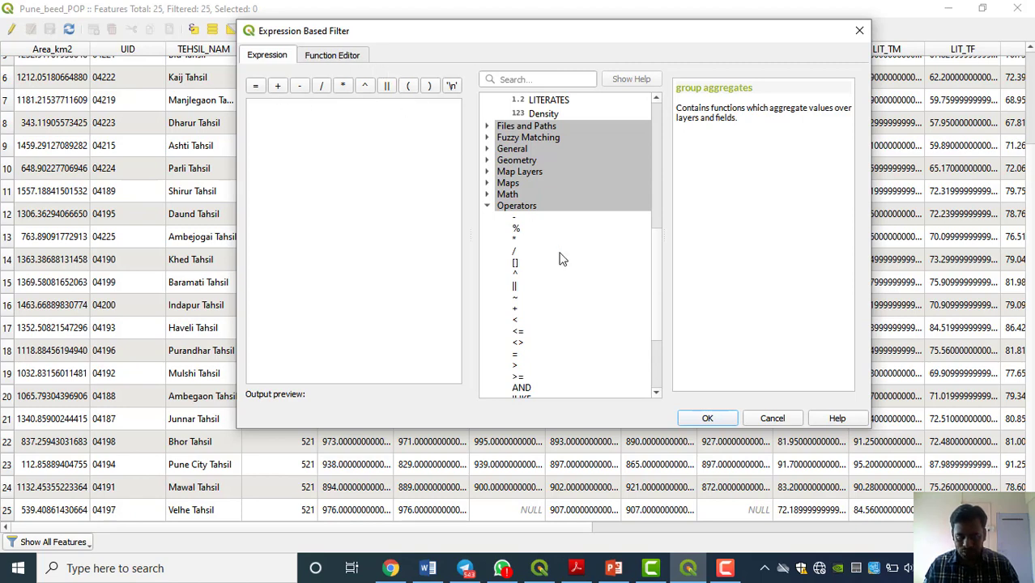
scroll(563, 260, down, 2)
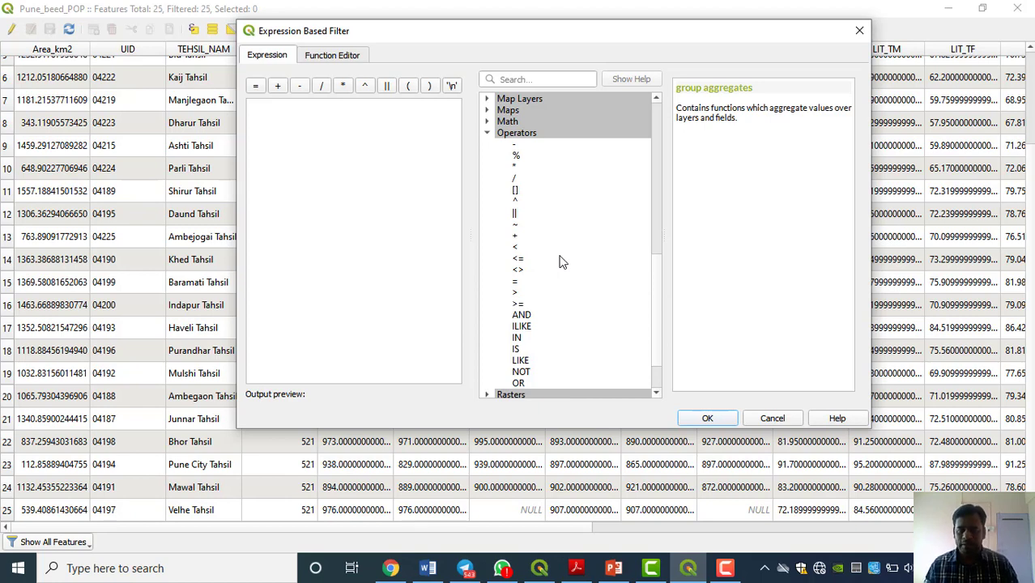
scroll(563, 261, up, 7)
scroll(605, 303, down, 5)
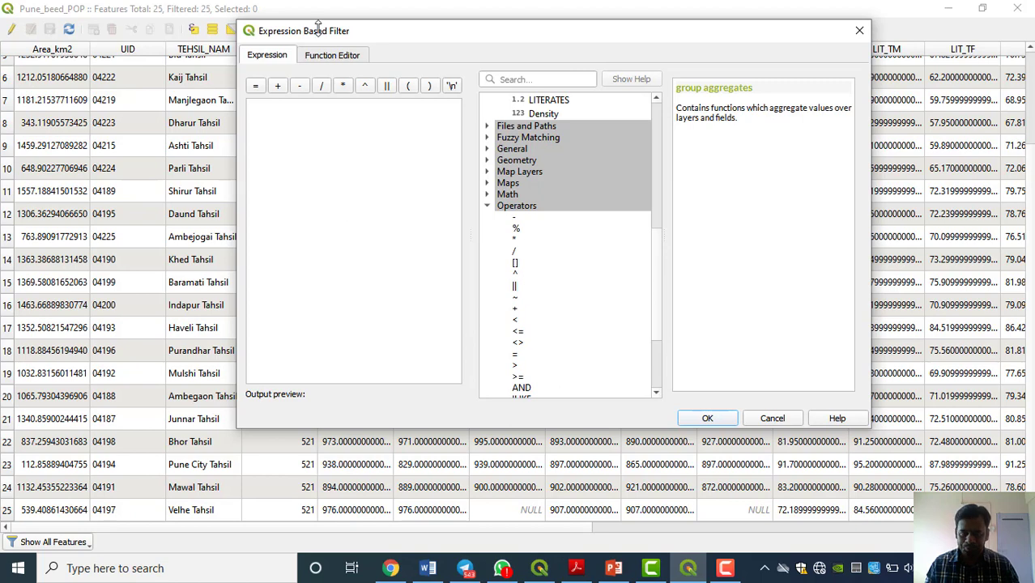
scroll(566, 342, up, 6)
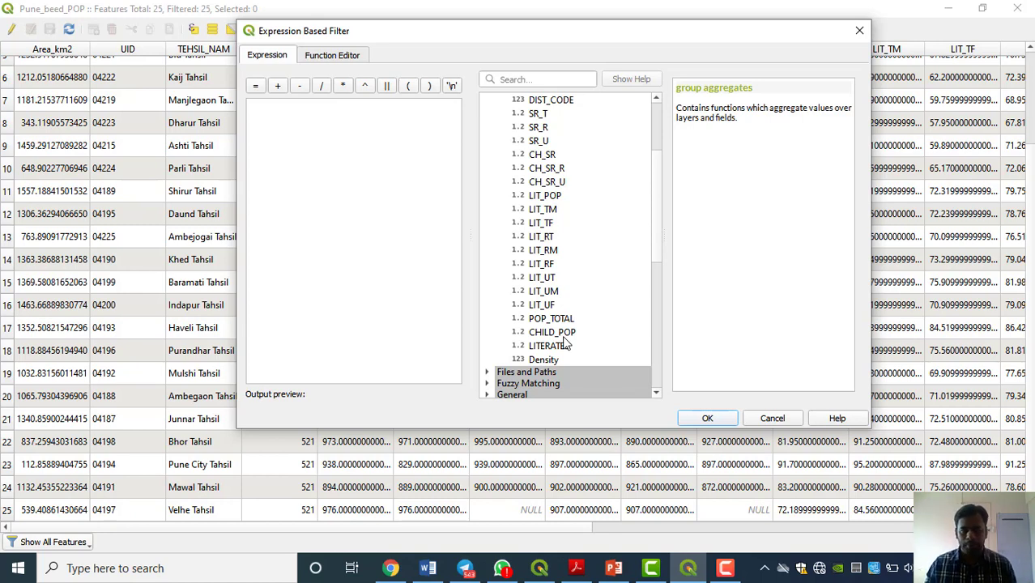
Recheck Query no 2 in PowerPoint and start the QGIS filter expression with the CH_SR field and the > operator
click(603, 571)
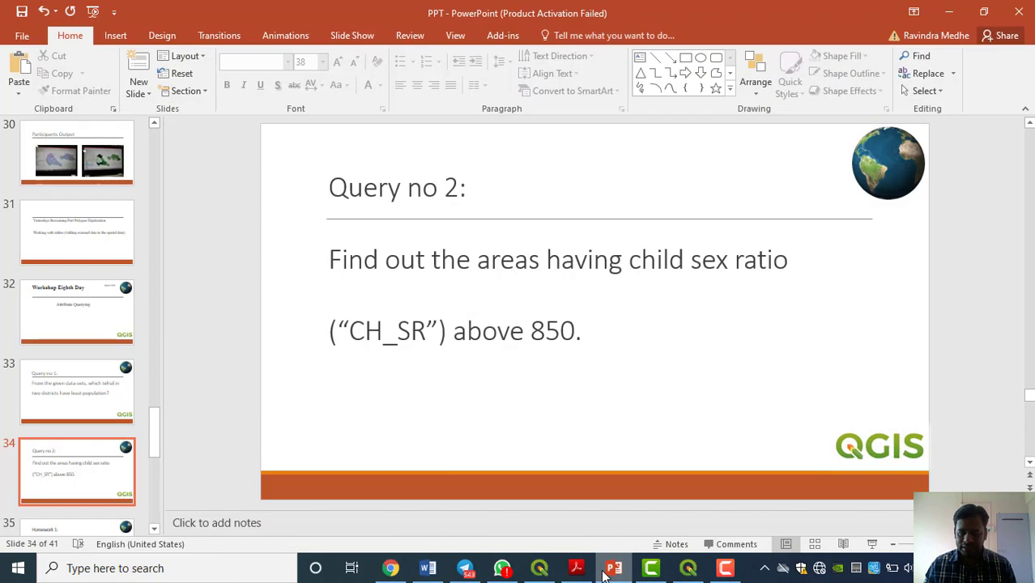
key(alt+Tab)
scroll(547, 225, up, 2)
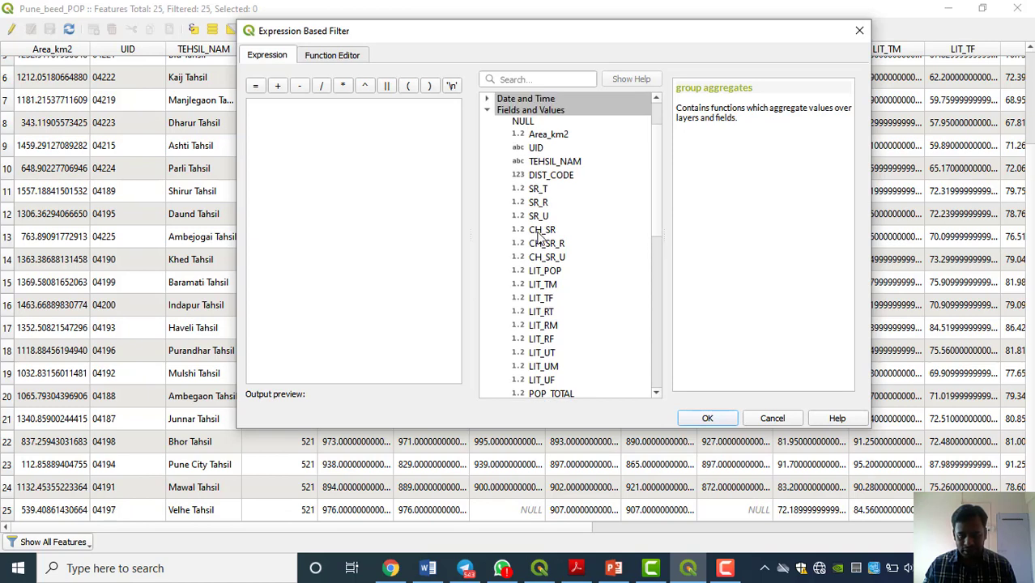
double_click(540, 230)
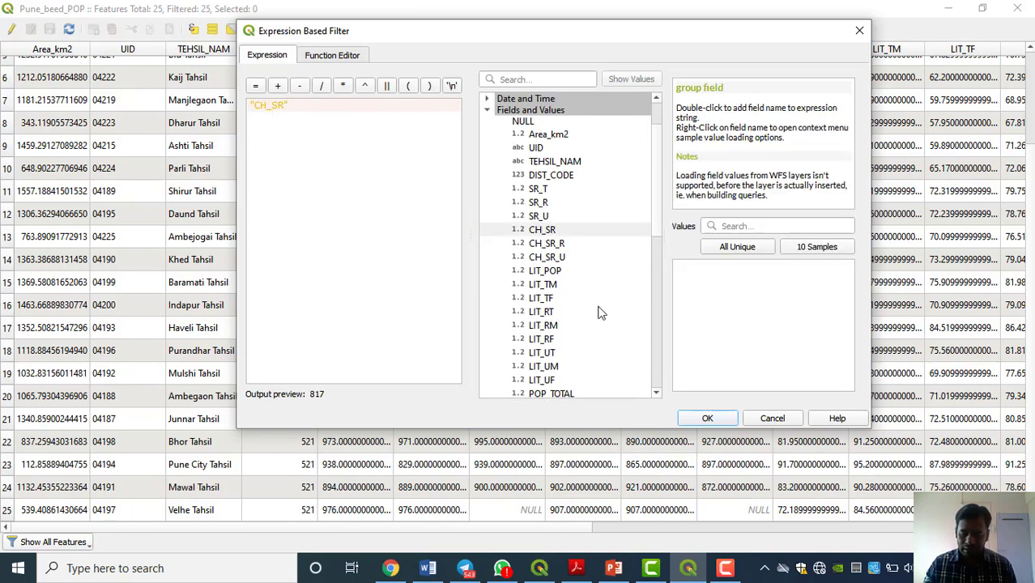
text(>)
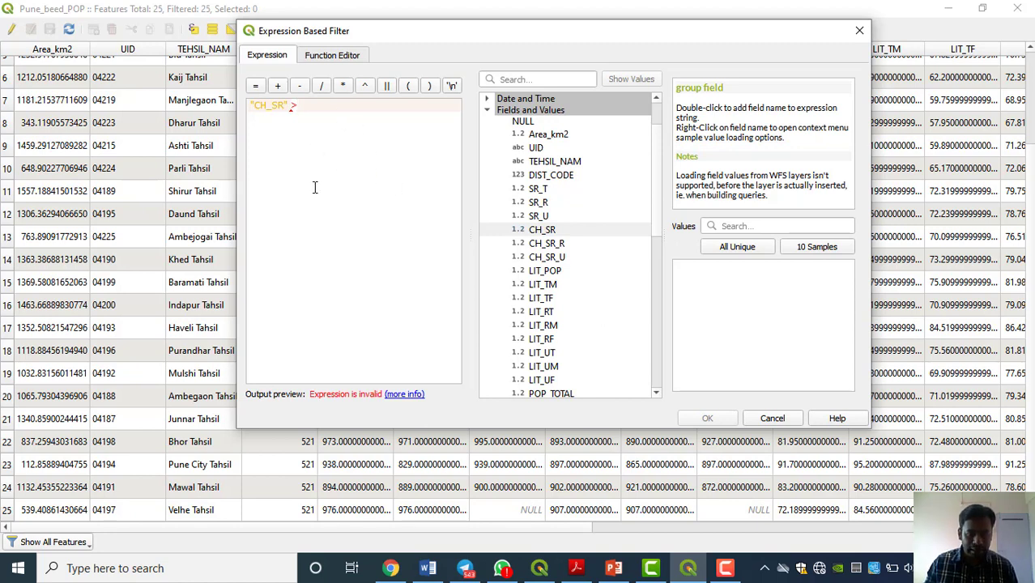
Try inserting the > operator from the Operators group and delete the duplicate from the expression
scroll(589, 296, down, 10)
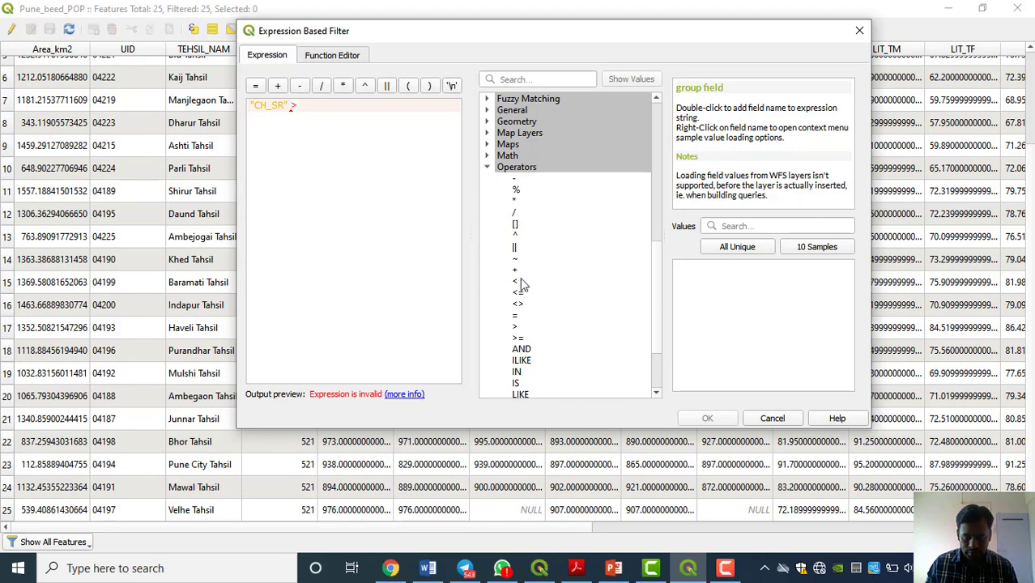
double_click(515, 329)
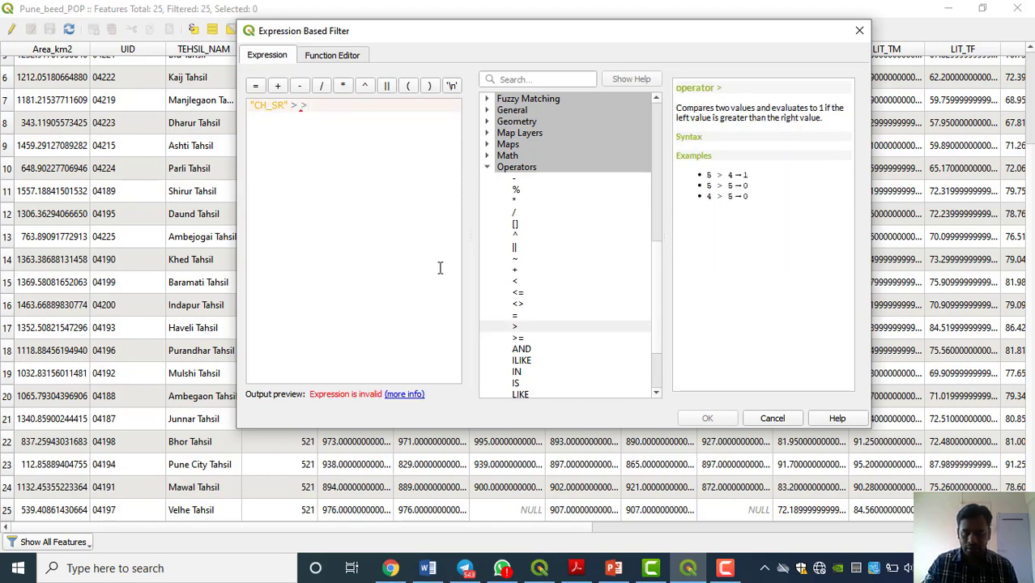
key(BackSpace)
key(BackSpace)
key(BackSpace)
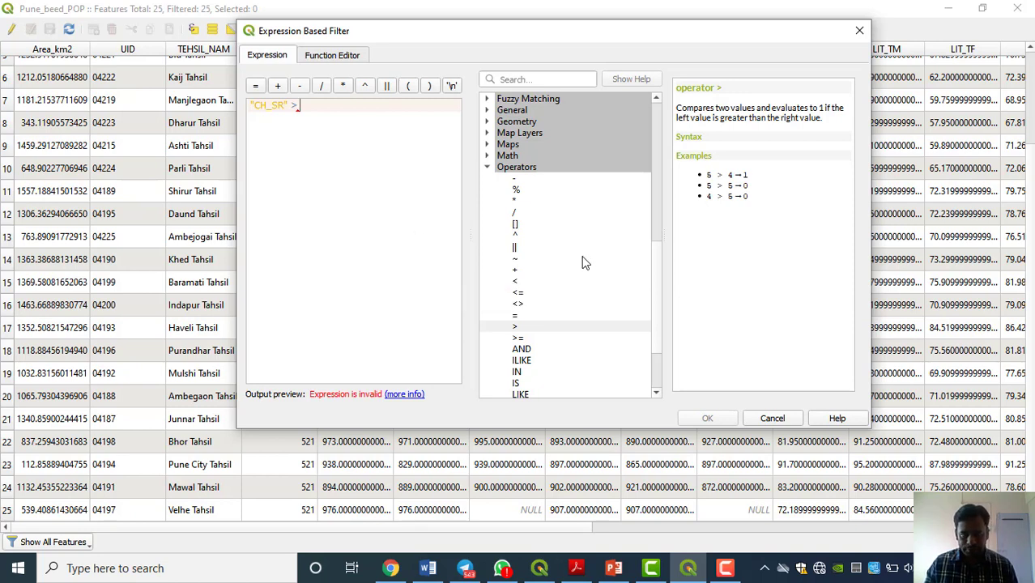
Complete the filter expression as "CH_SR" > 850 and apply it to the attribute table
scroll(585, 262, up, 7)
text(850)
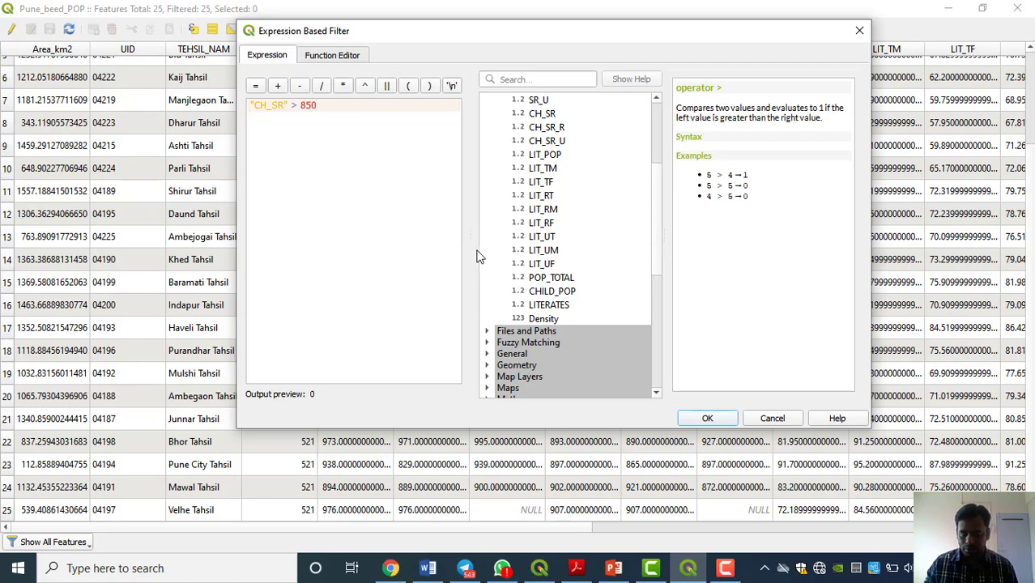
key(Return)
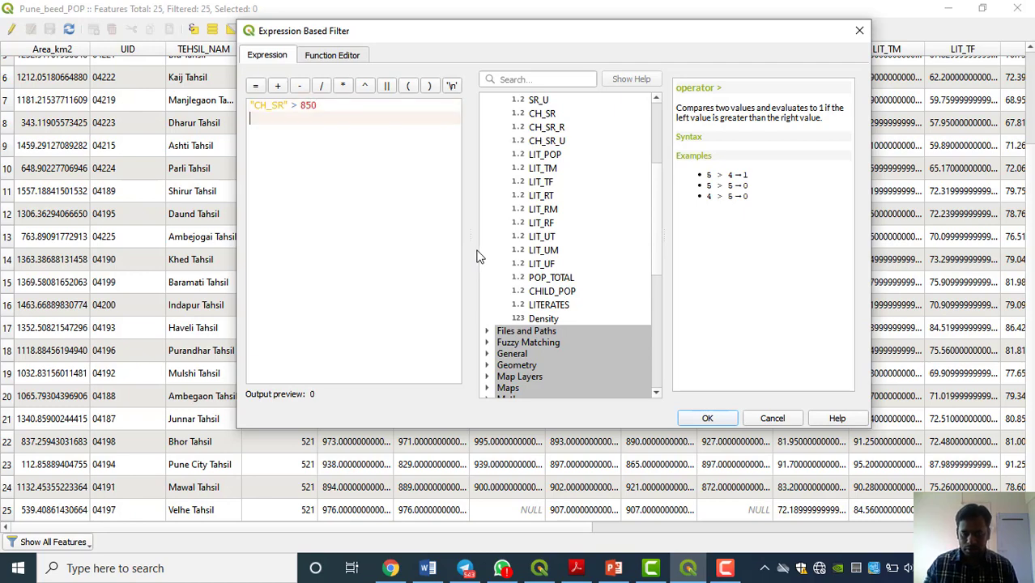
click(707, 417)
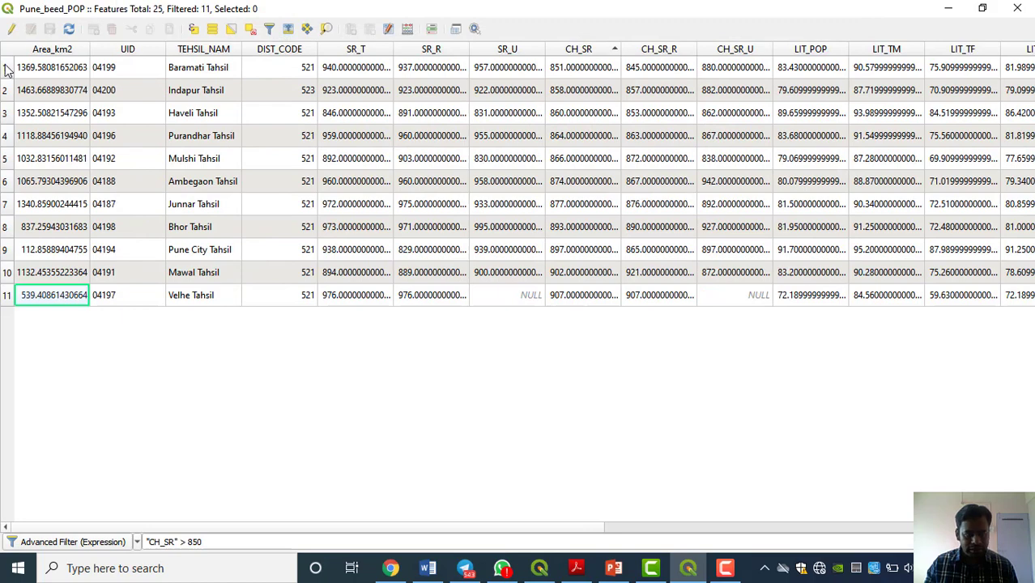
Select all the filtered records, from Baramati Tahsil to Velhe Tahsil, and view them on the map
drag(5, 67, 3, 366)
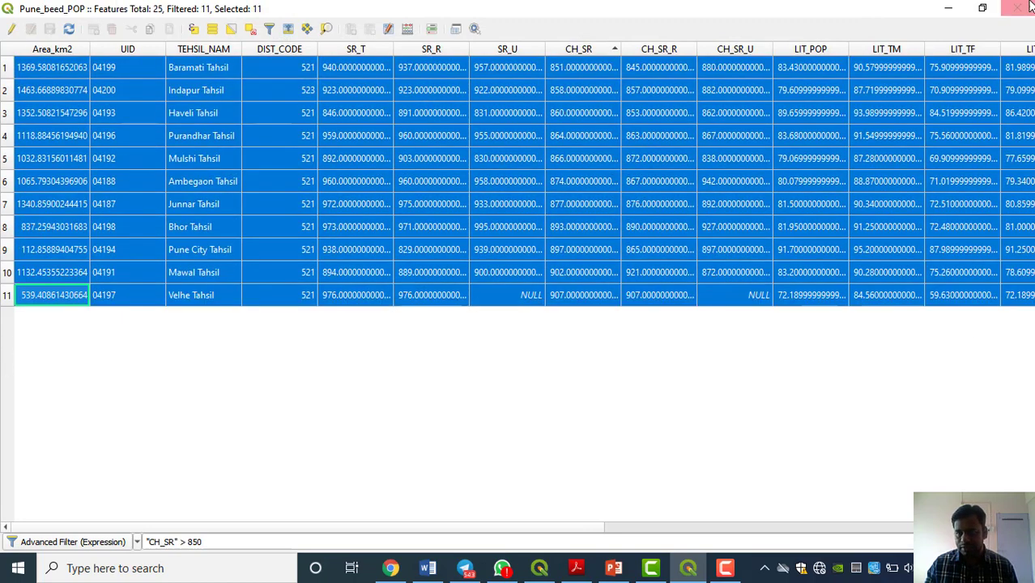
click(949, 8)
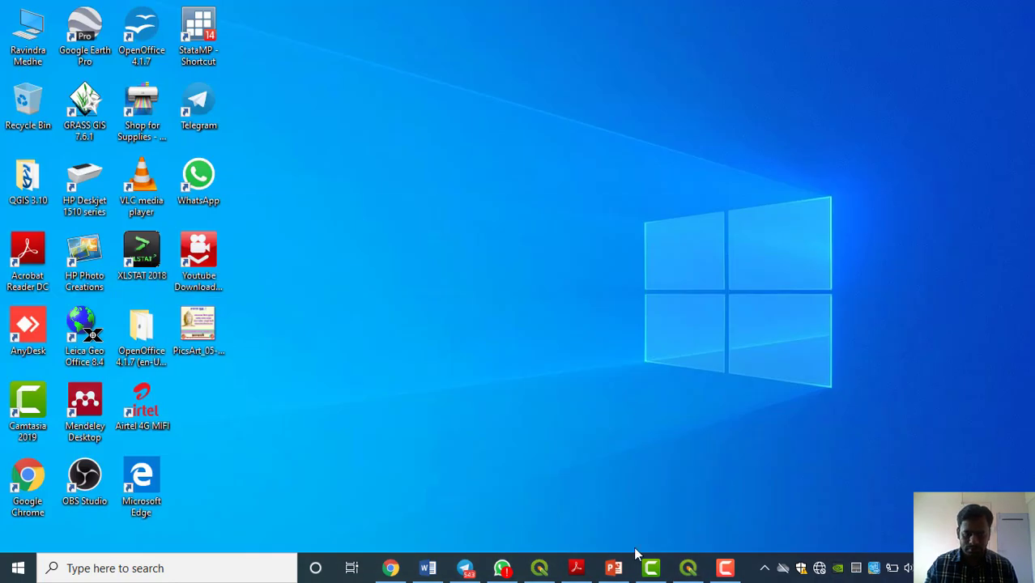
click(539, 569)
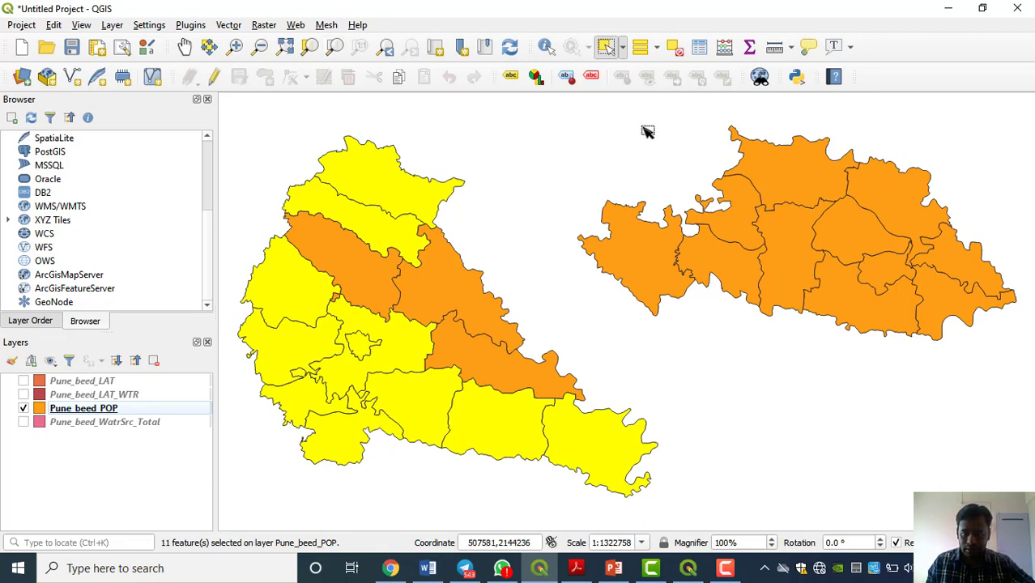
Clear the feature selection from all layers and show the Homework 1 slide in PowerPoint
click(673, 49)
click(616, 569)
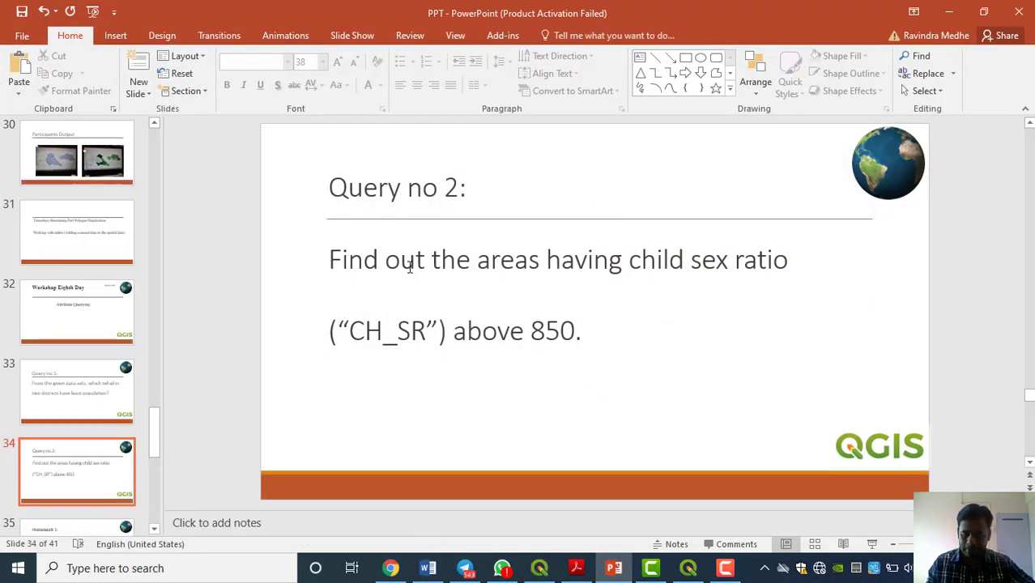
scroll(410, 267, down, 1)
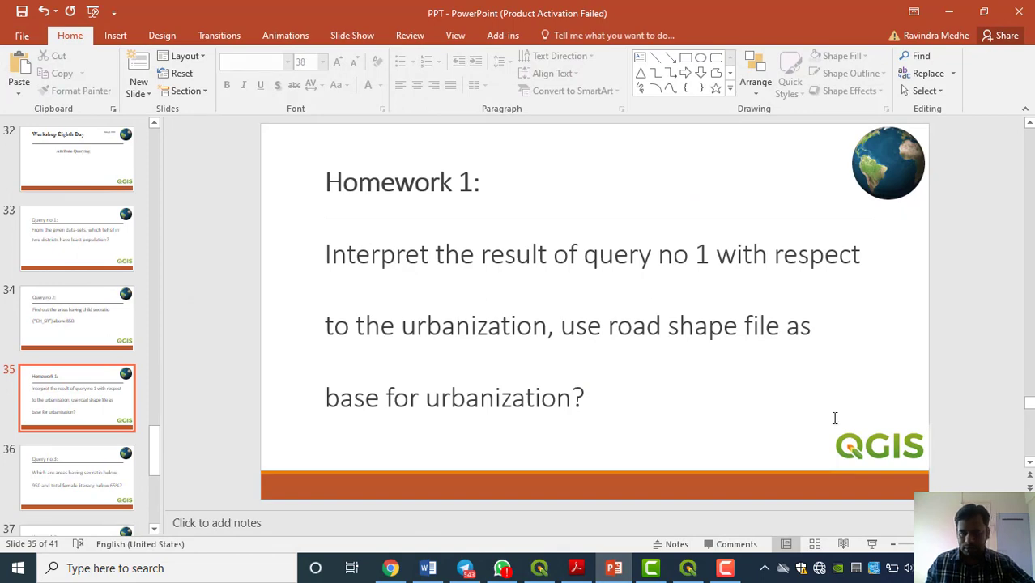
Start the slide show from the Homework 1 slide
click(871, 544)
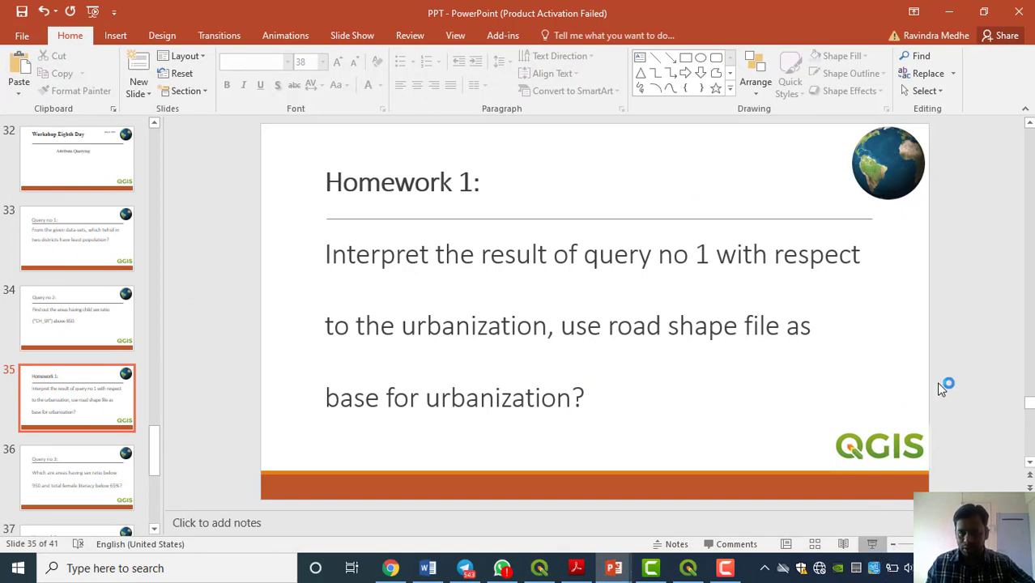
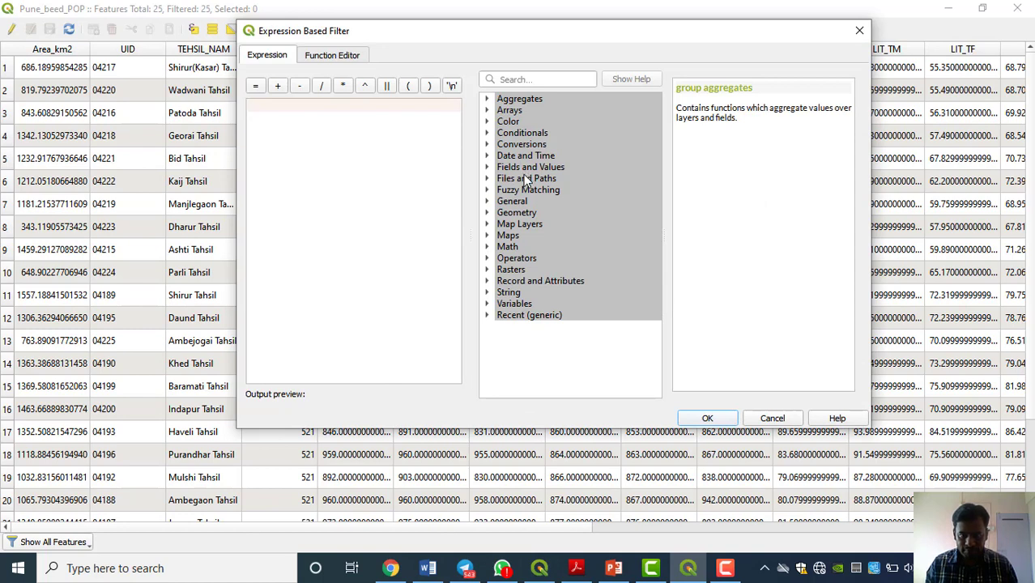
Begin the filter expression with the total sex ratio condition "SR_T" <950, consulting the Query no 3 slide in PowerPoint
click(501, 166)
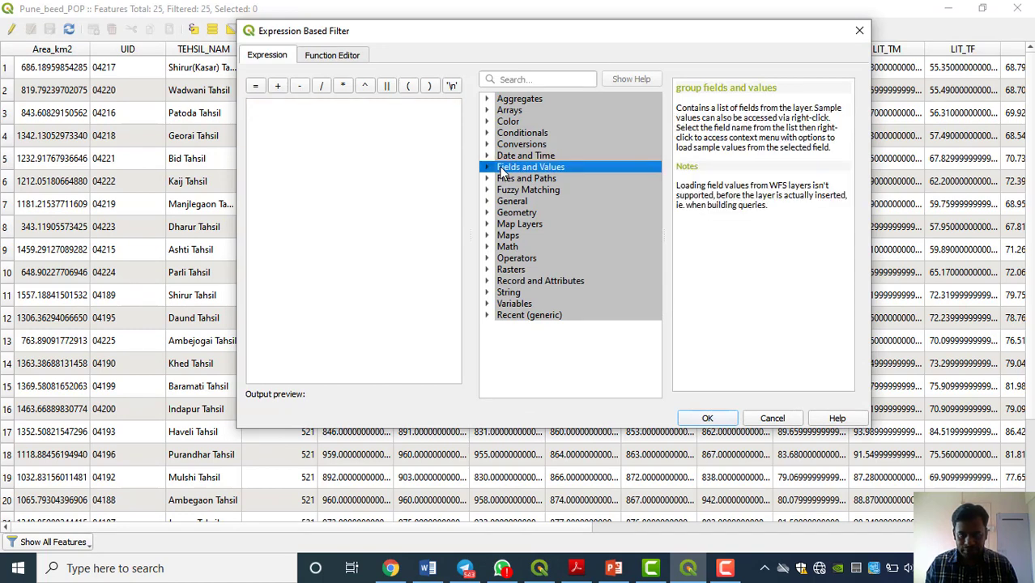
click(488, 168)
scroll(550, 275, down, 4)
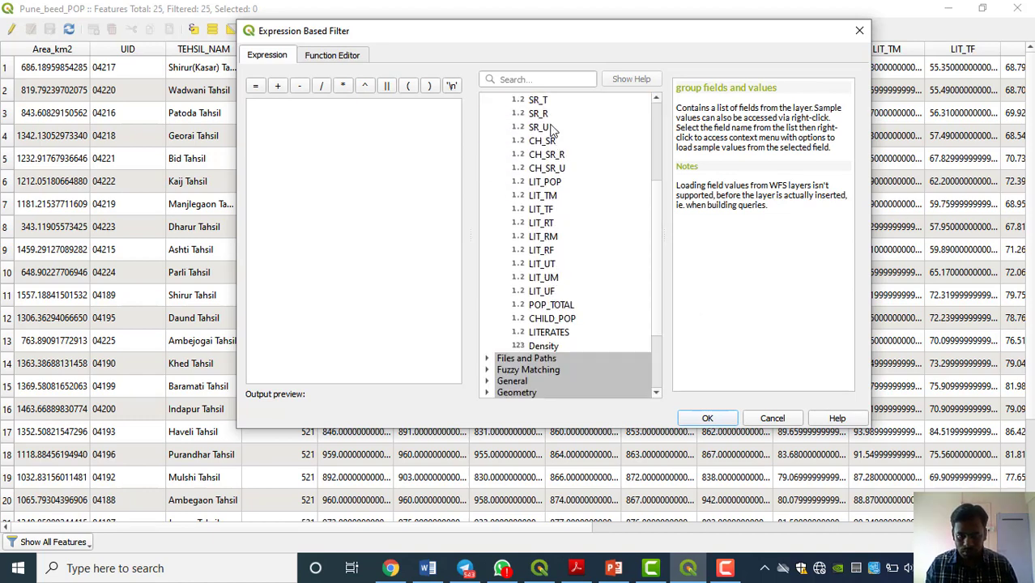
scroll(550, 129, up, 1)
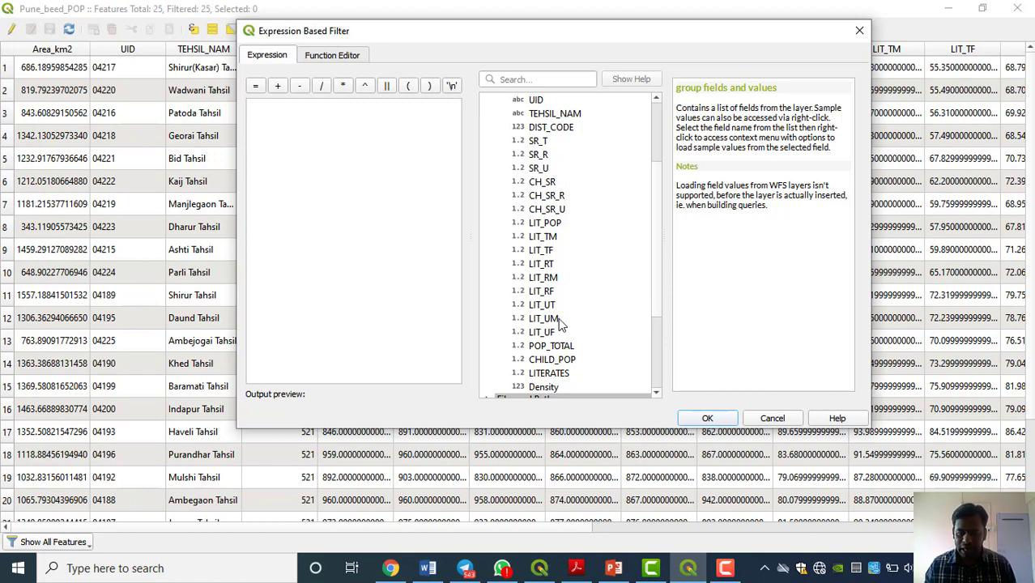
click(613, 569)
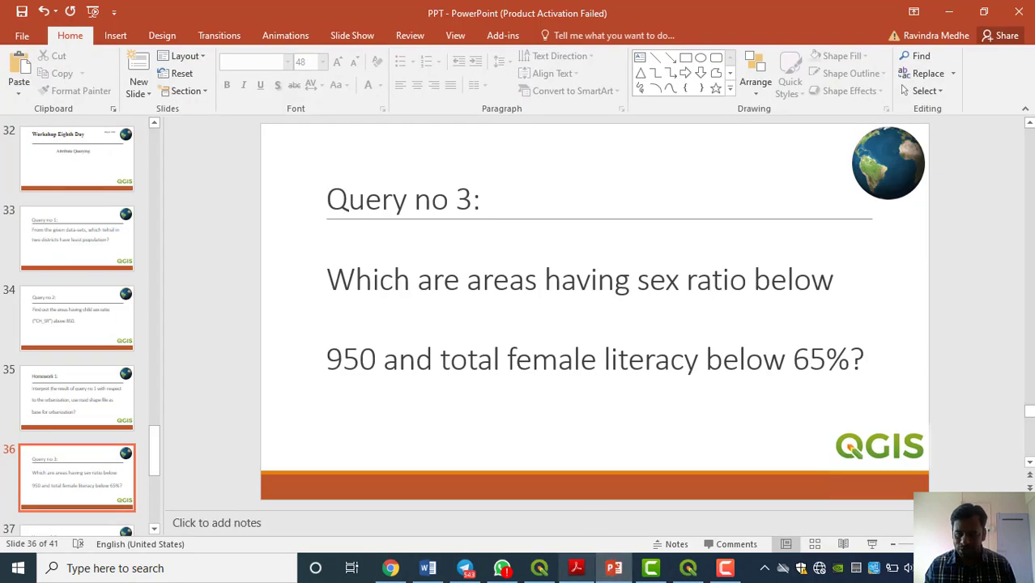
click(613, 569)
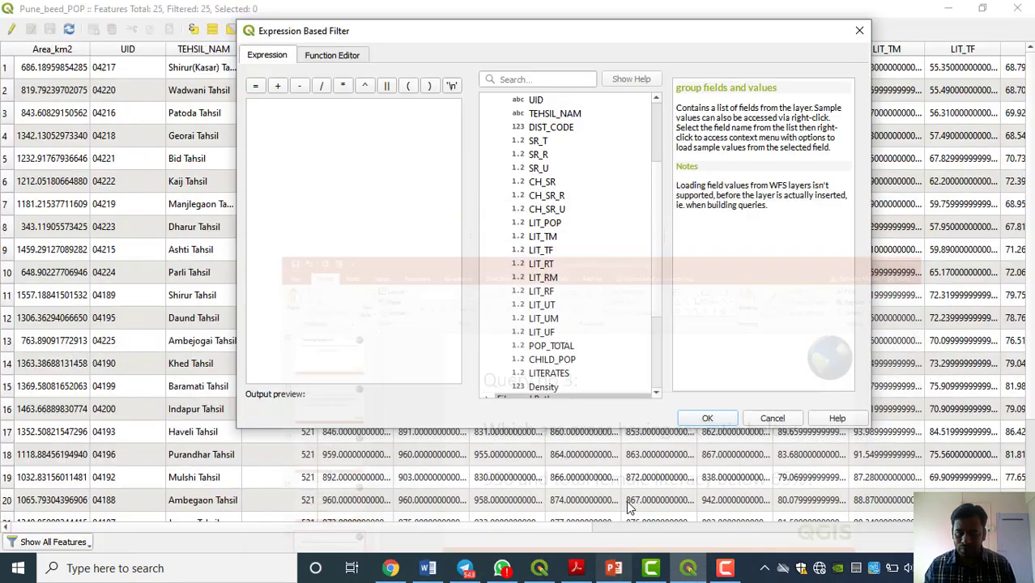
double_click(534, 141)
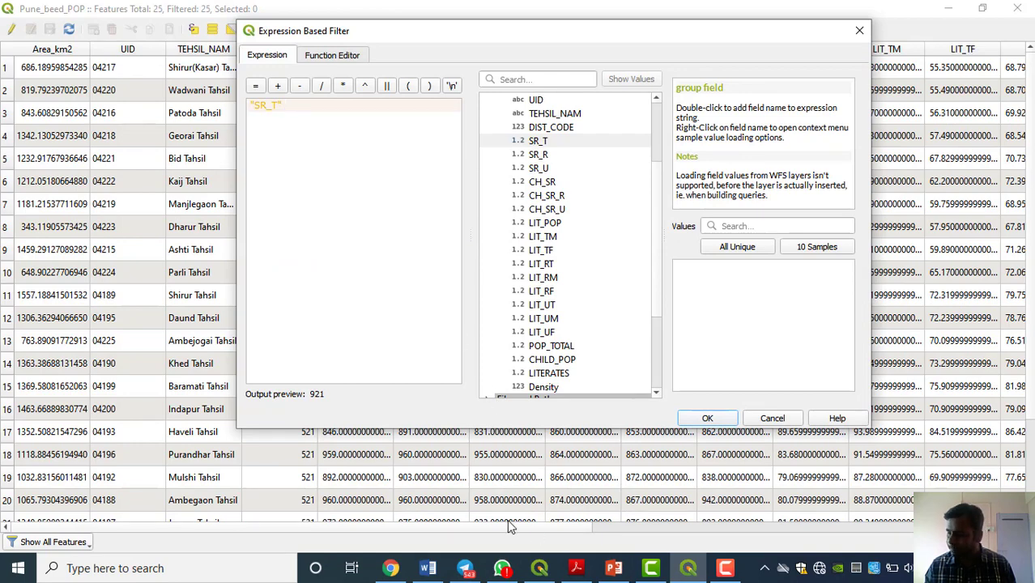
click(616, 570)
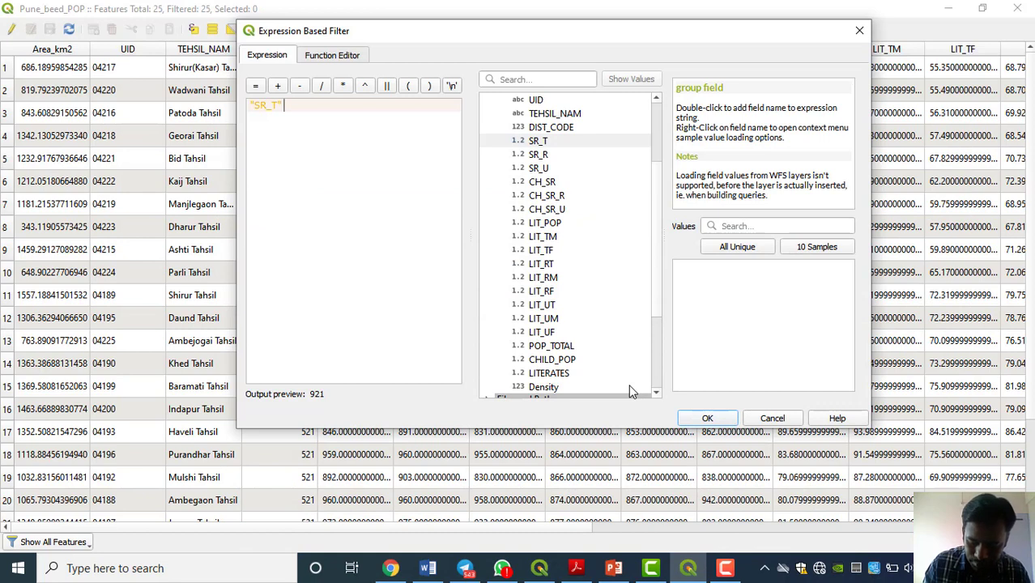
text(<950)
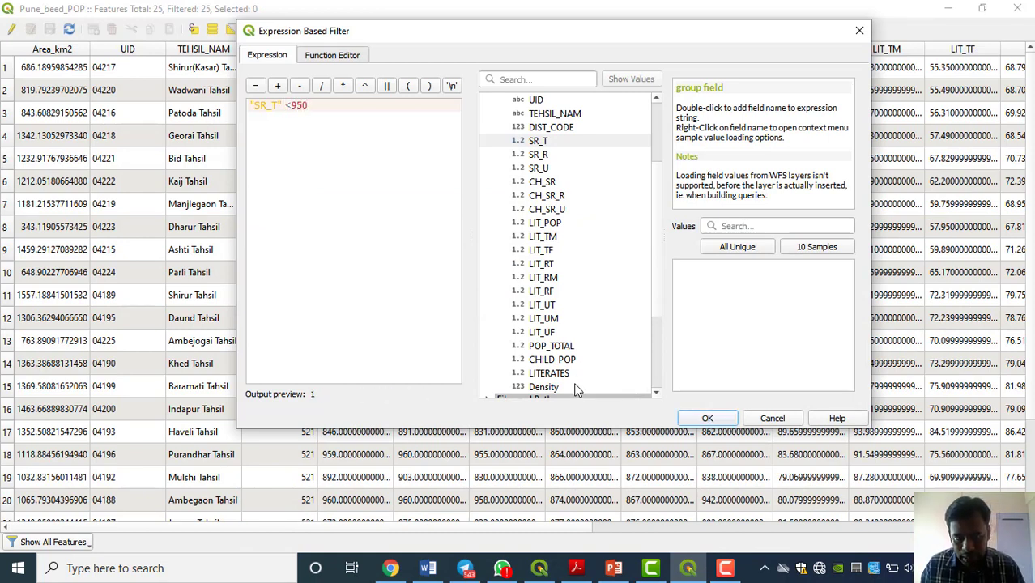
Recheck the Query no 3 slide in PowerPoint and append AND to the filter expression in QGIS
click(613, 569)
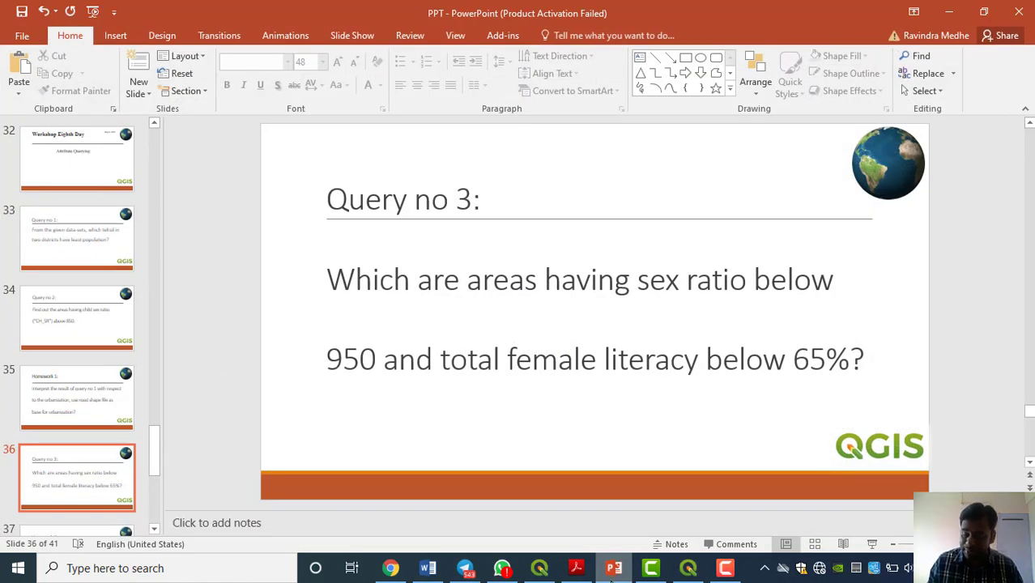
key(alt+Tab)
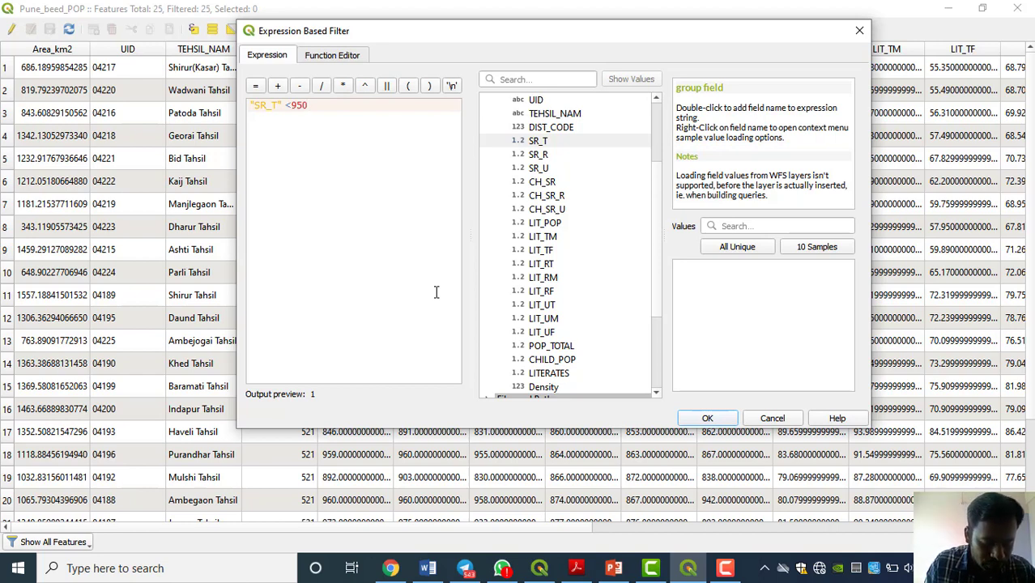
text(AND)
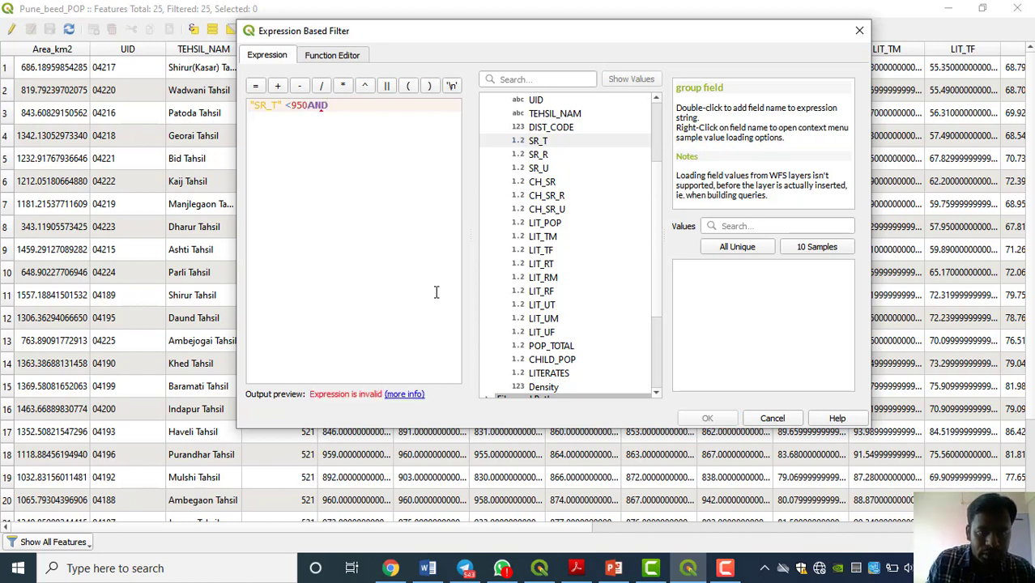
Try inserting the AND operator from the Operators group and delete the duplicate from the expression
scroll(623, 262, down, 4)
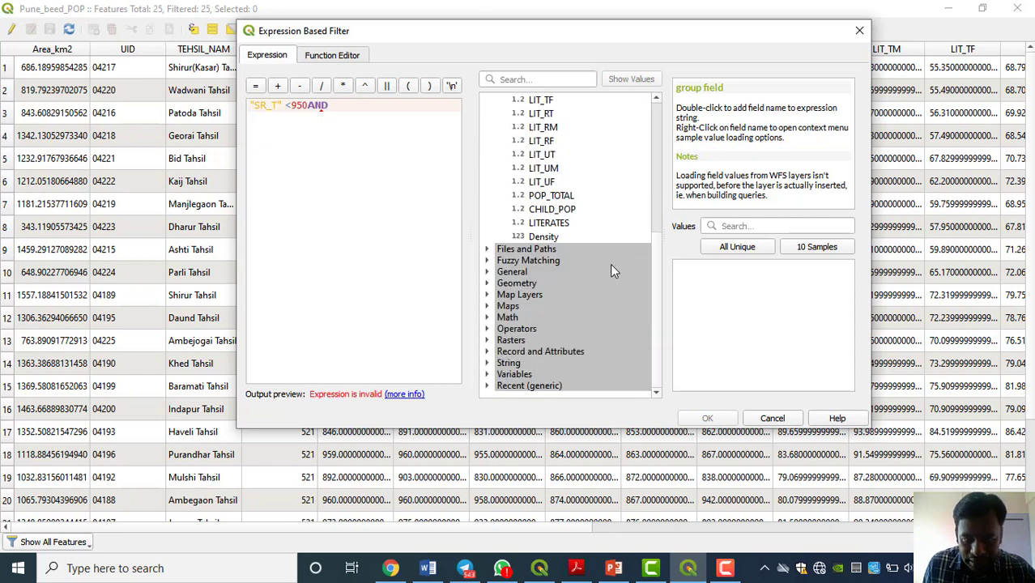
click(487, 328)
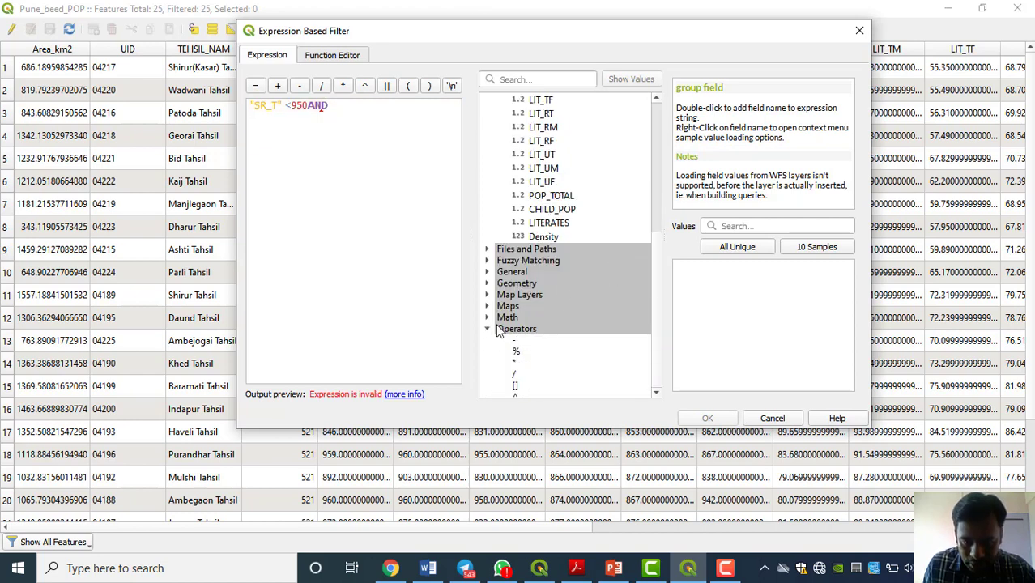
scroll(559, 289, down, 5)
double_click(522, 350)
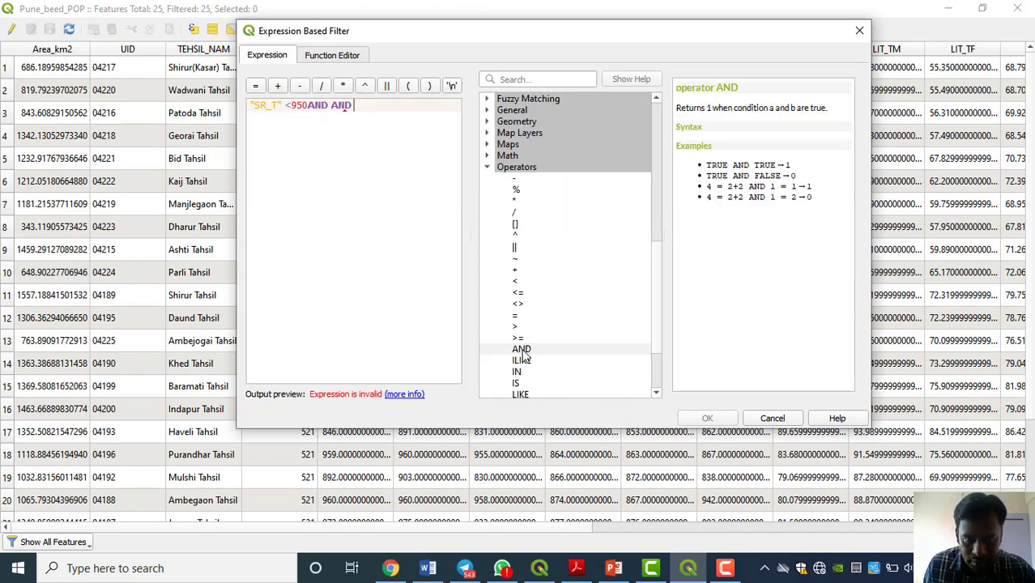
key(BackSpace)
key(BackSpace)
key(BackSpace)
key(BackSpace)
key(BackSpace)
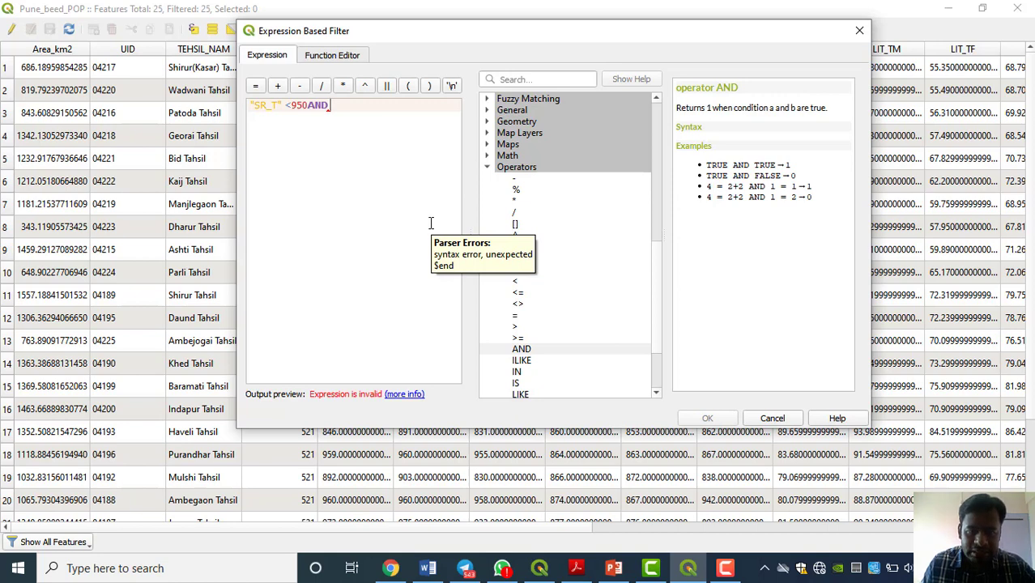
Complete the filter expression with the female literacy condition "LIT_TF" <65 and apply it to the attribute table
scroll(558, 254, up, 5)
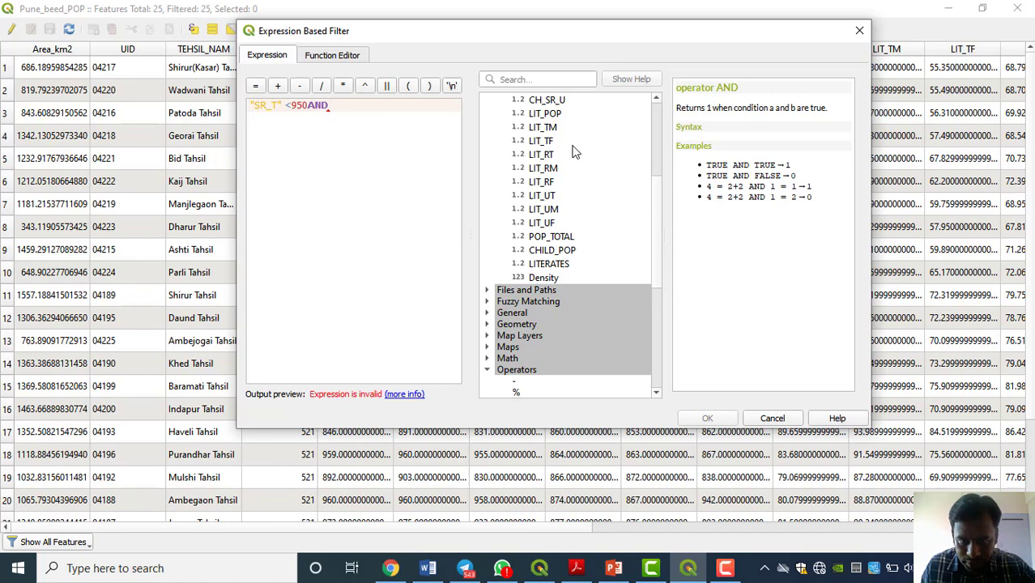
scroll(573, 152, up, 4)
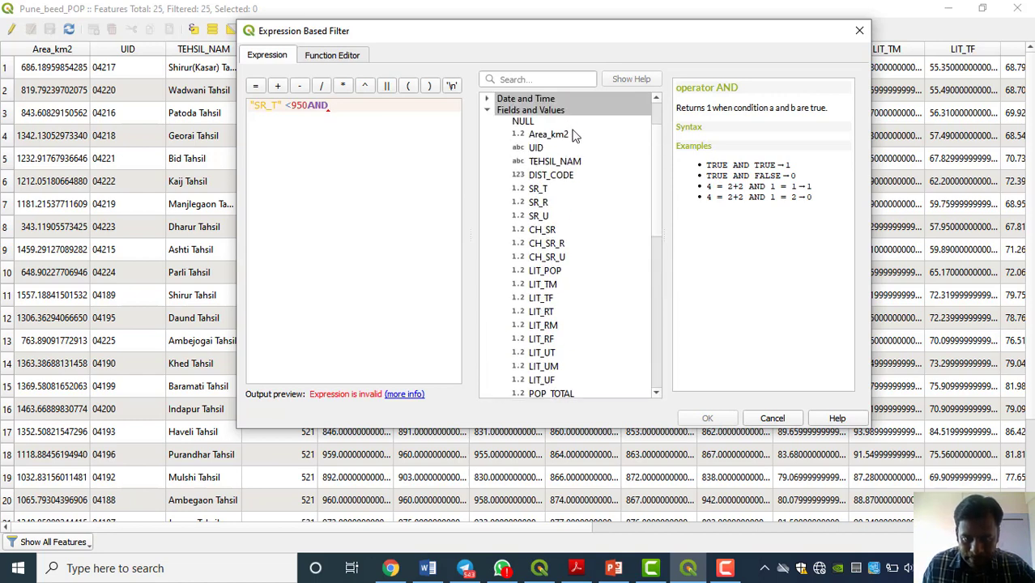
scroll(573, 135, down, 2)
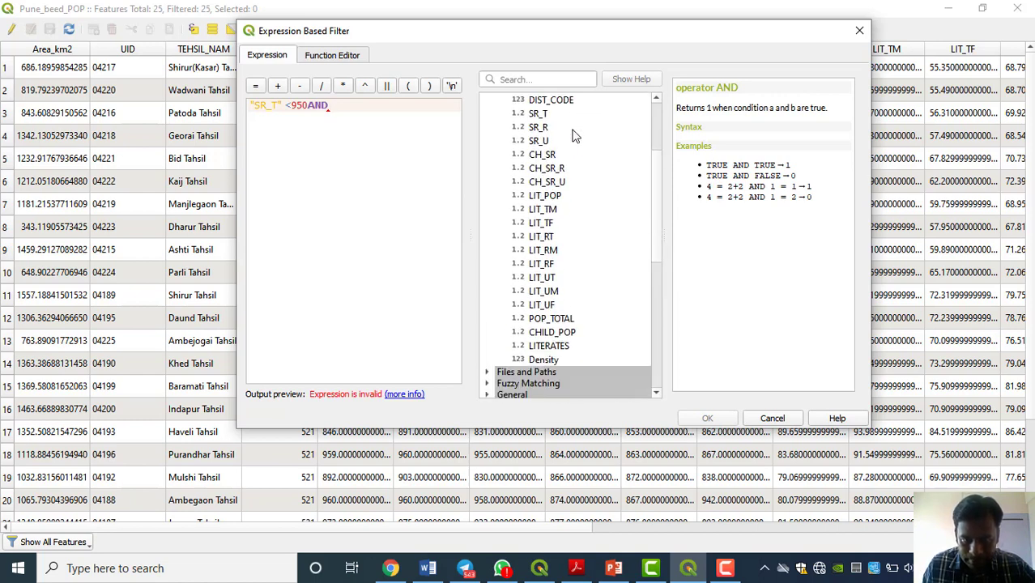
double_click(541, 223)
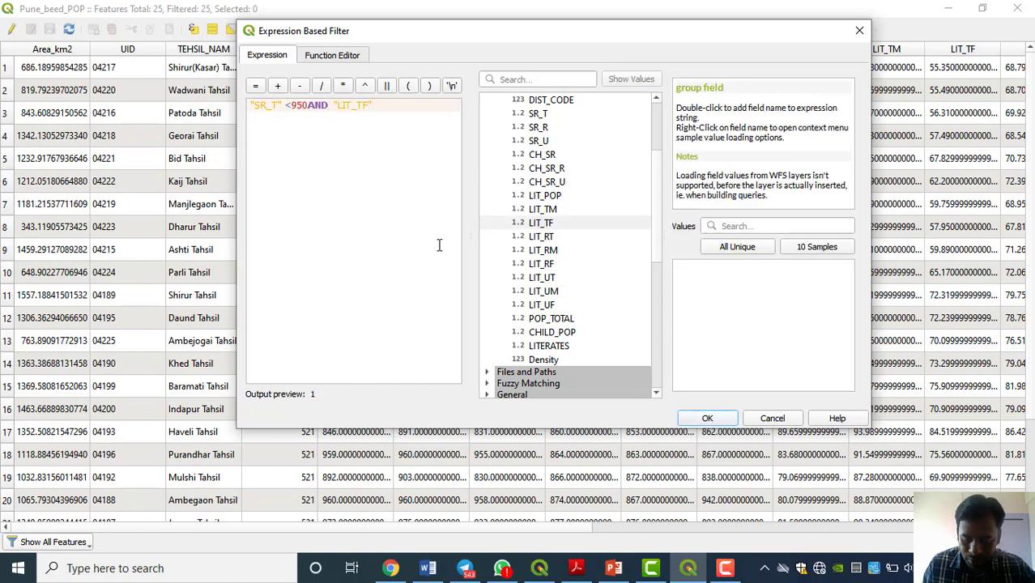
text(<)
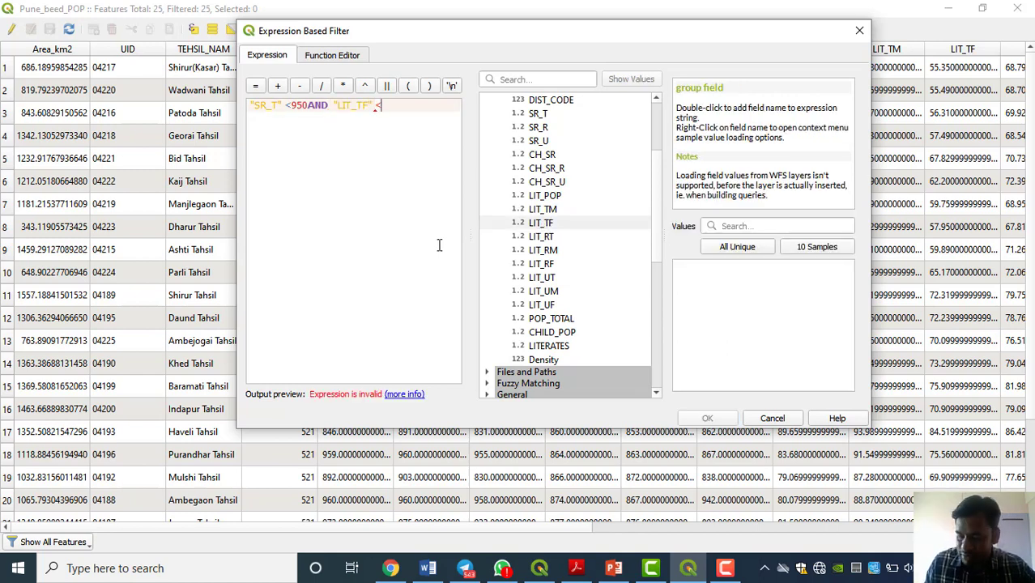
text(65)
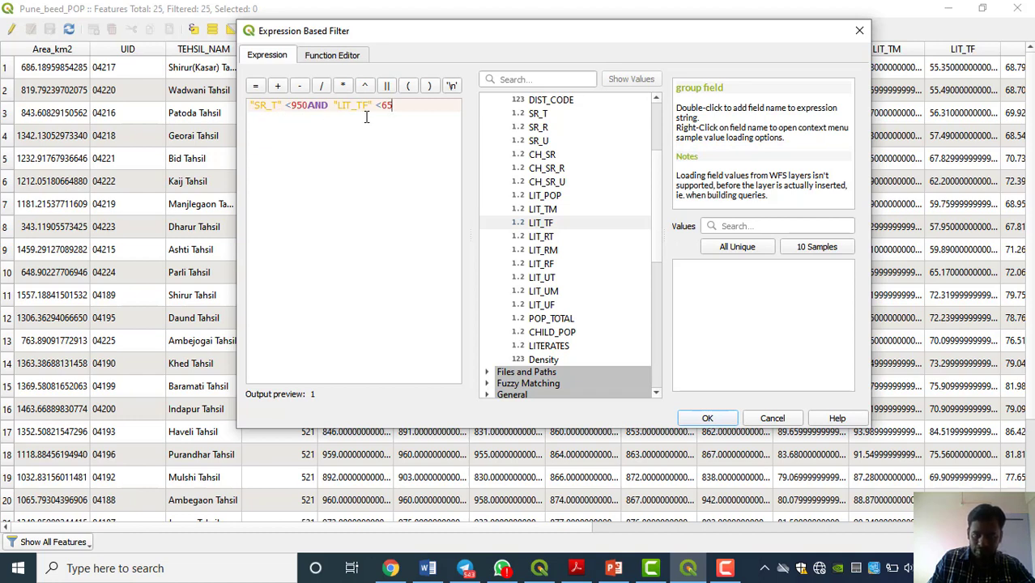
click(687, 423)
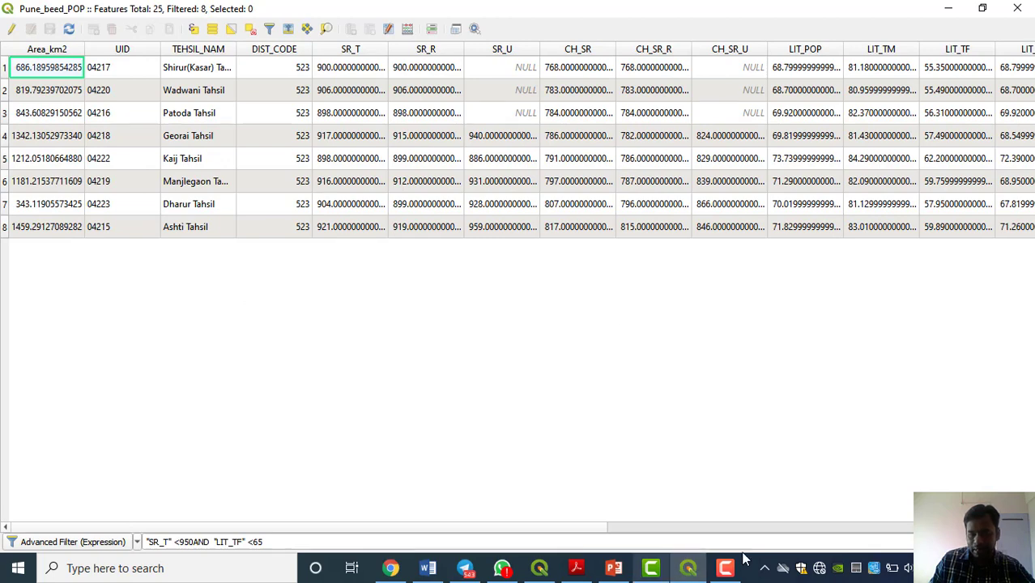
Select all the filtered records, from Shirur(Kasar) Tahsil to Ashti Tahsil, and view them on the map
click(539, 568)
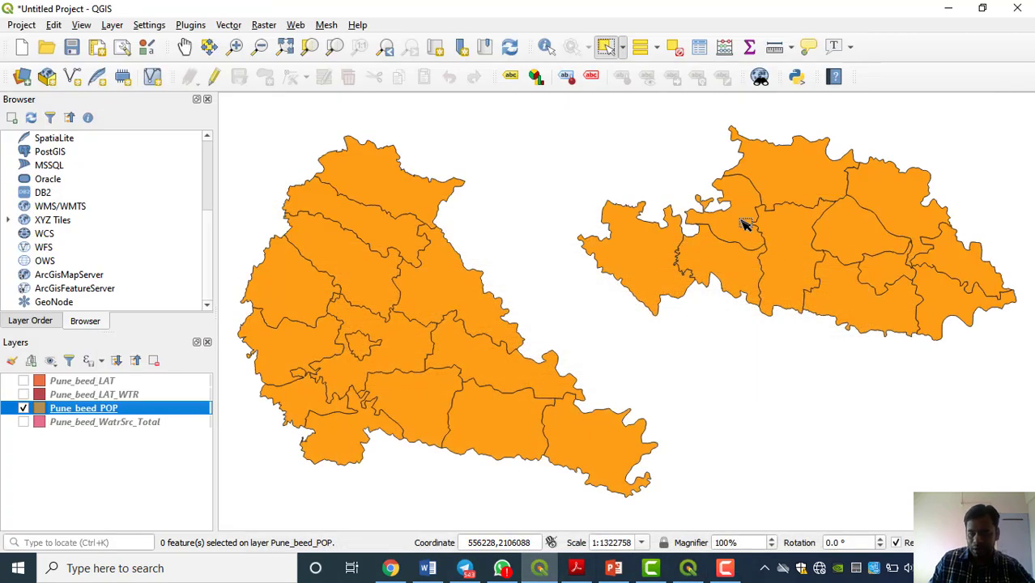
click(687, 568)
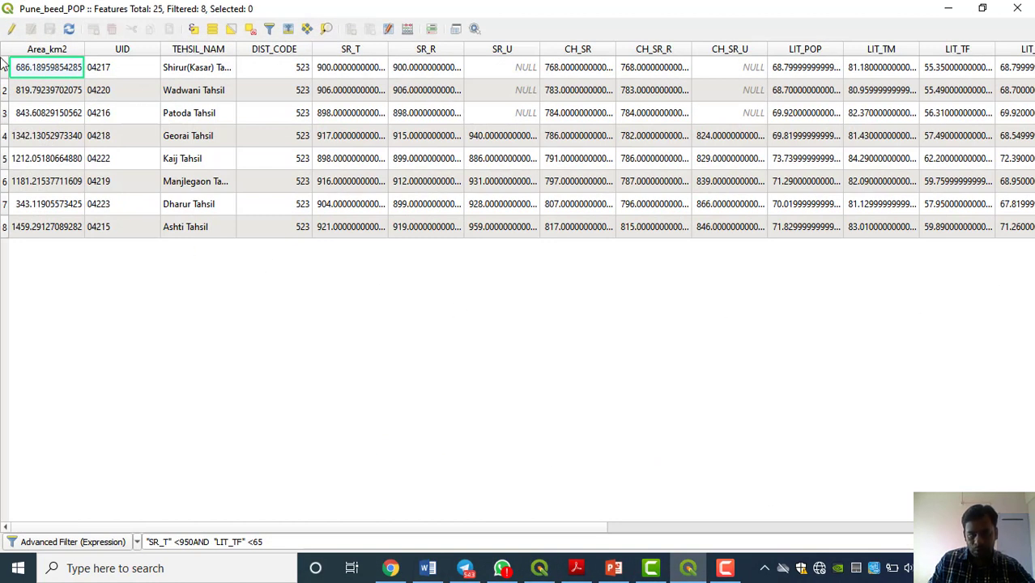
drag(4, 68, 5, 235)
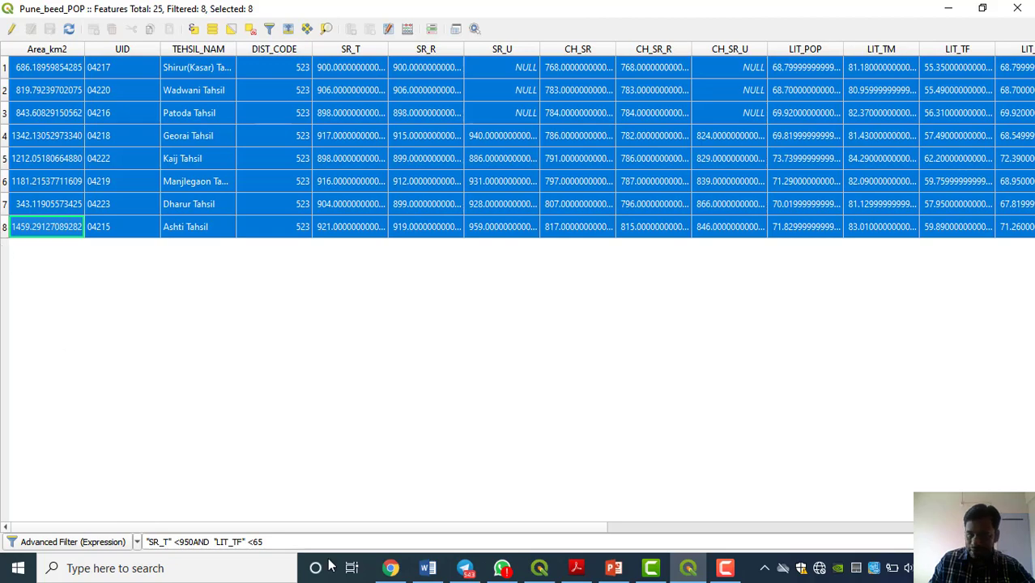
click(687, 568)
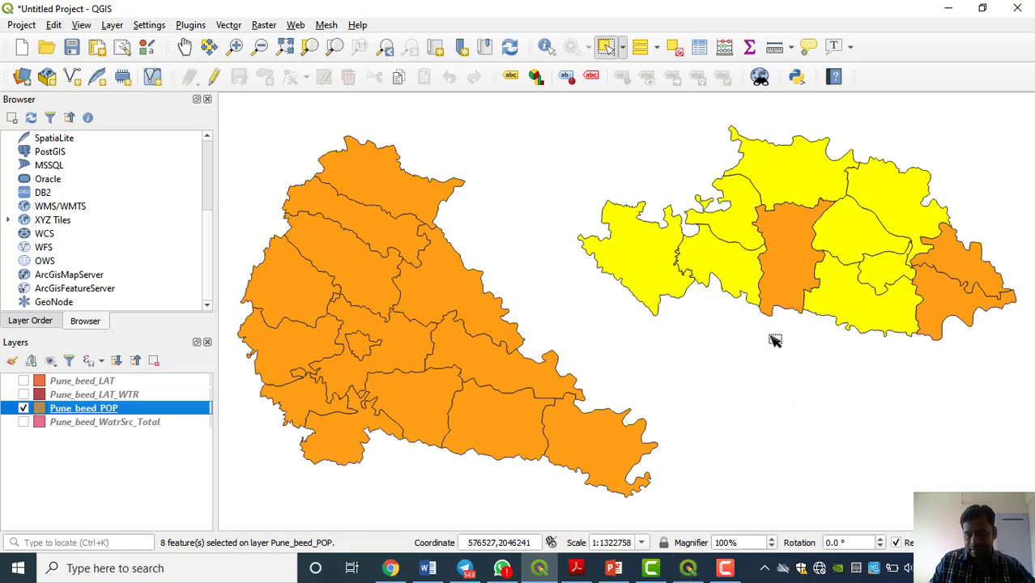
Replace the selection with the records from Shirur(Kasar) Tahsil to Dharur Tahsil and compare the result on the map
click(685, 569)
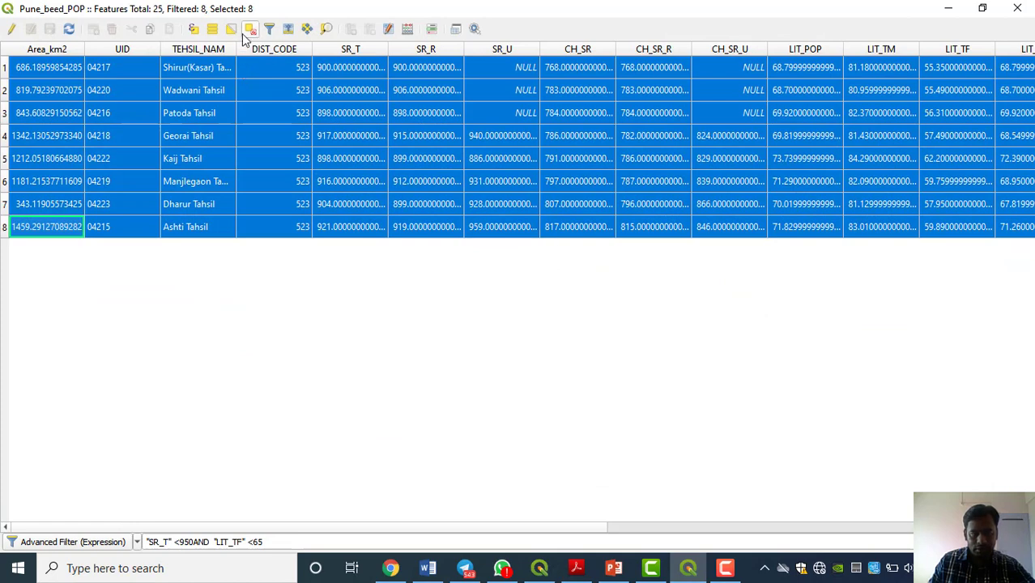
click(251, 30)
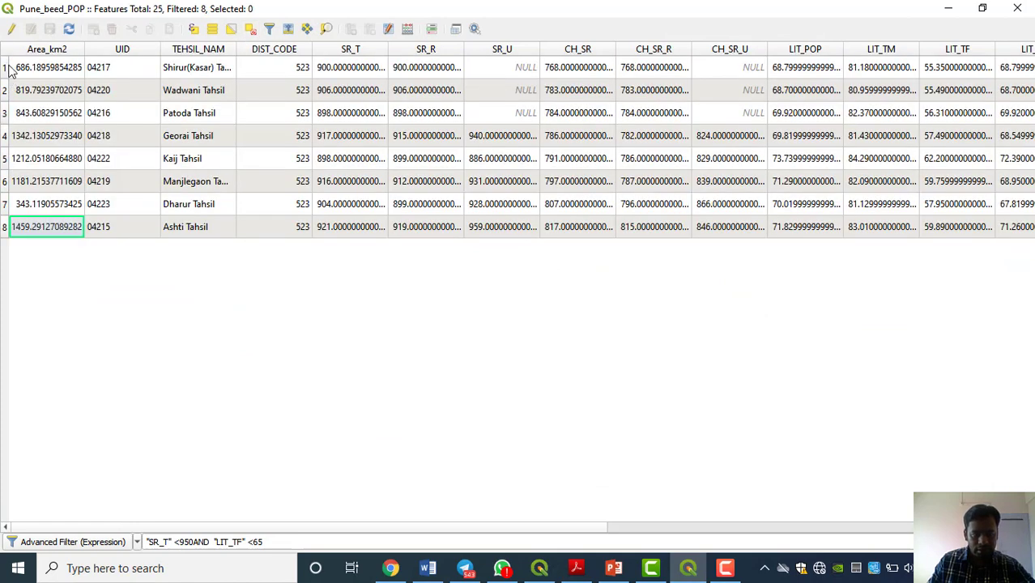
drag(7, 68, 6, 204)
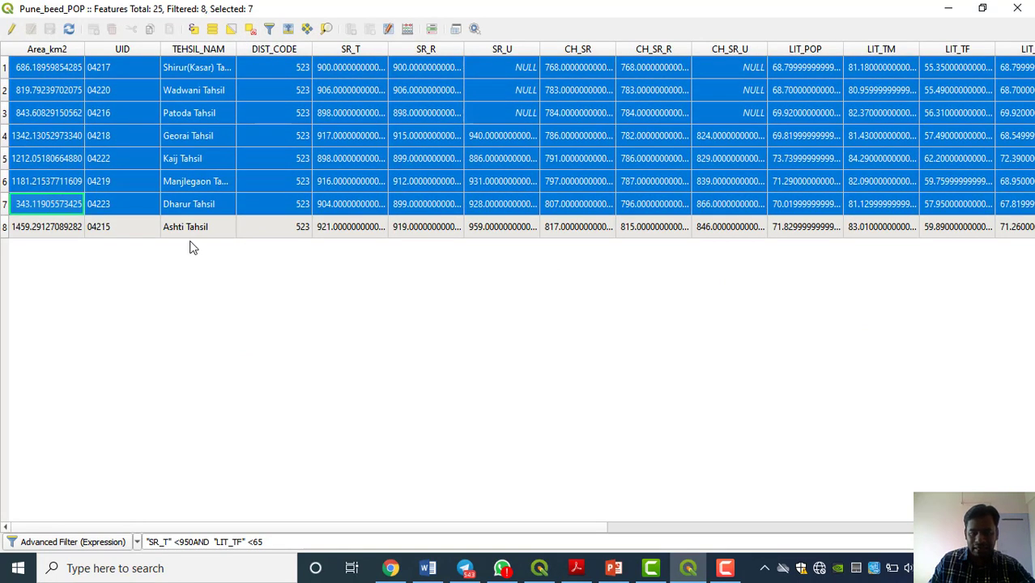
click(688, 568)
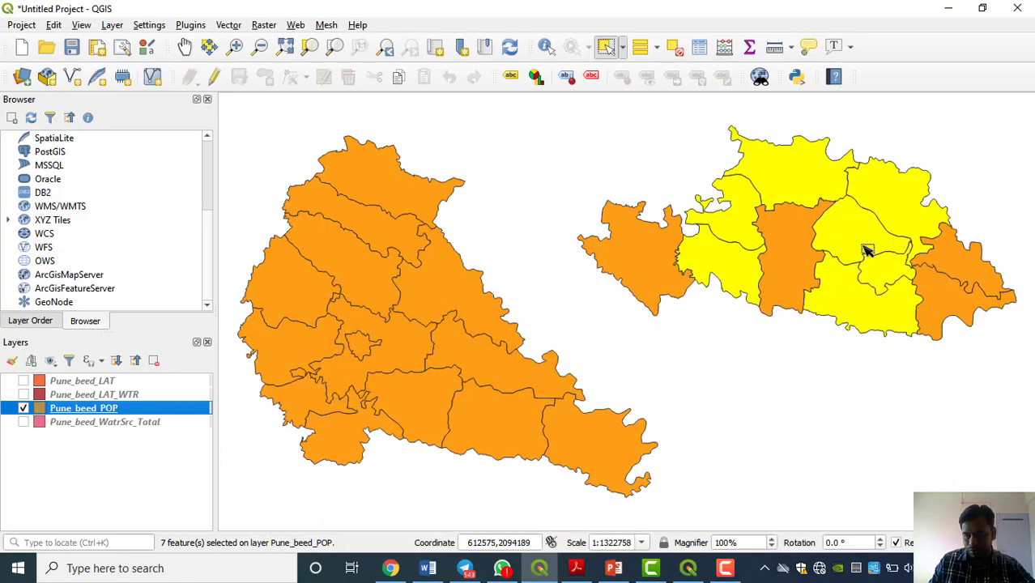
click(688, 569)
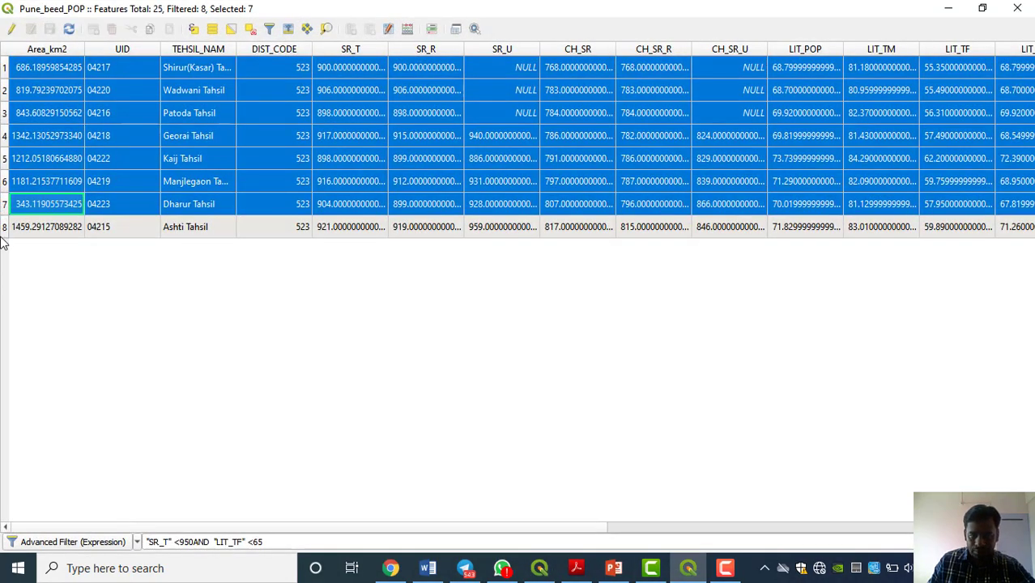
click(691, 570)
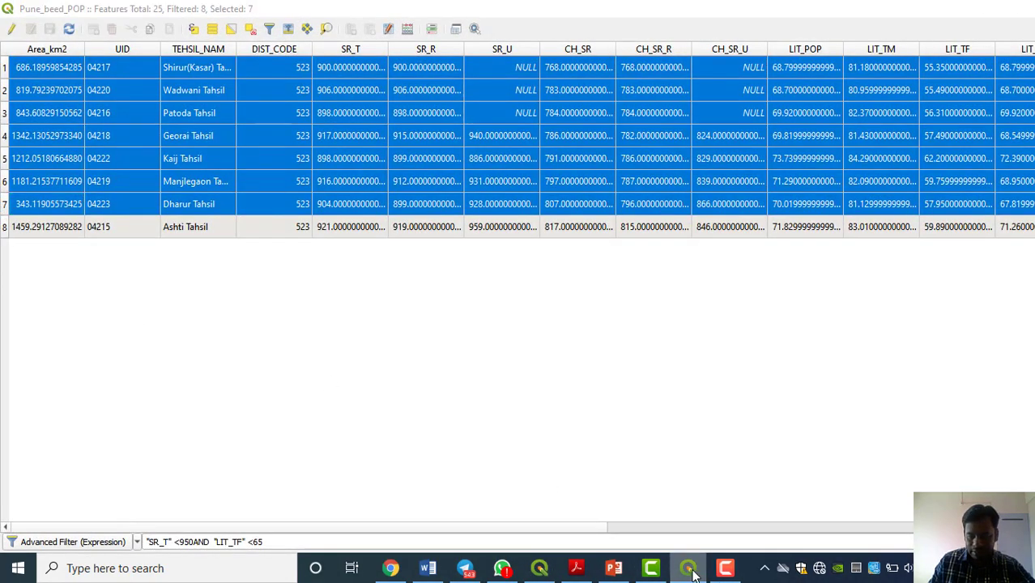
click(690, 570)
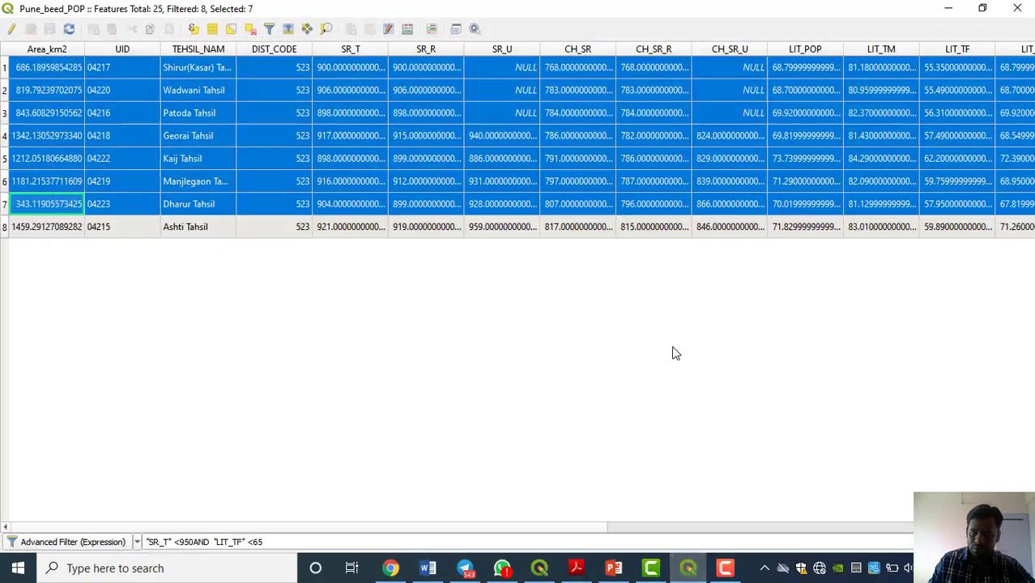
Select all the filtered records again, from Shirur(Kasar) Tahsil to Ashti Tahsil, and view them on the map
click(6, 227)
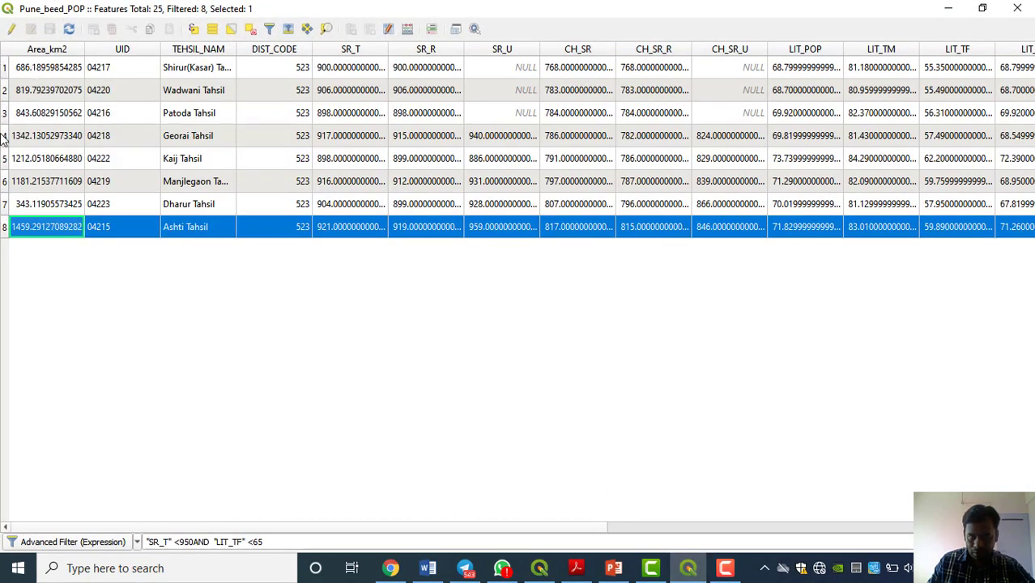
drag(10, 73, 7, 227)
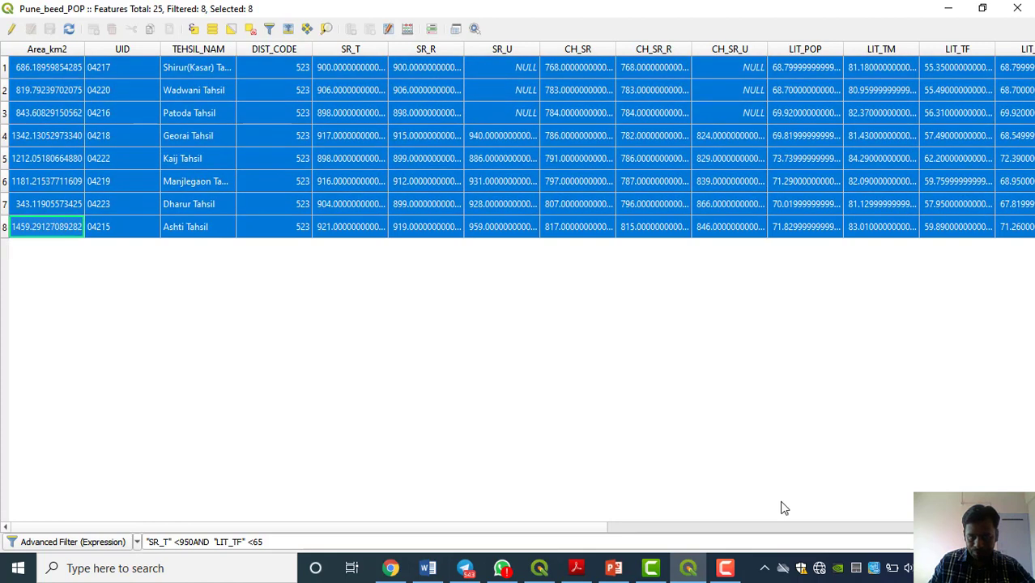
click(692, 566)
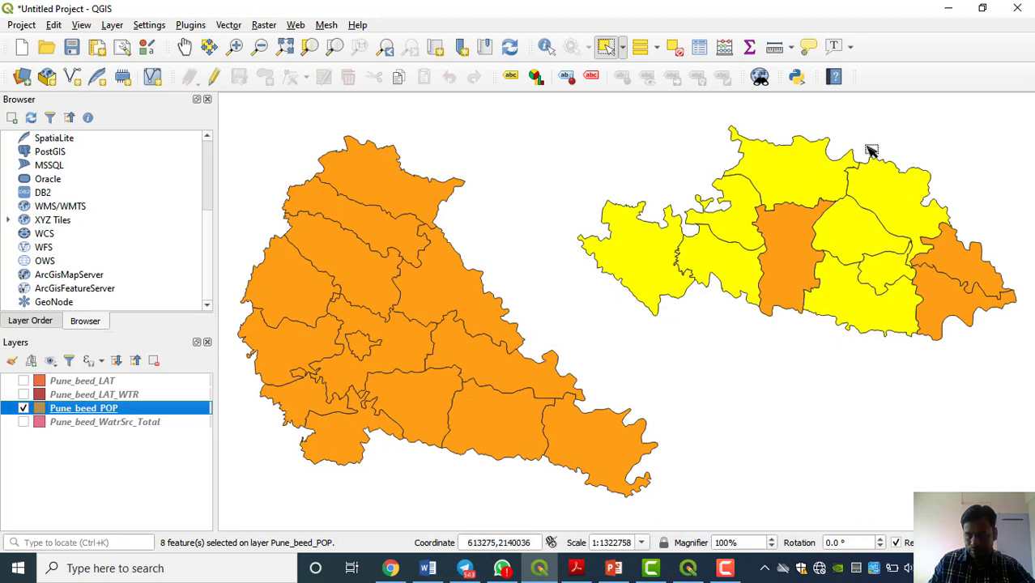
Look at the export options for saving features of the Pune_beed_POP layer, including only the selected ones
right_click(131, 413)
mouse_move(162, 368)
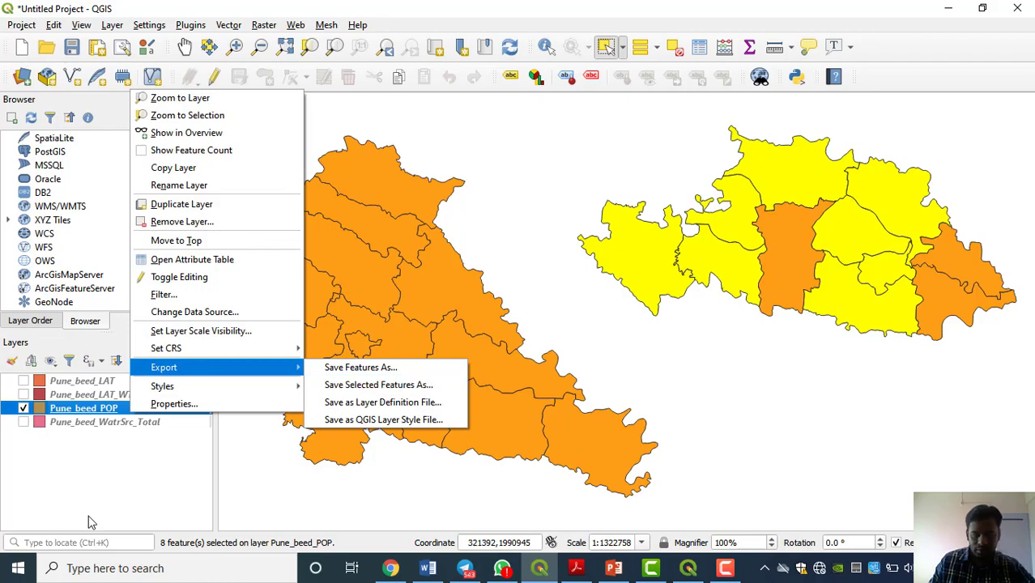
click(143, 492)
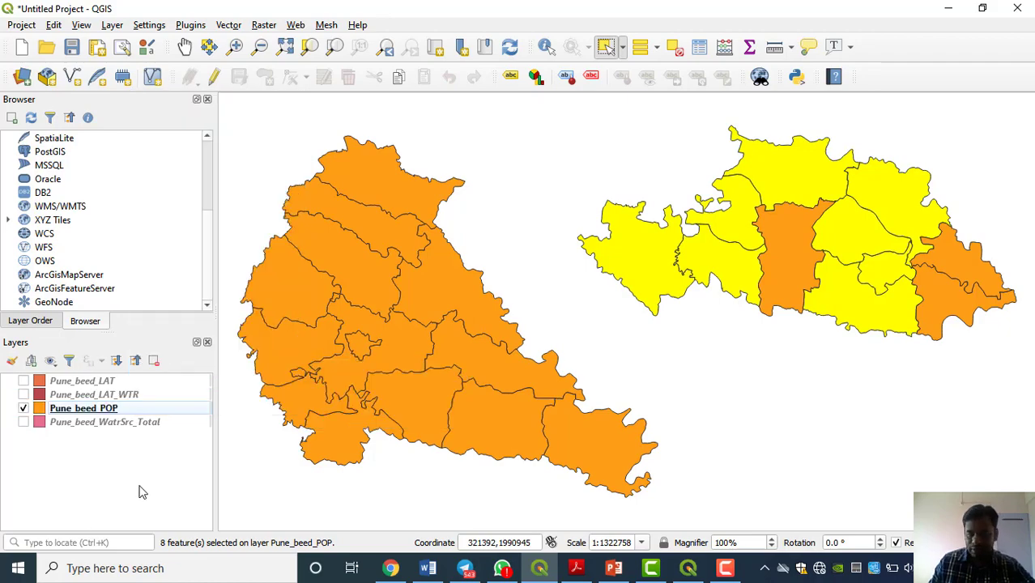
click(613, 568)
click(612, 569)
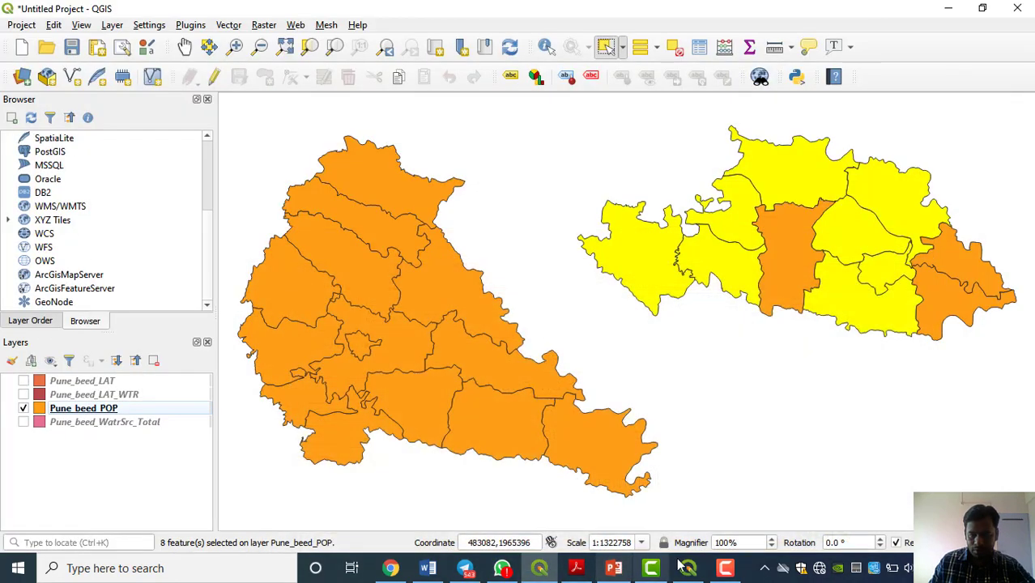
Deselect all records in the Pune_beed_POP attribute table and reset its expression filter to show all features
click(687, 568)
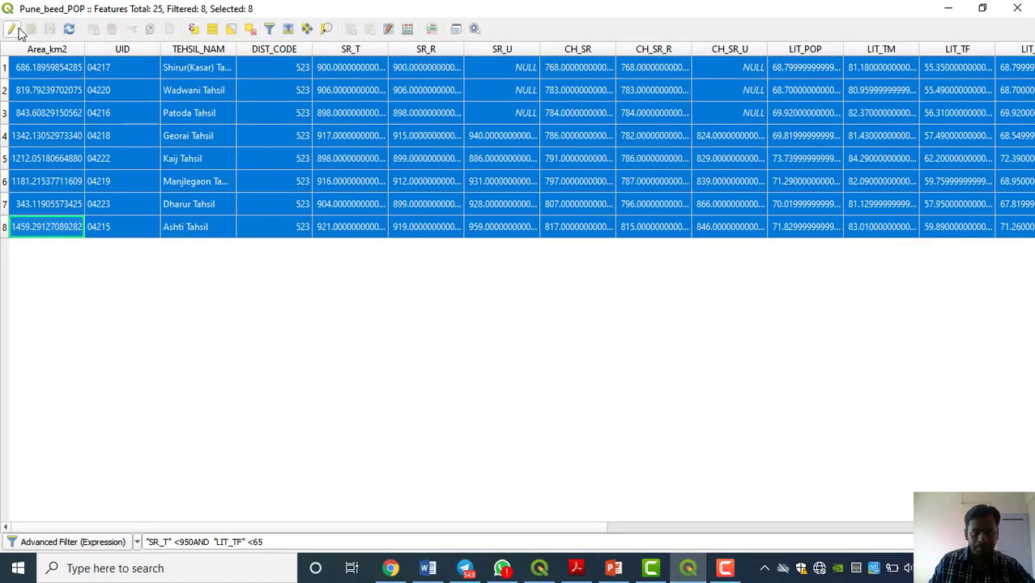
click(251, 29)
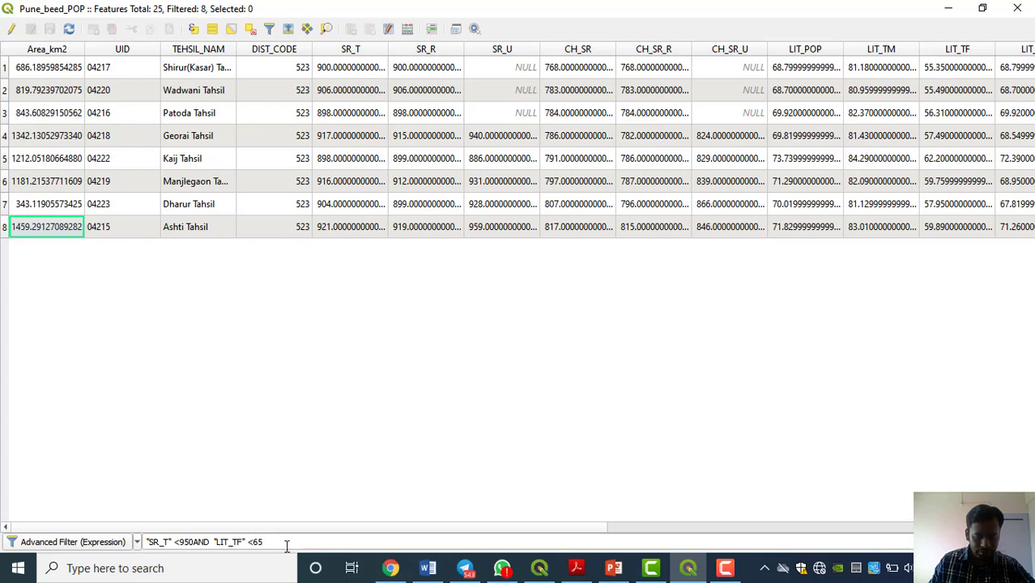
drag(291, 542, 145, 542)
key(BackSpace)
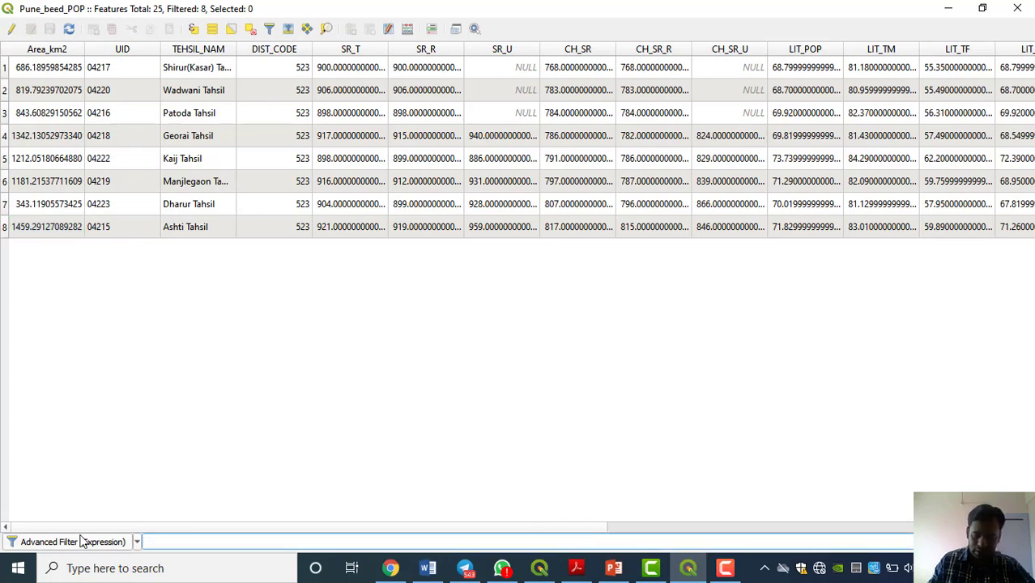
click(137, 544)
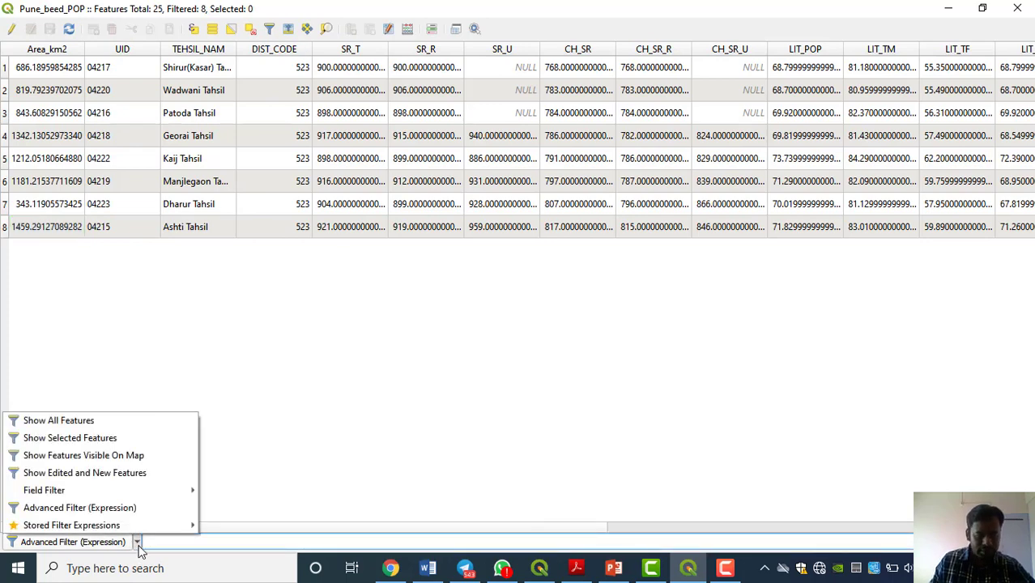
click(97, 422)
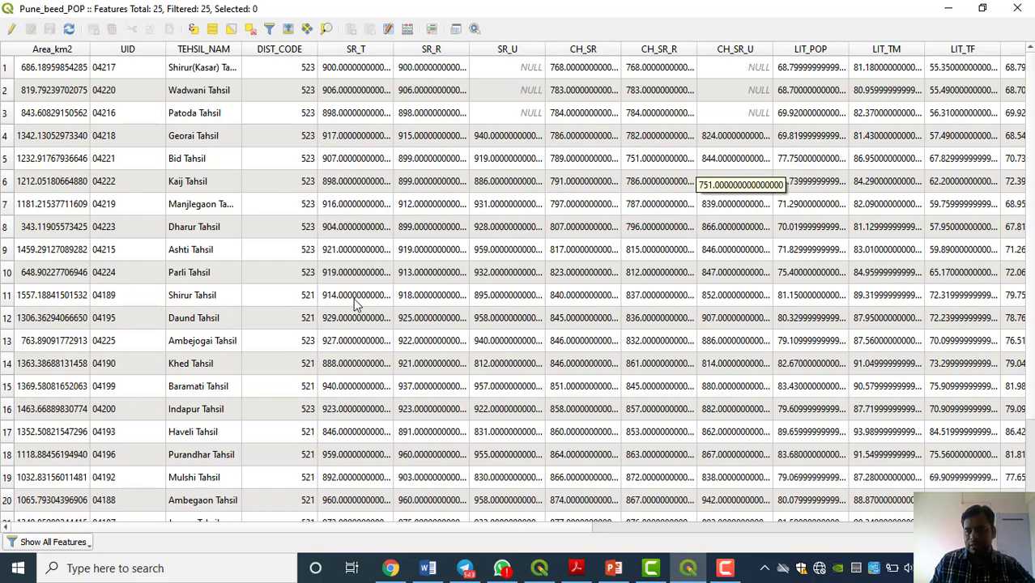
Minimise the attribute table, switch to PowerPoint and present the Homework 2 slide as a slide show
scroll(359, 301, down, 2)
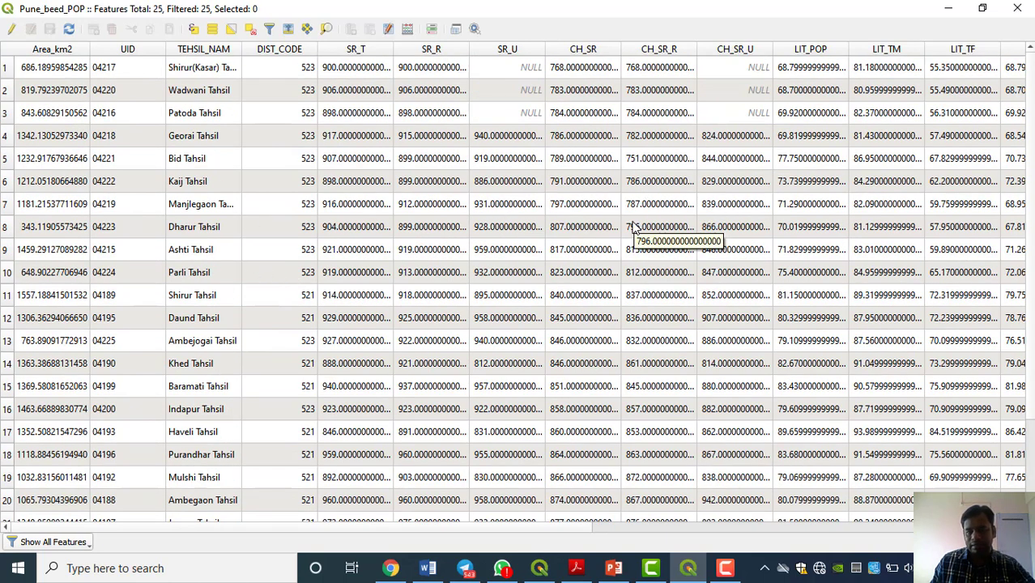
click(948, 8)
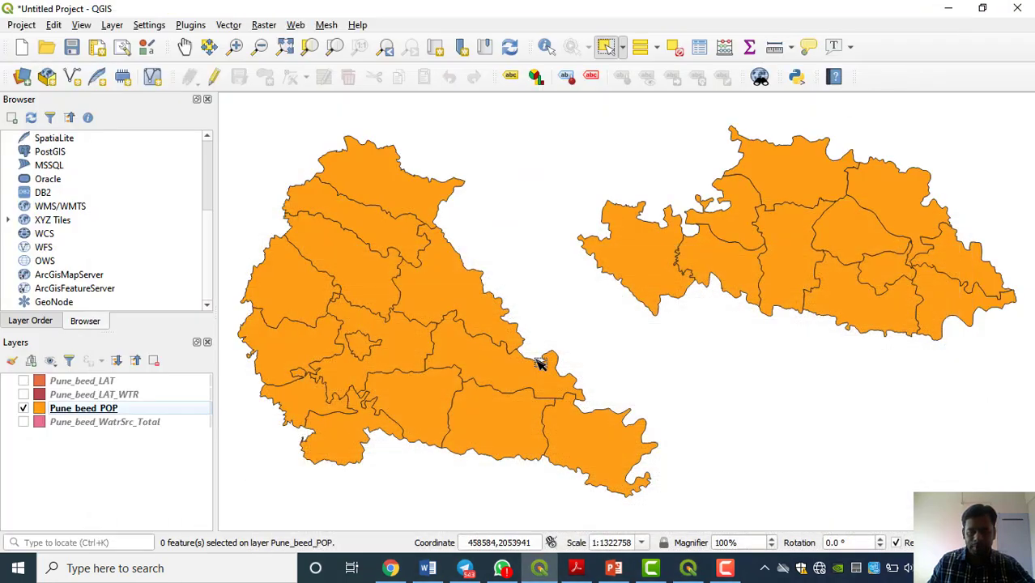
click(613, 568)
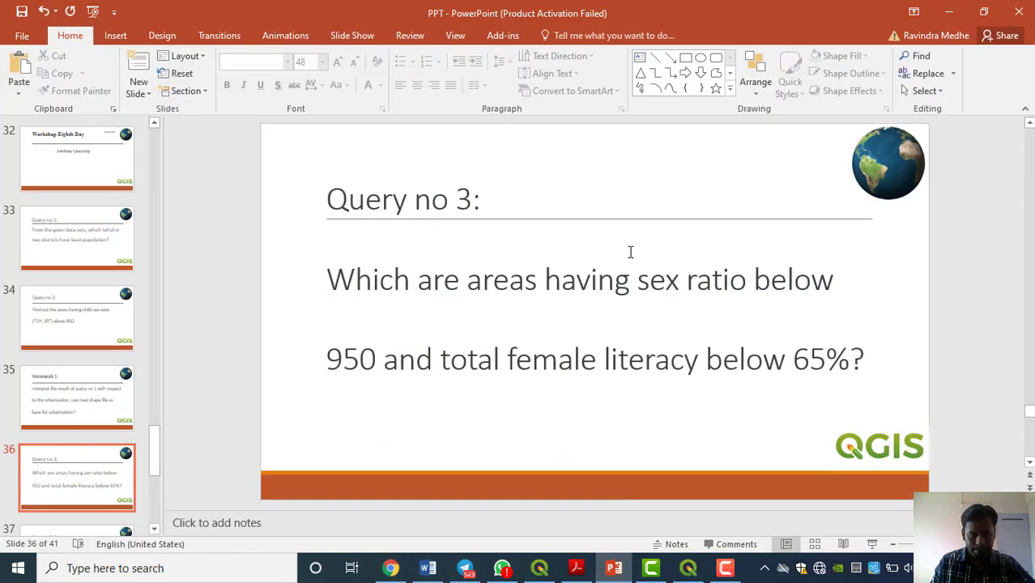
scroll(630, 251, down, 1)
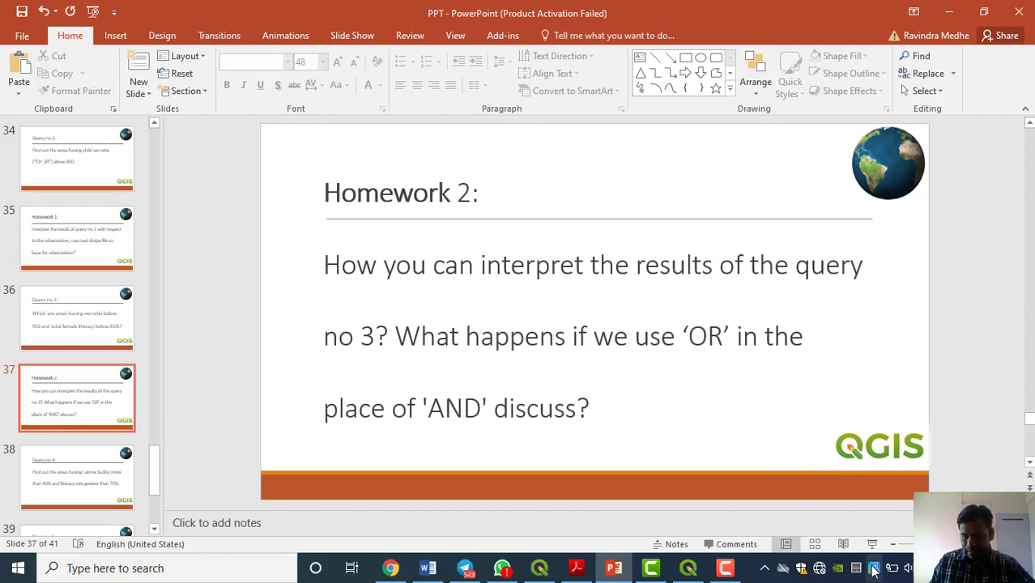
click(872, 544)
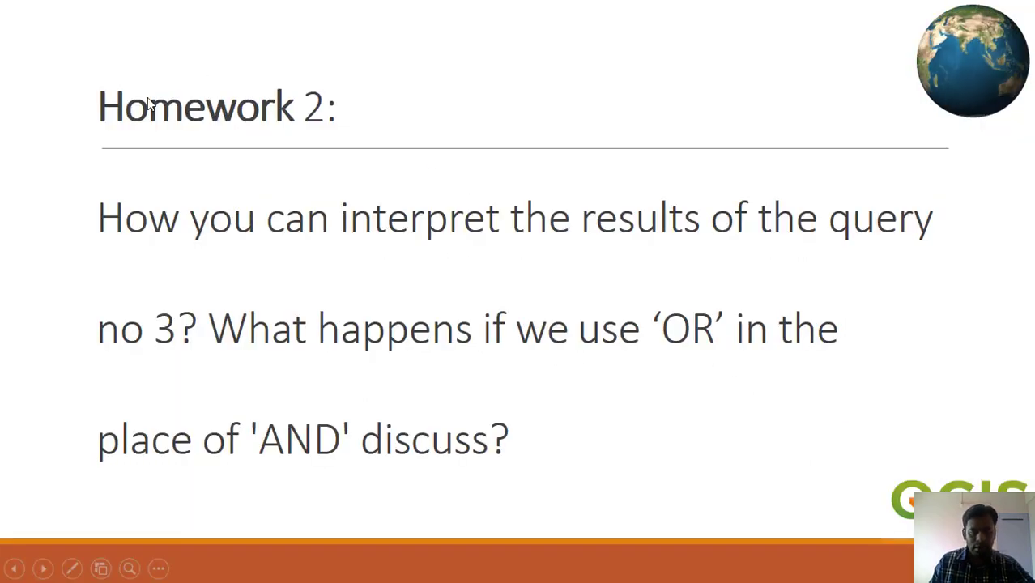
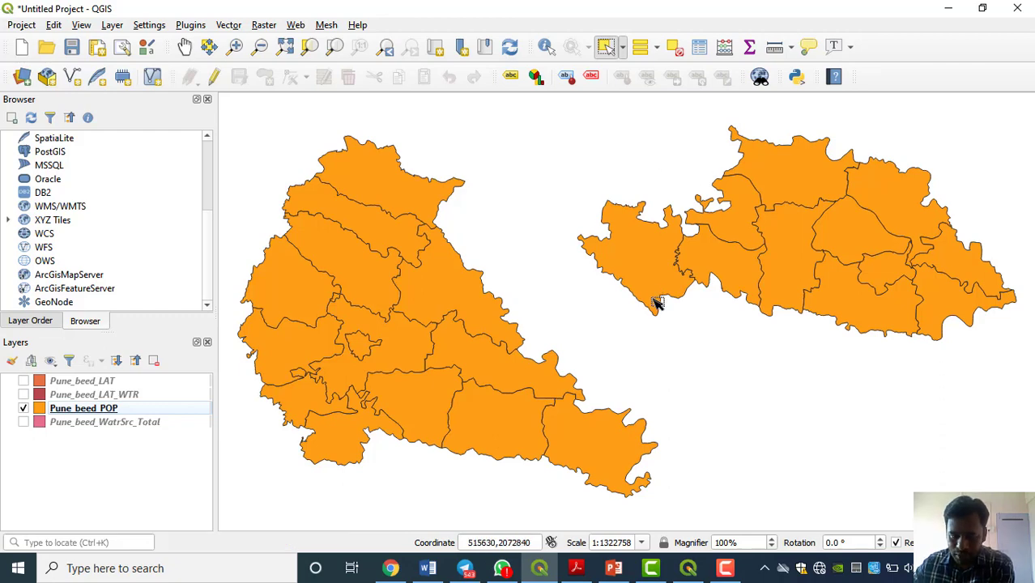
Review Query no 4 in PowerPoint and, back in QGIS, turn on the Pune_beed_LAT layer and open its attribute table
click(613, 570)
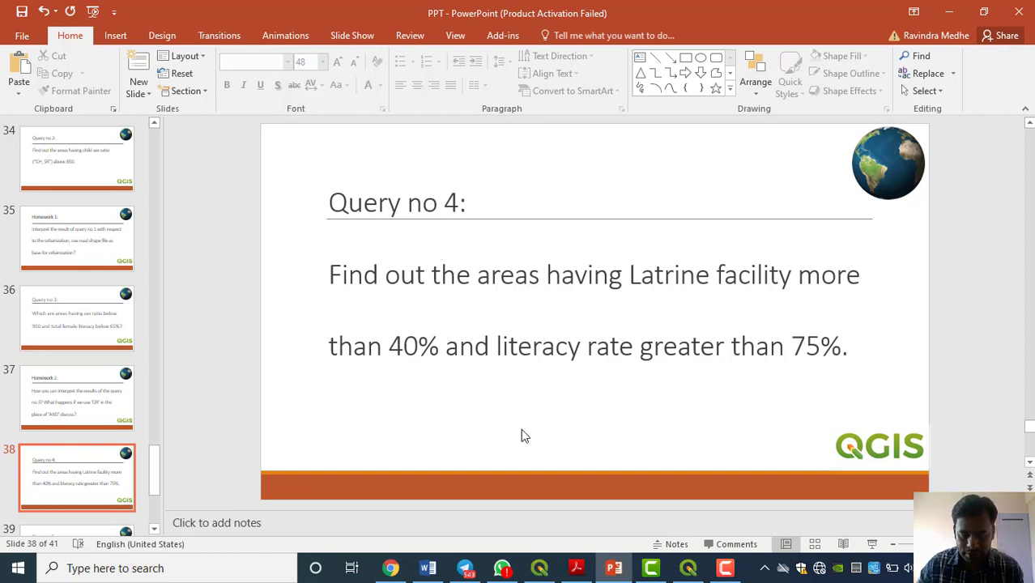
click(539, 568)
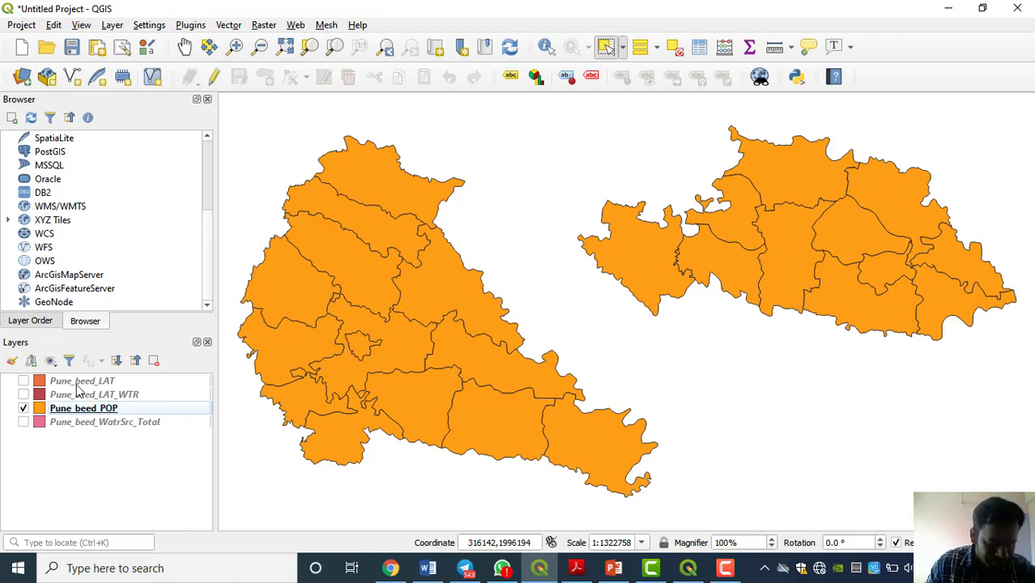
click(23, 381)
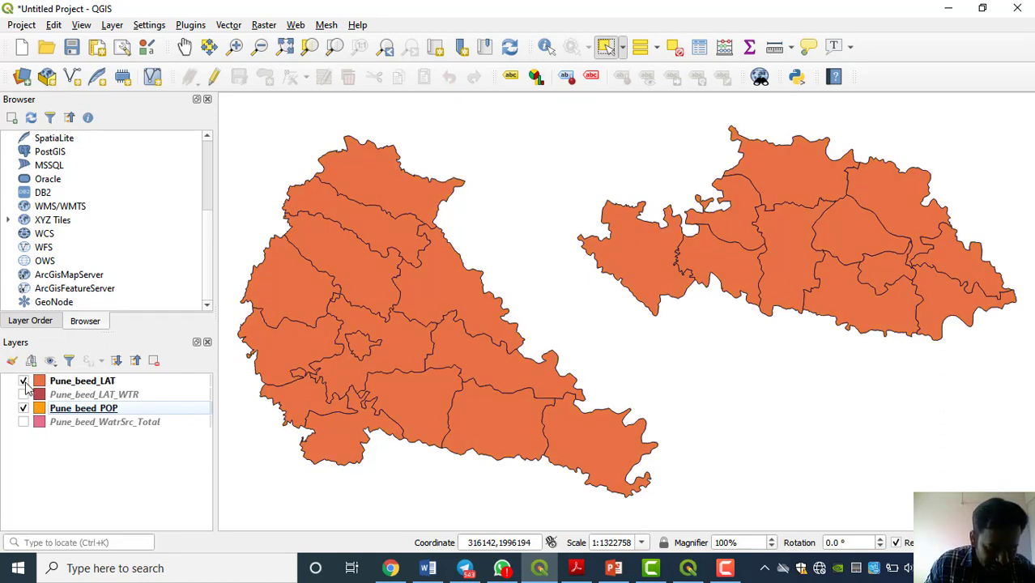
right_click(97, 386)
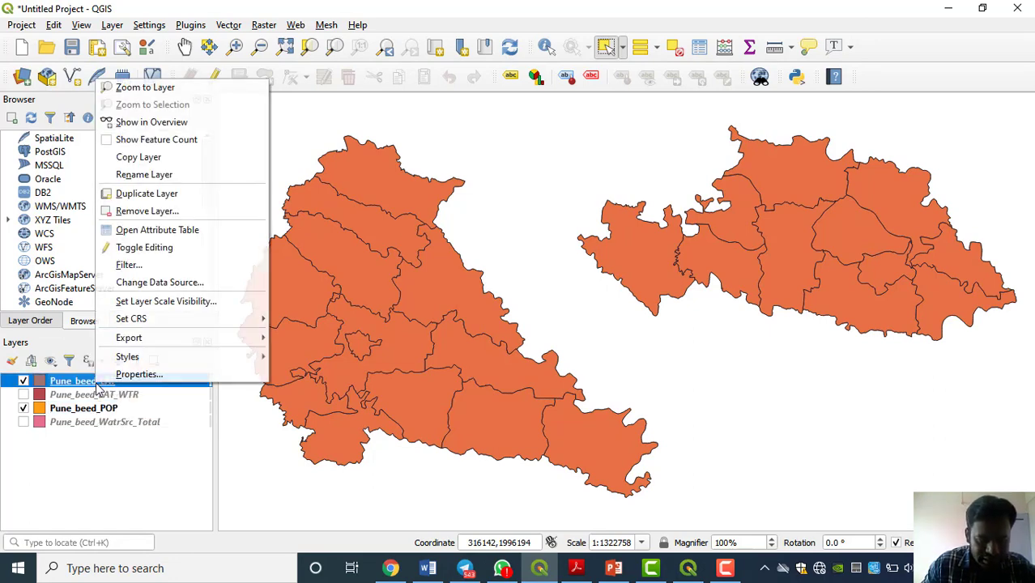
click(157, 231)
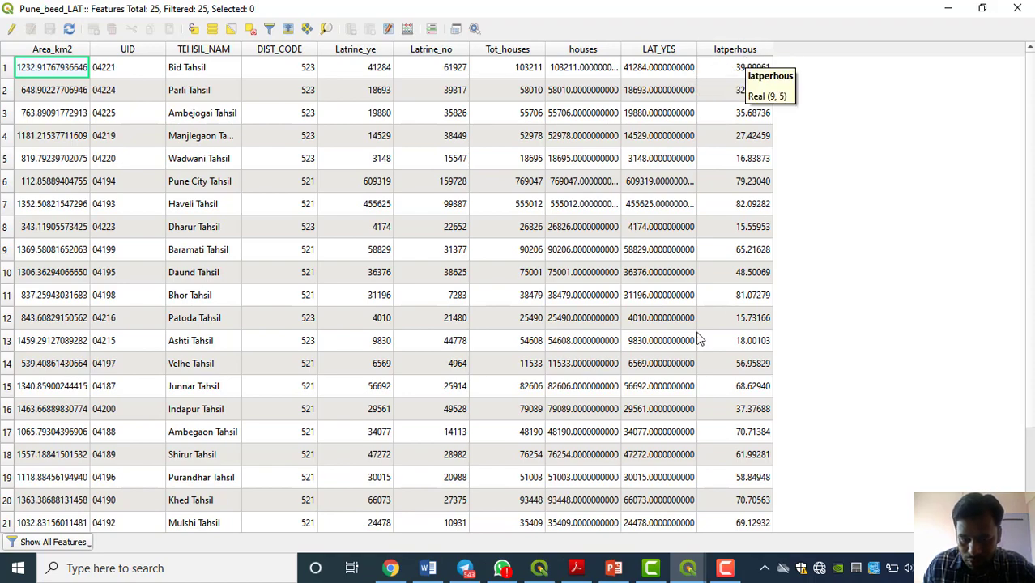
Compare the Pune_beed_LAT attribute fields, including latperhous, with the latrine and literacy conditions of Query no 4 in PowerPoint
click(614, 569)
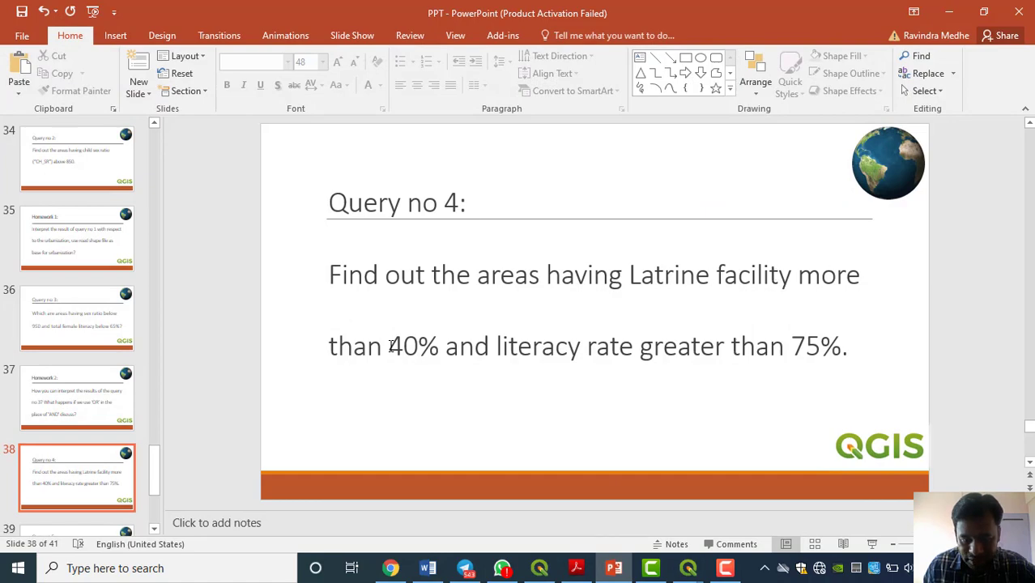
click(689, 569)
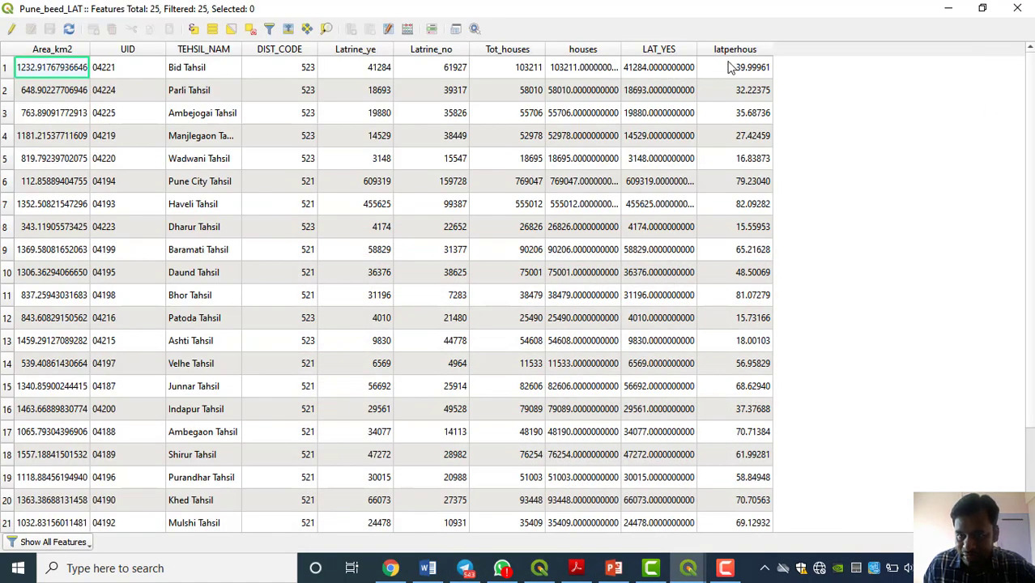
click(614, 569)
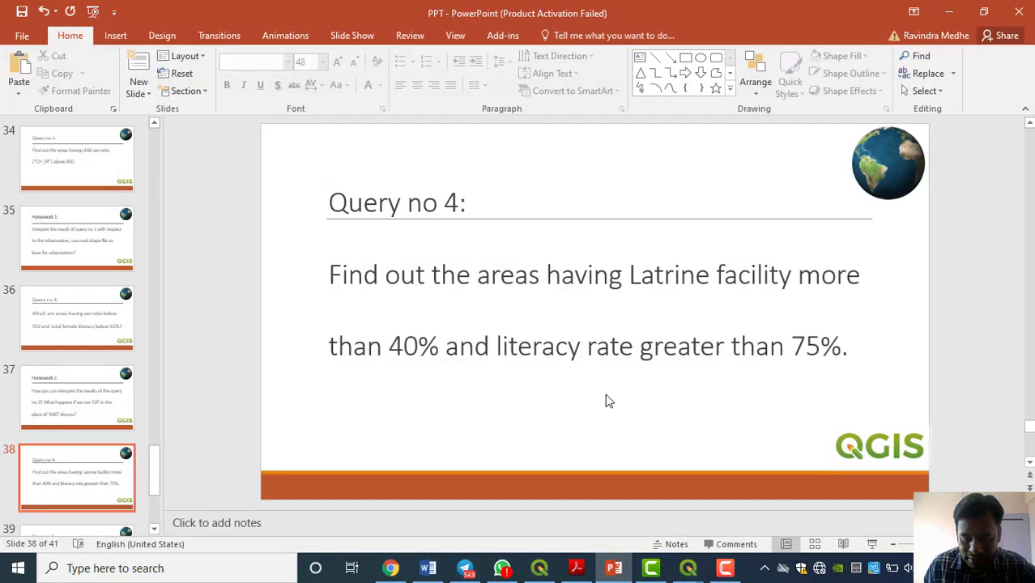
click(688, 569)
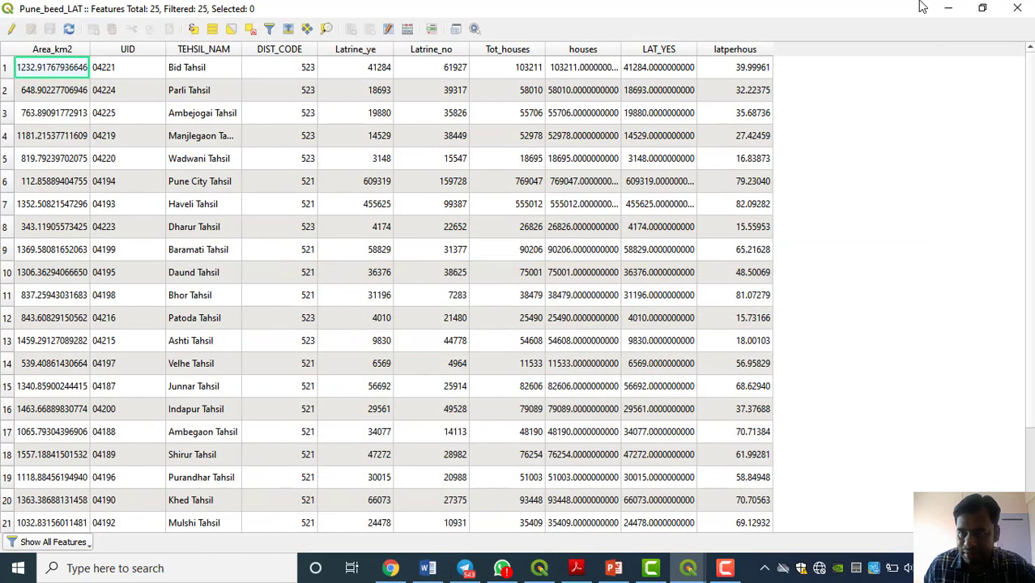
Minimise the attribute table and move the Pune_beed_POP layer directly below Pune_beed_LAT in the layer order
click(947, 8)
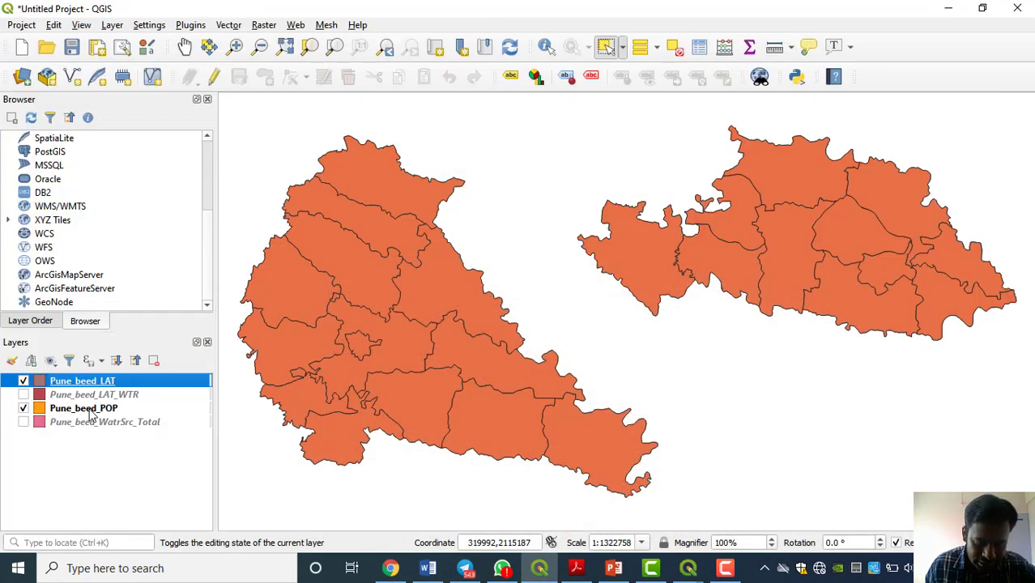
click(92, 410)
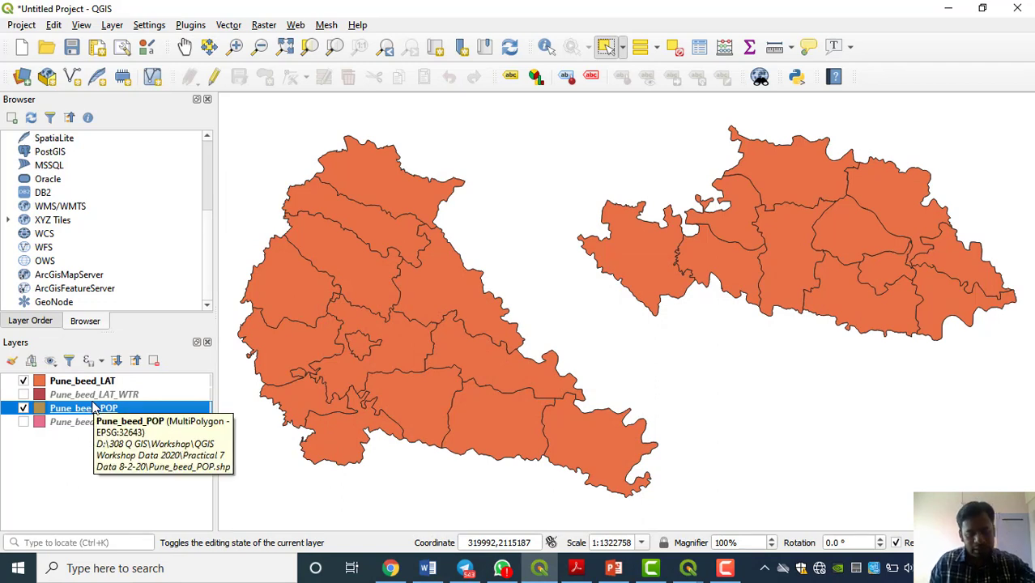
drag(90, 409, 89, 390)
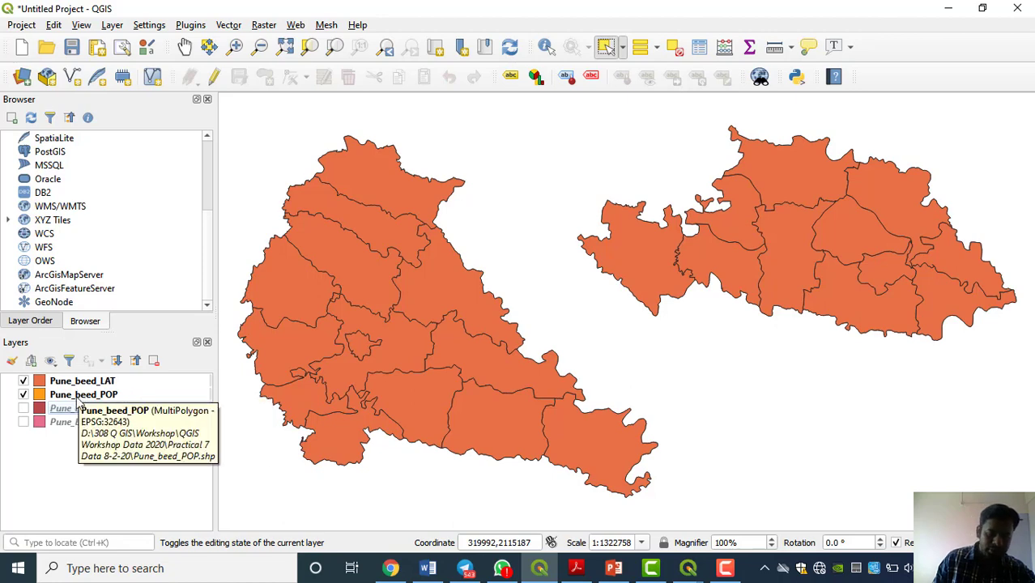
Examine the literacy and population fields in the Pune_beed_POP attribute table and close the table
right_click(79, 397)
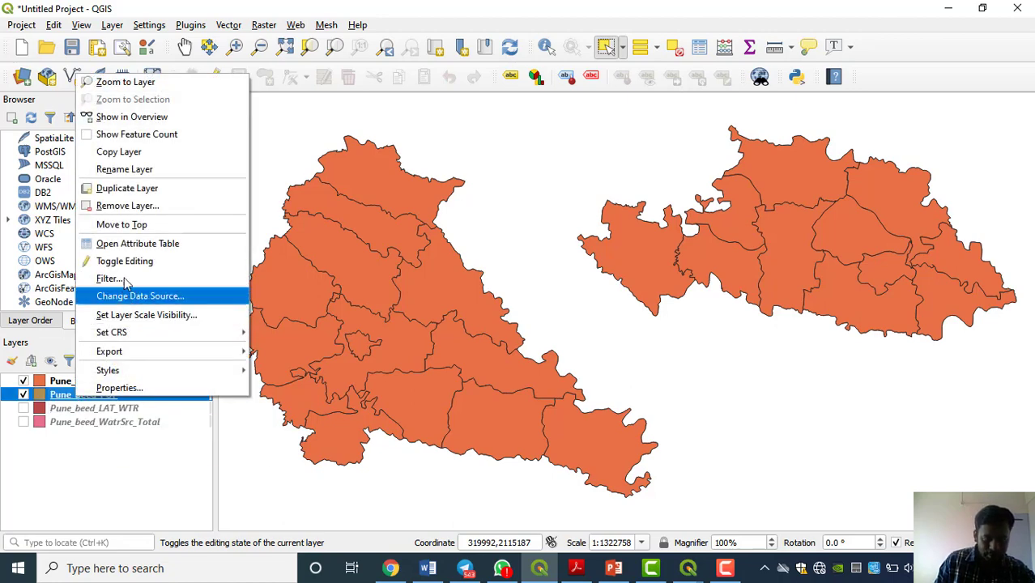
click(120, 244)
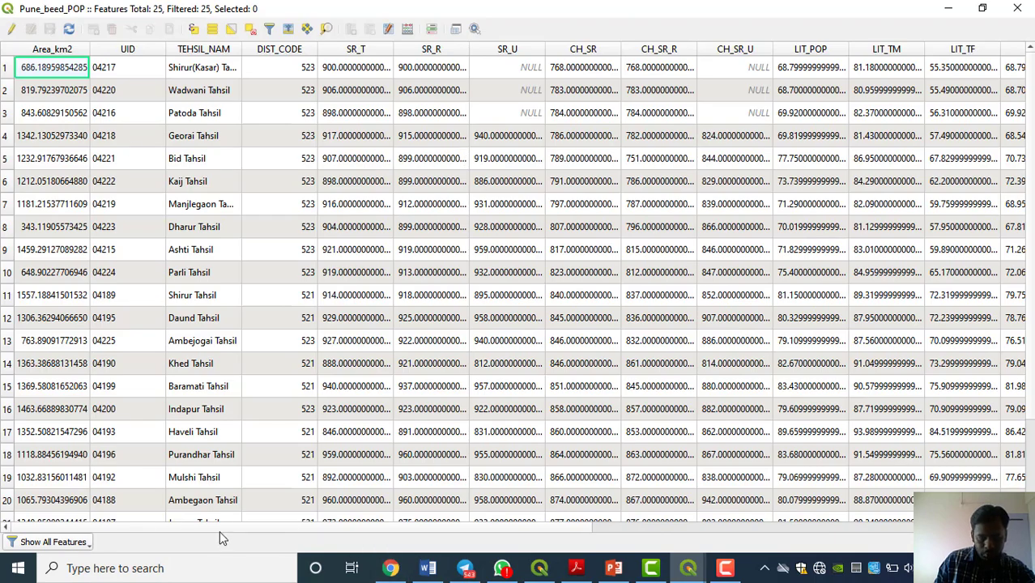
drag(219, 528, 720, 518)
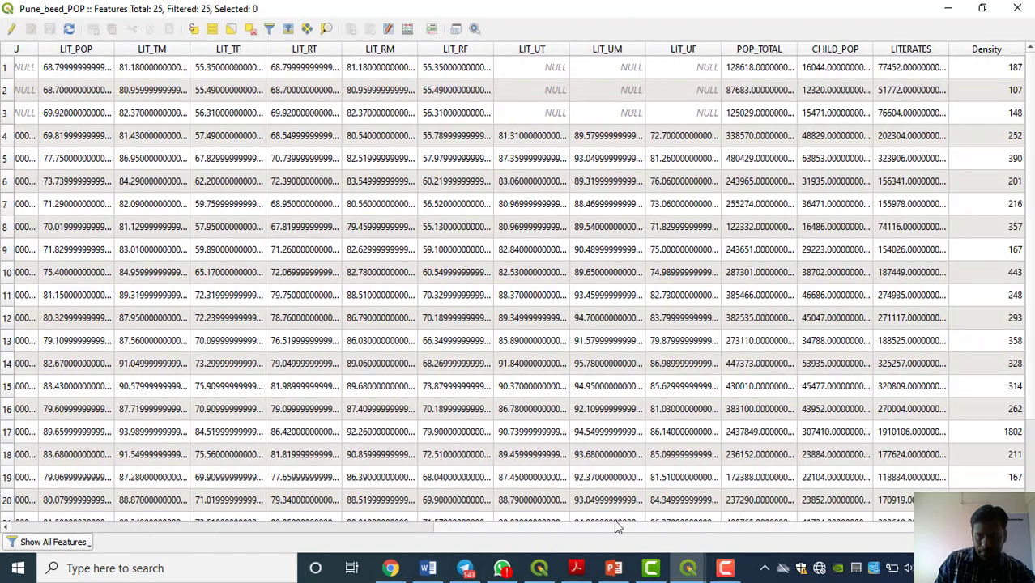
drag(617, 527, 19, 486)
click(1022, 7)
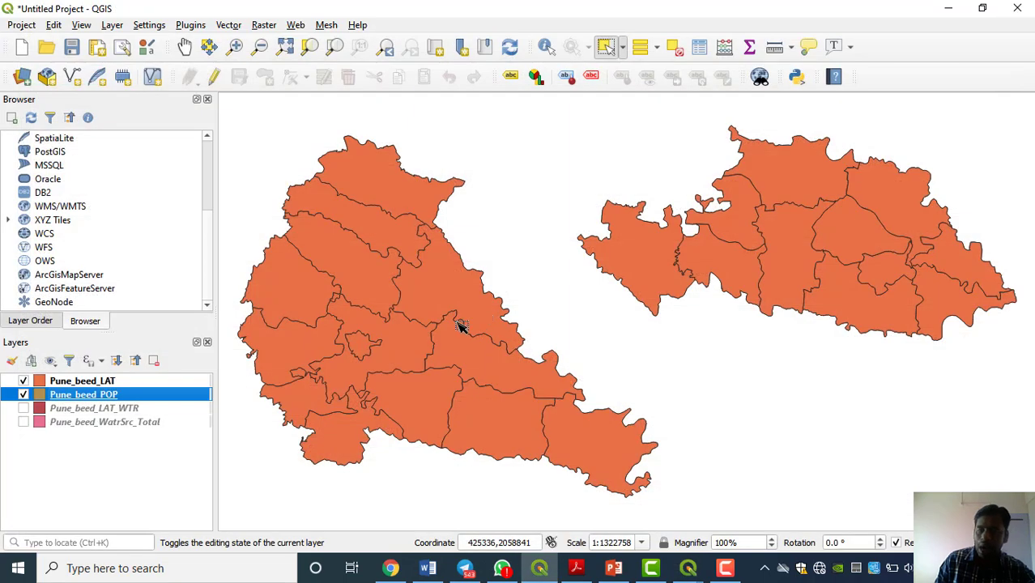
Open the join settings of the Pune_beed_POP layer and start a new vector join
click(148, 457)
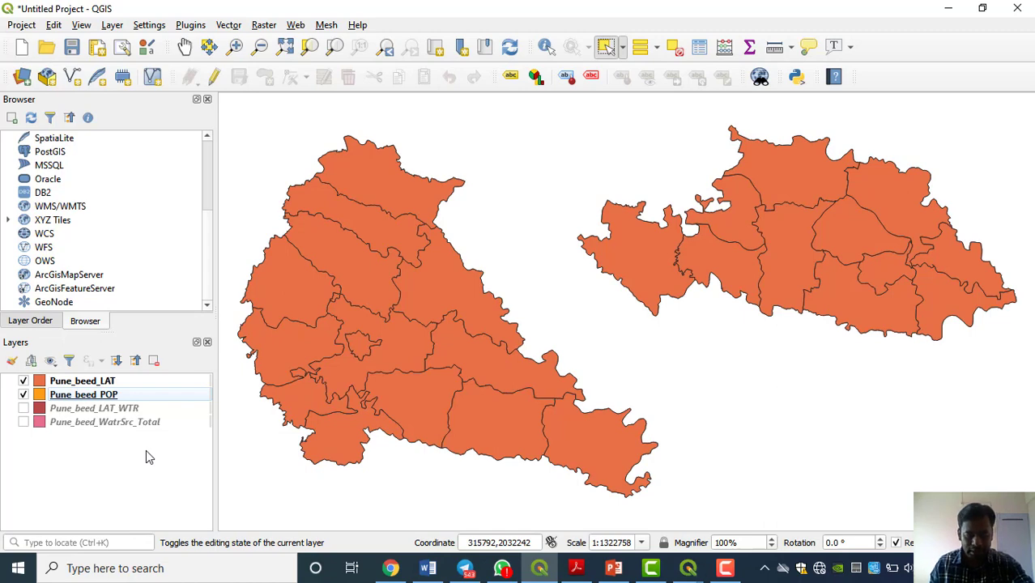
right_click(89, 395)
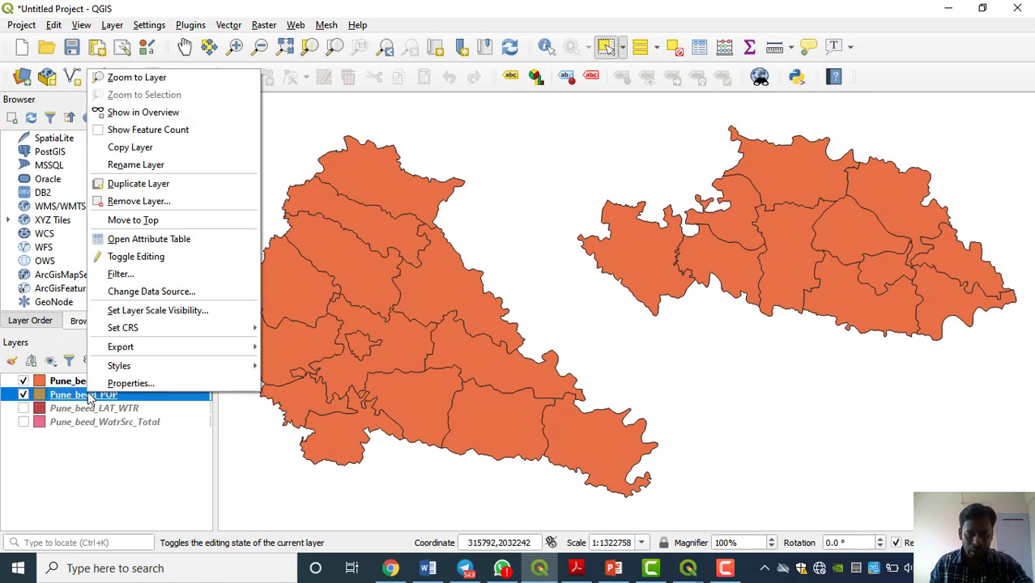
click(143, 446)
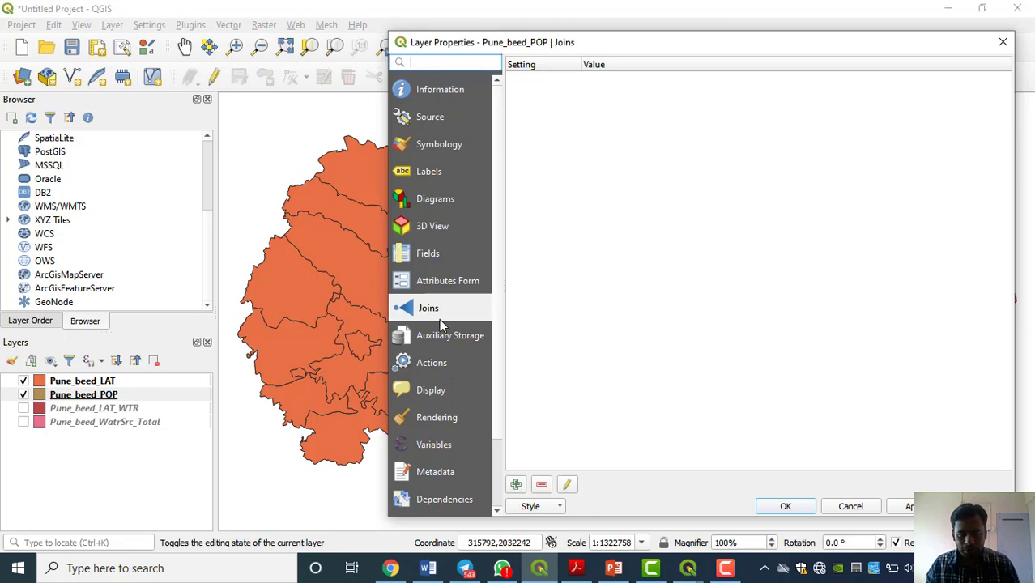
click(515, 485)
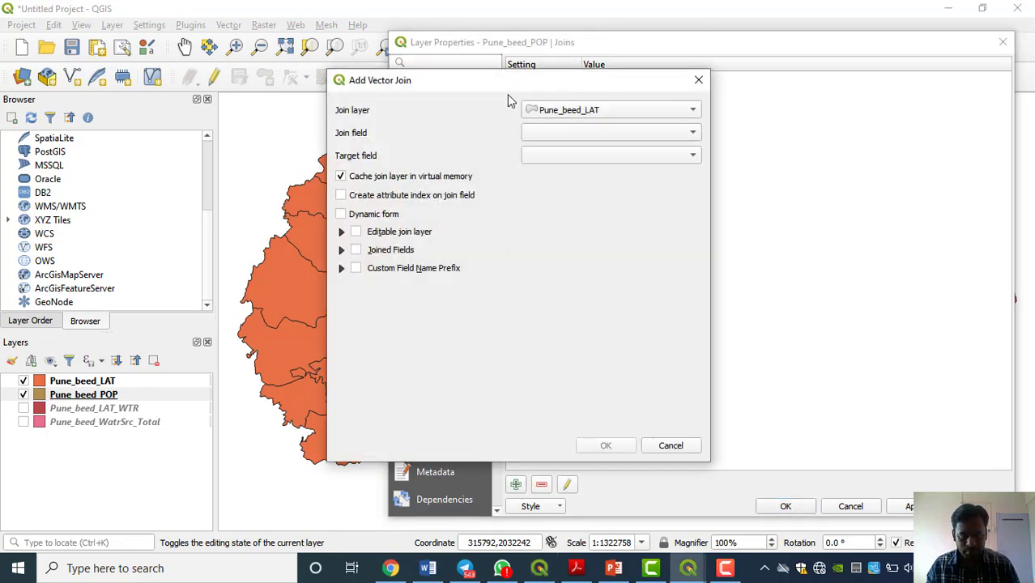
drag(584, 87, 717, 61)
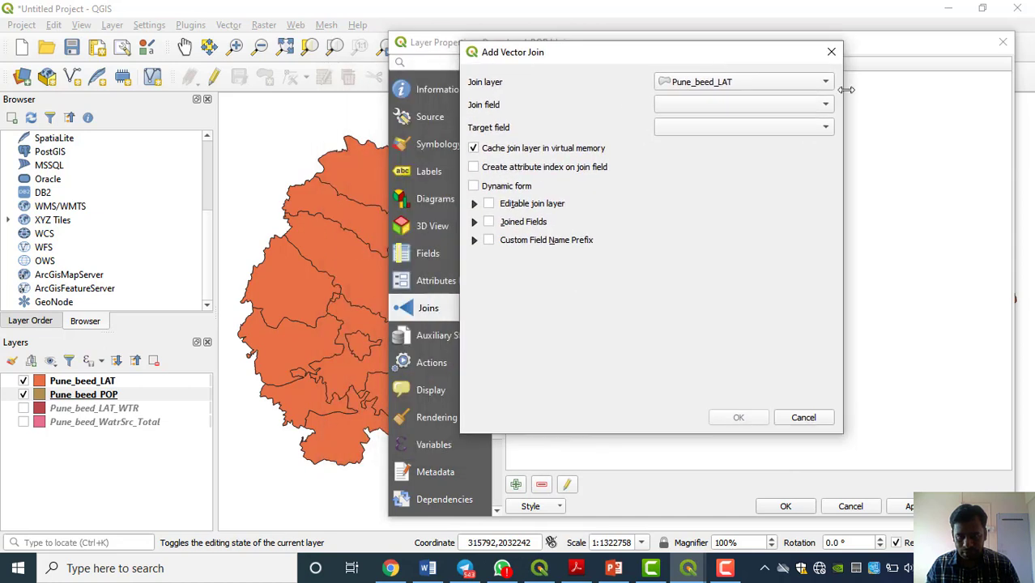
Review the available join layers and choose Pune_beed_LAT as the join layer
click(824, 89)
click(823, 86)
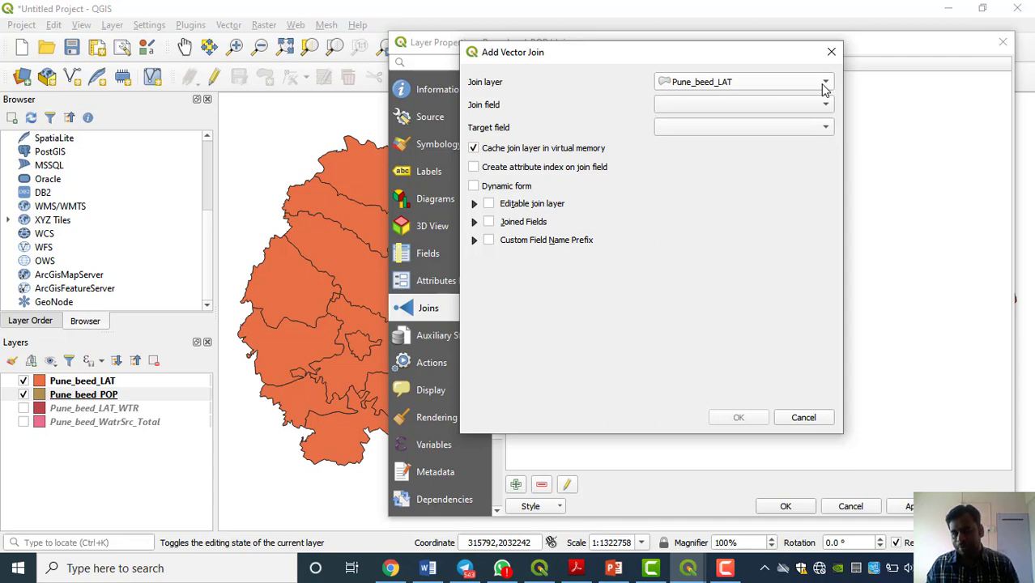
click(824, 86)
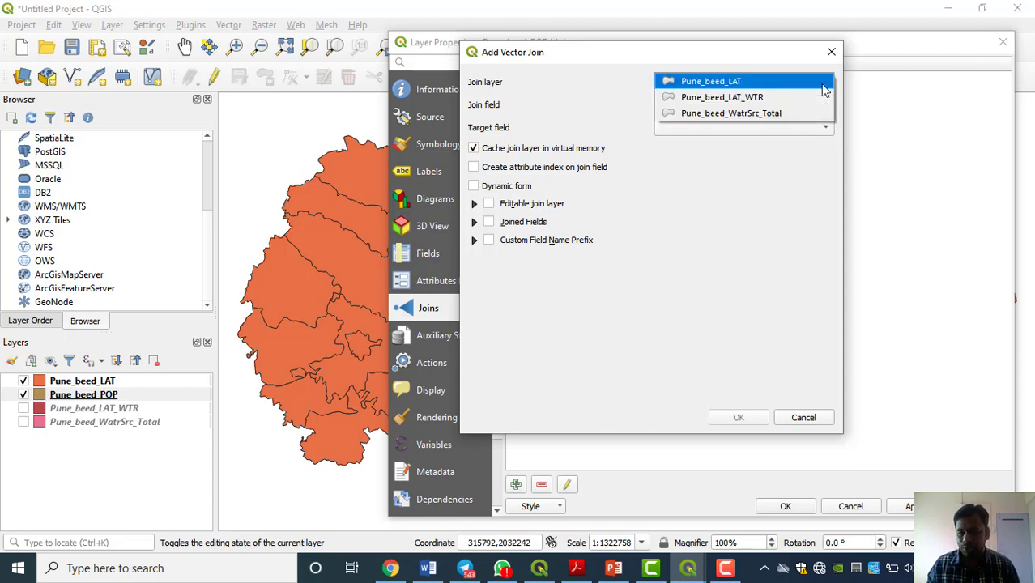
click(825, 86)
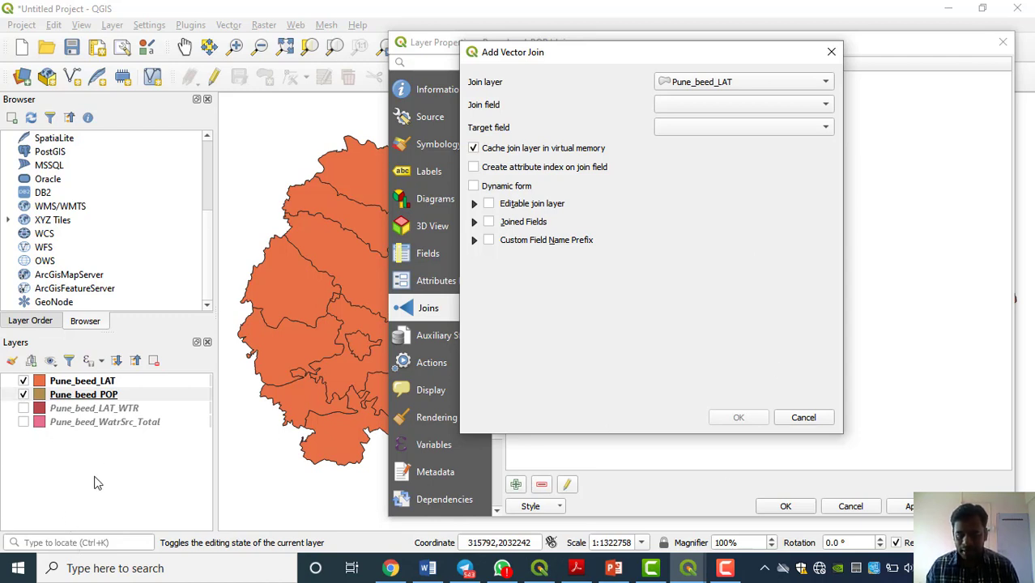
click(826, 83)
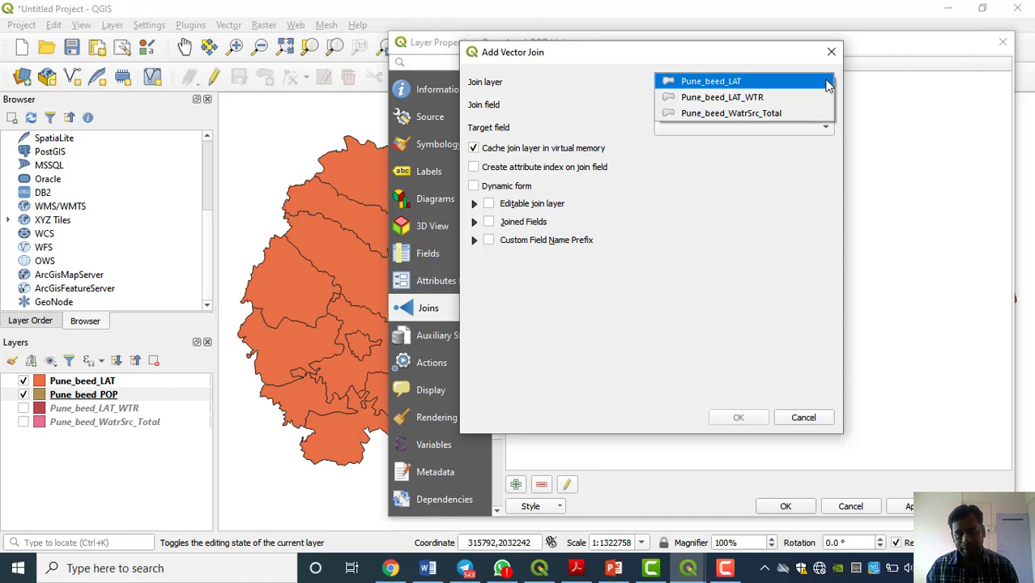
click(826, 82)
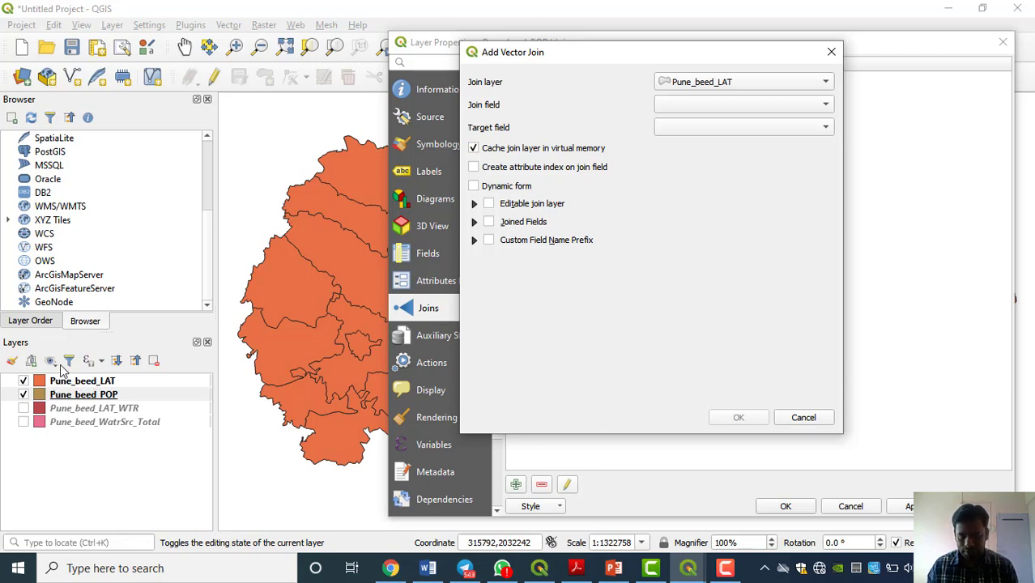
click(817, 83)
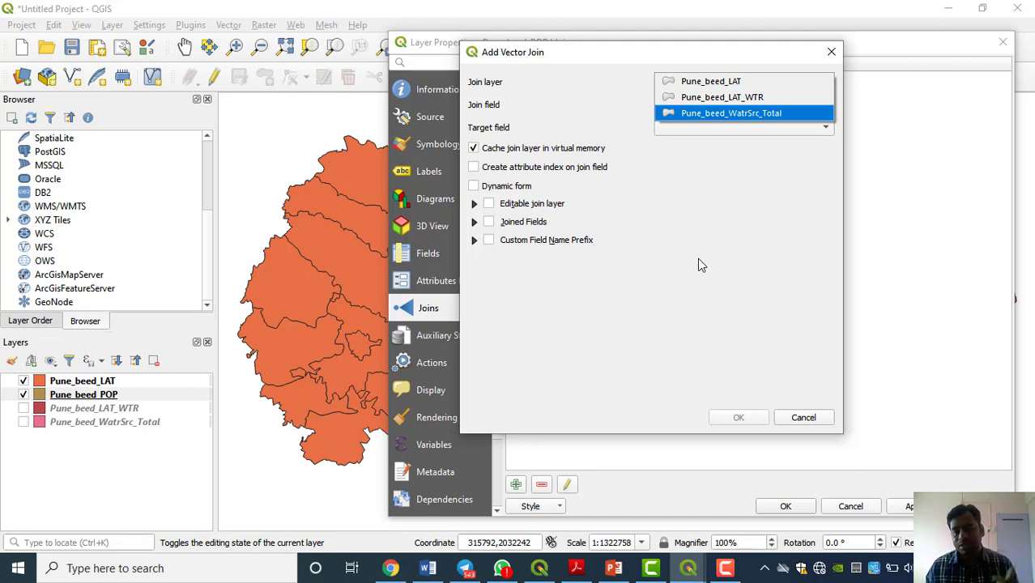
click(749, 86)
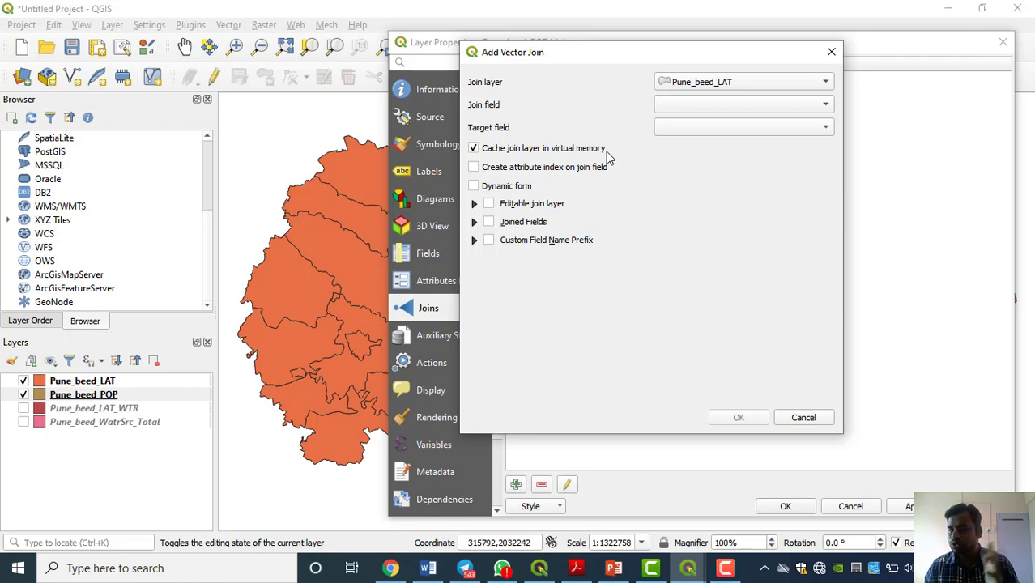
Use UID as both the join field and the target field, and apply the join to Pune_beed_POP
click(707, 105)
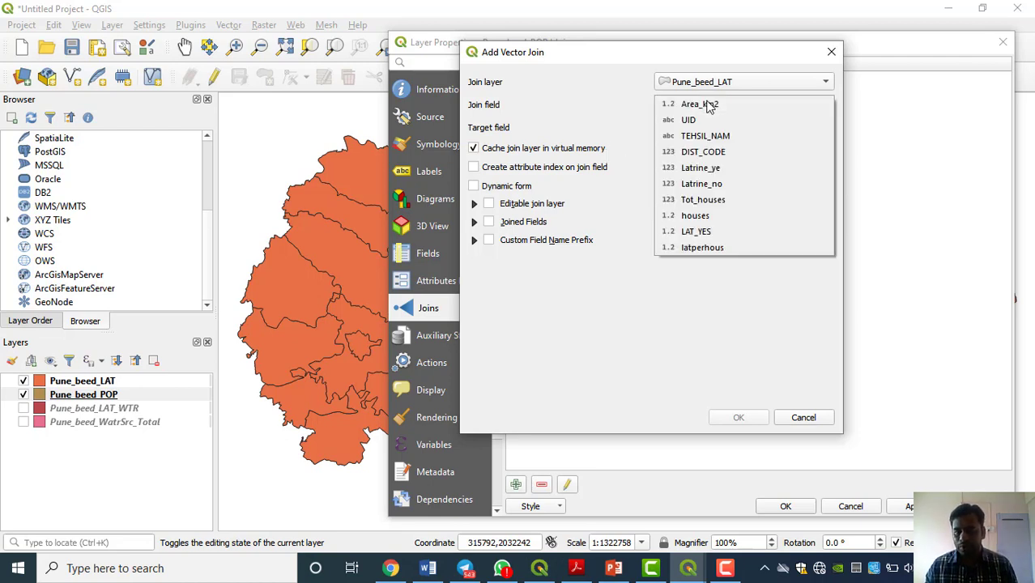
click(708, 120)
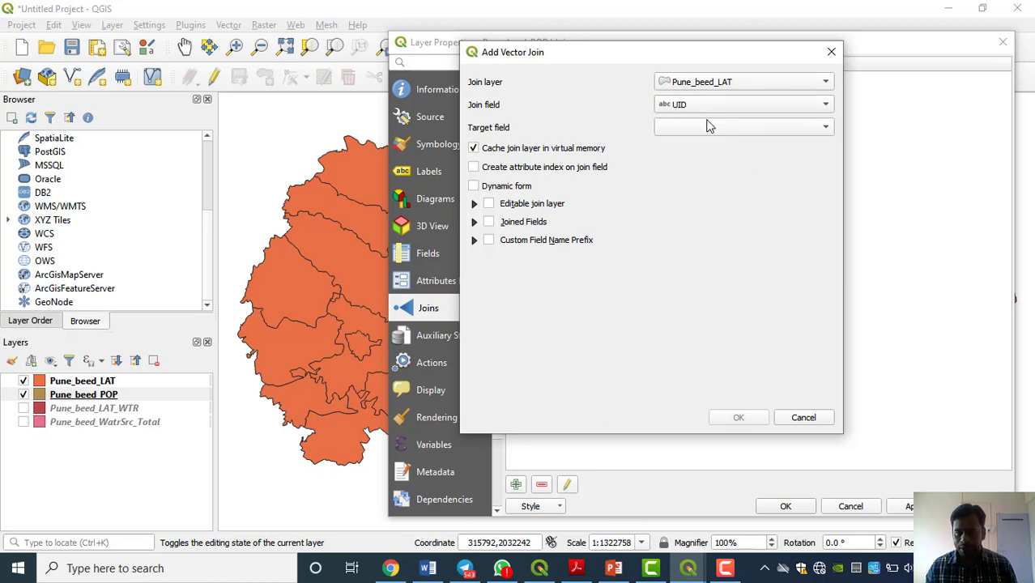
click(707, 126)
click(695, 142)
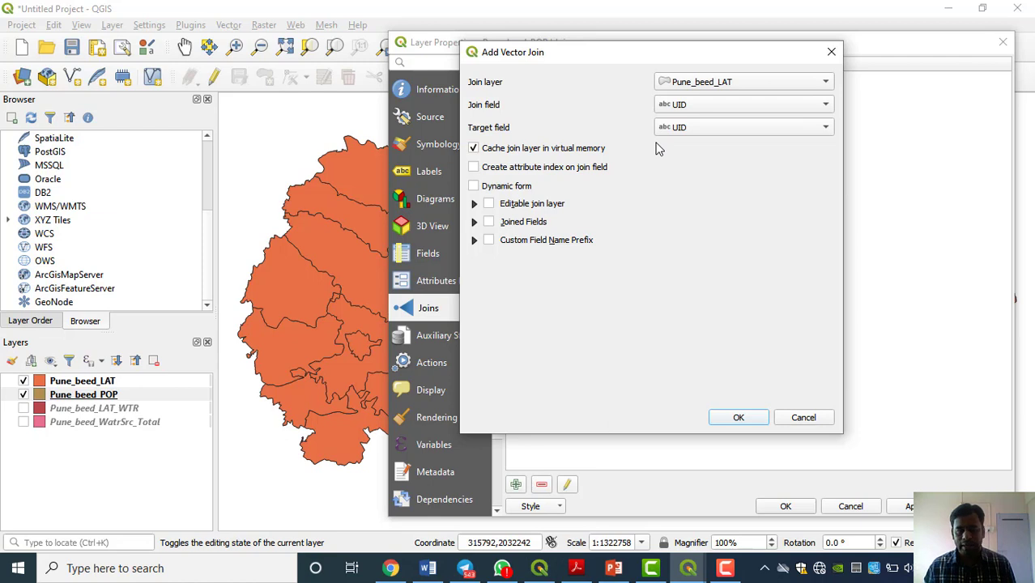
click(730, 416)
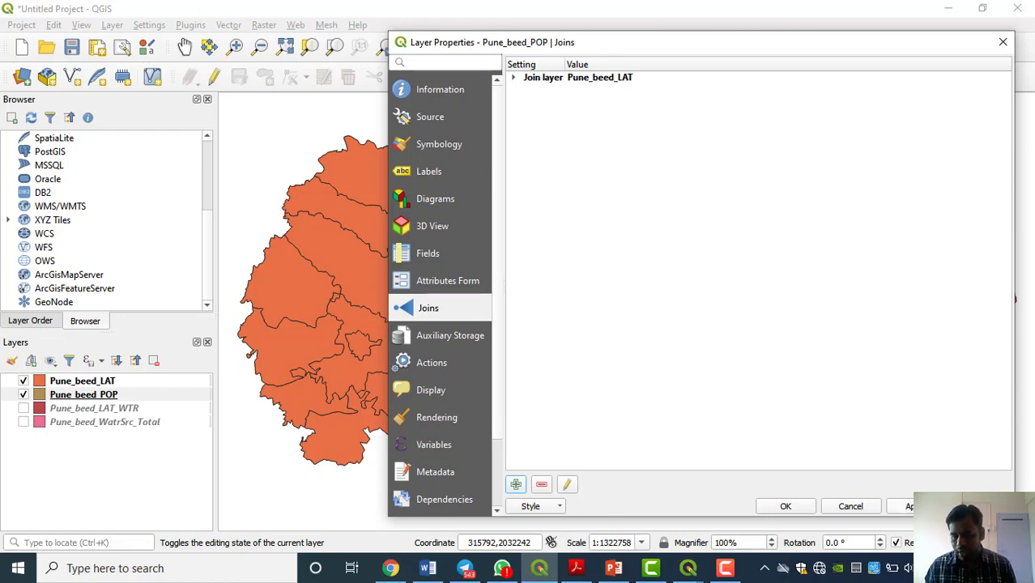
click(785, 507)
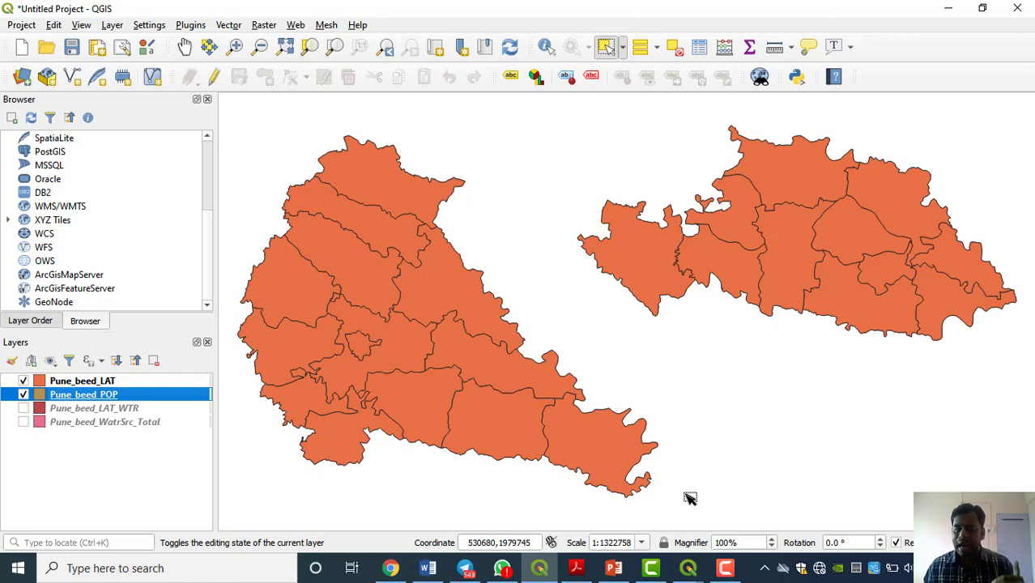
Examine the fields joined from Pune_beed_LAT in the Pune_beed_POP attribute table and close the table
right_click(115, 395)
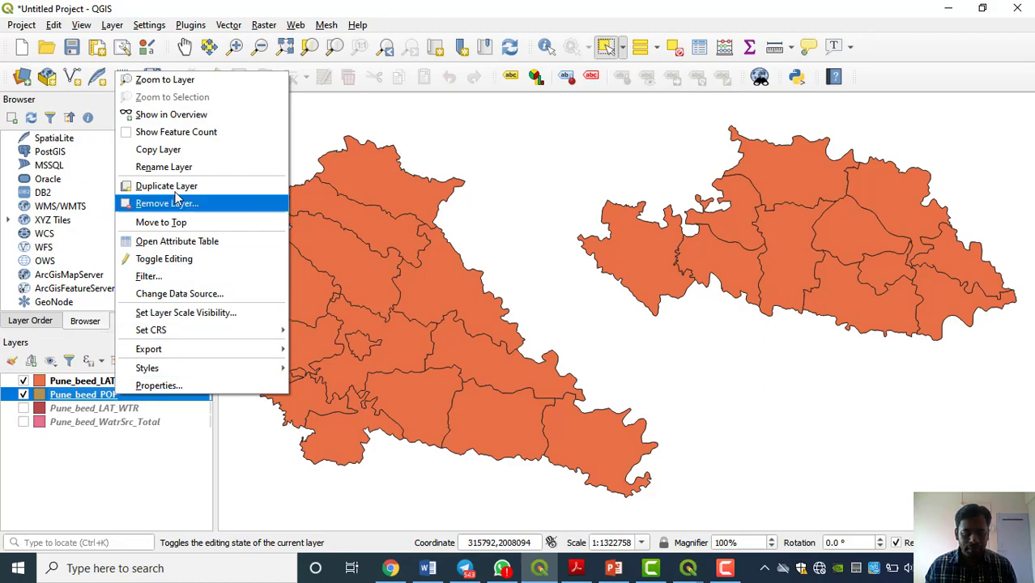
click(191, 241)
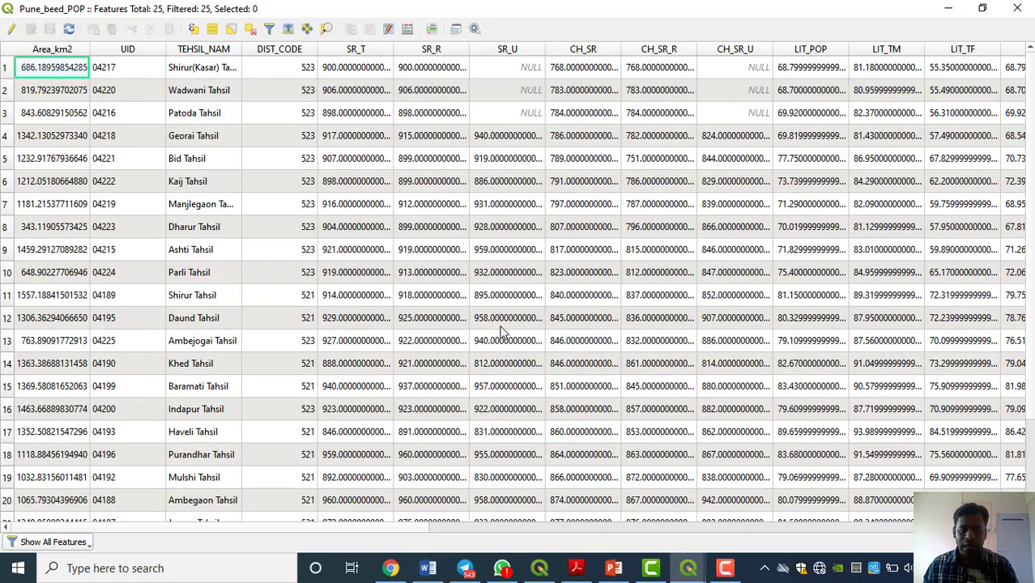
drag(405, 528, 963, 518)
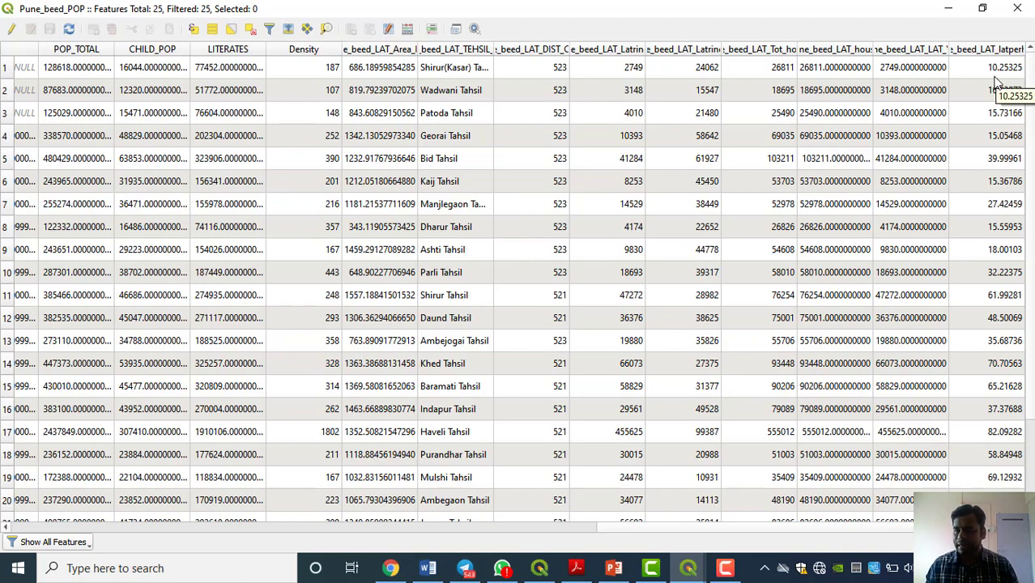
click(1018, 10)
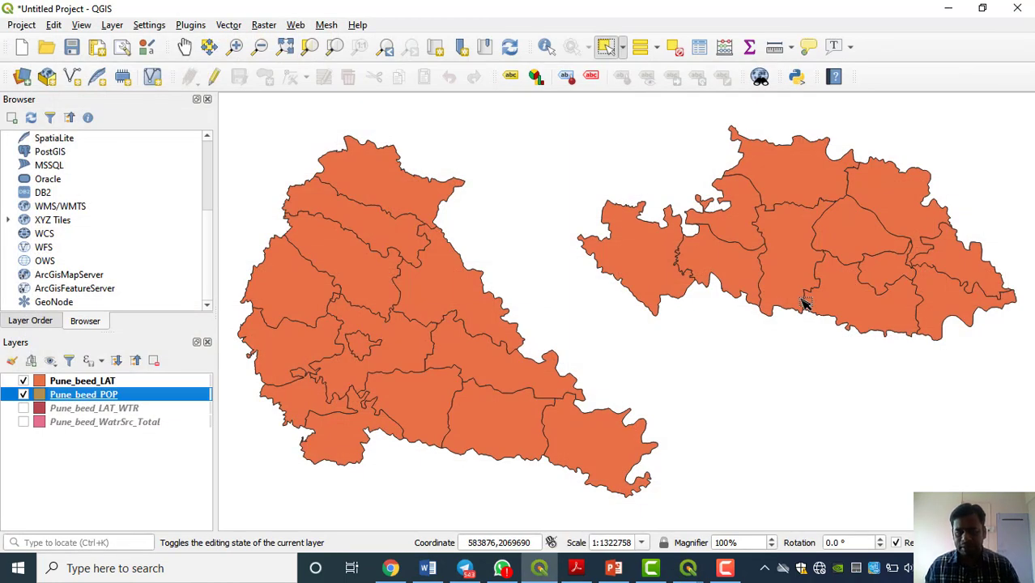
Reopen the Pune_beed_POP attribute table and start an advanced expression filter
right_click(165, 396)
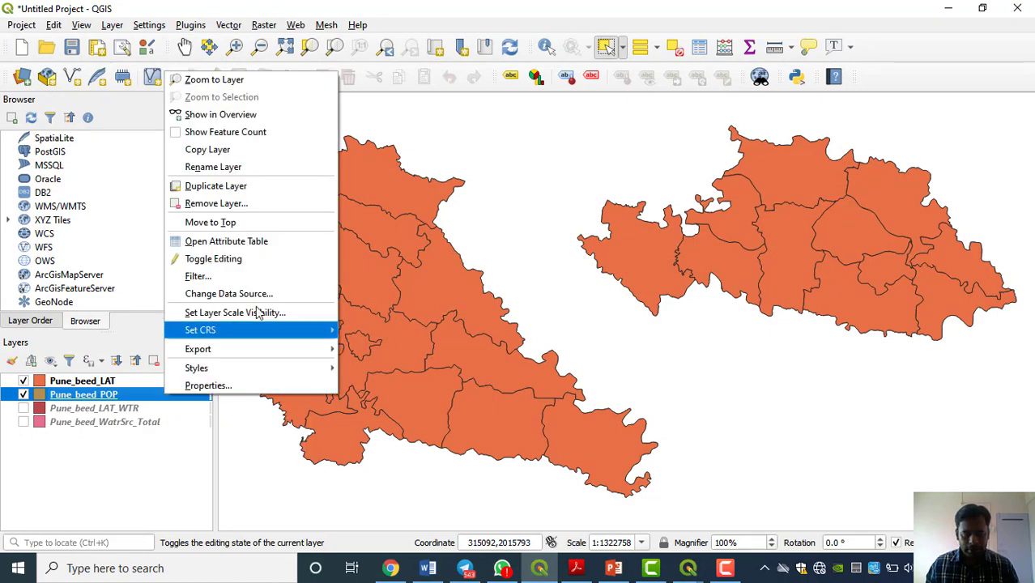
click(259, 241)
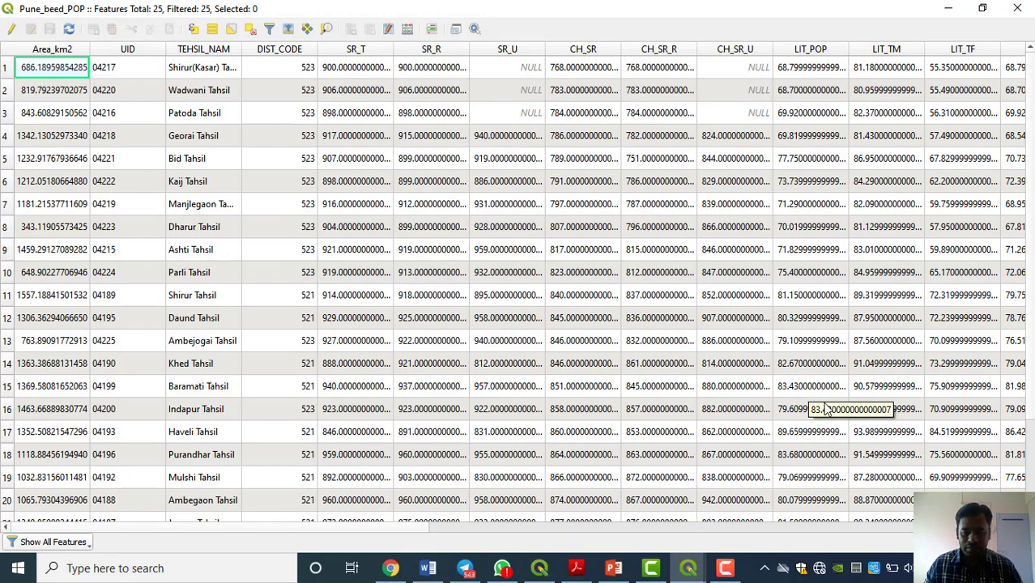
click(85, 542)
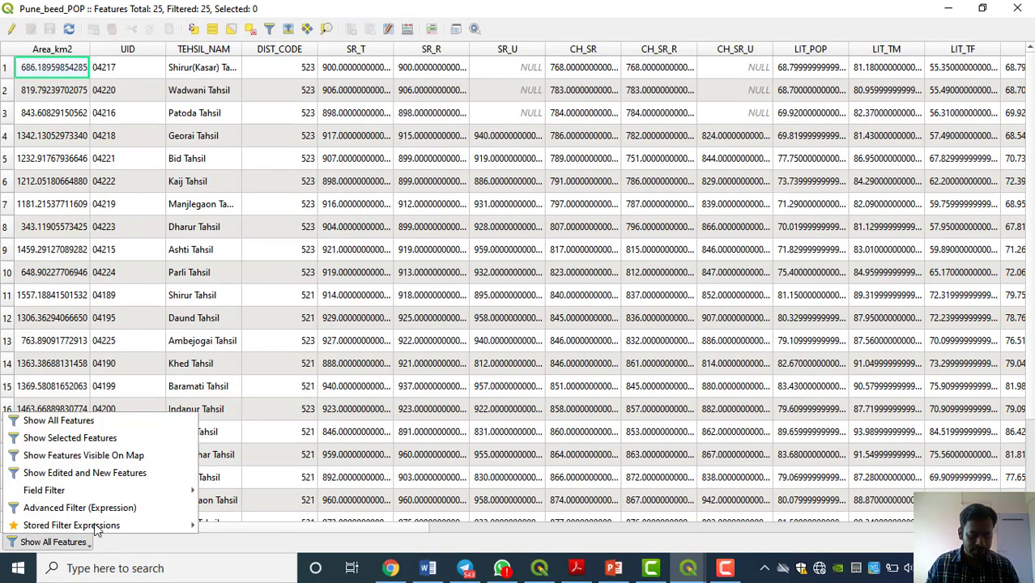
click(99, 512)
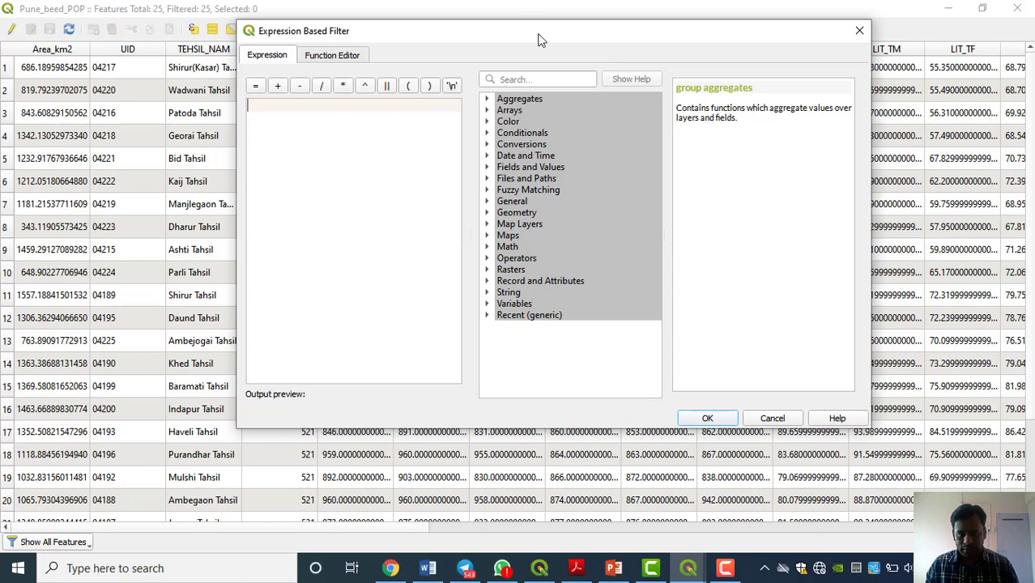
Insert the joined field Pune_beed_LAT_latperhous into the filter expression
click(489, 168)
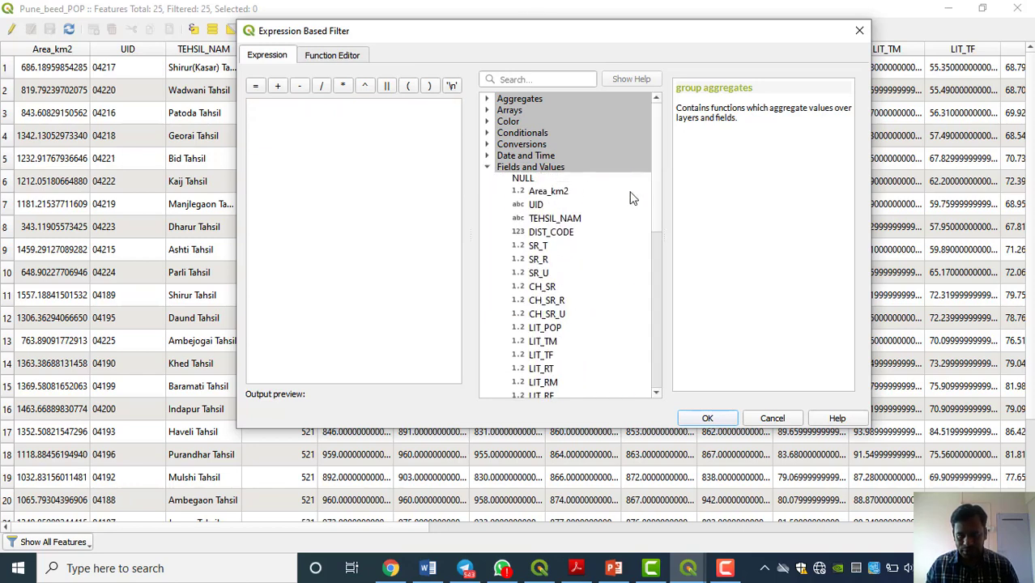
scroll(631, 198, down, 4)
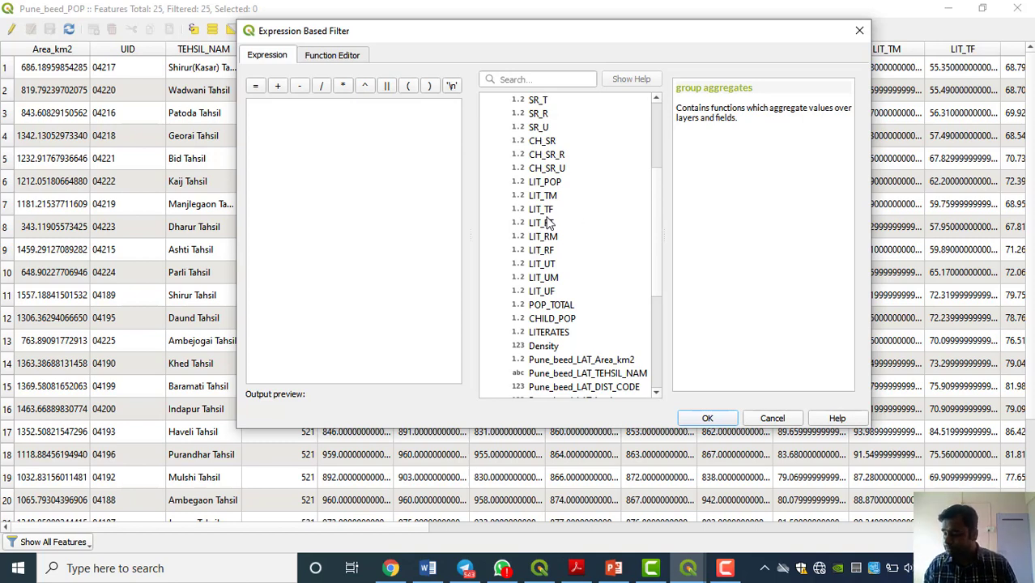
scroll(599, 314, down, 6)
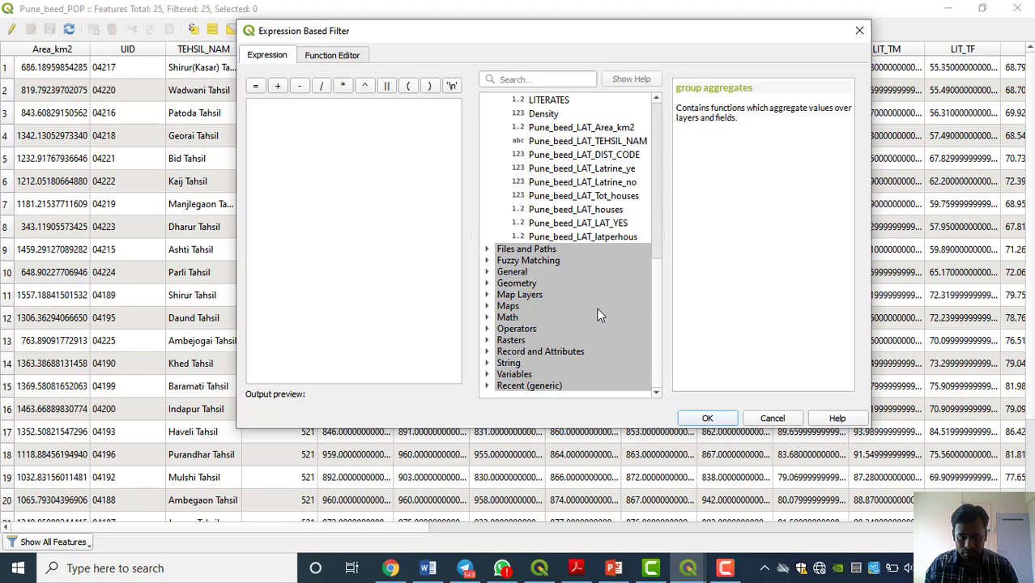
double_click(621, 236)
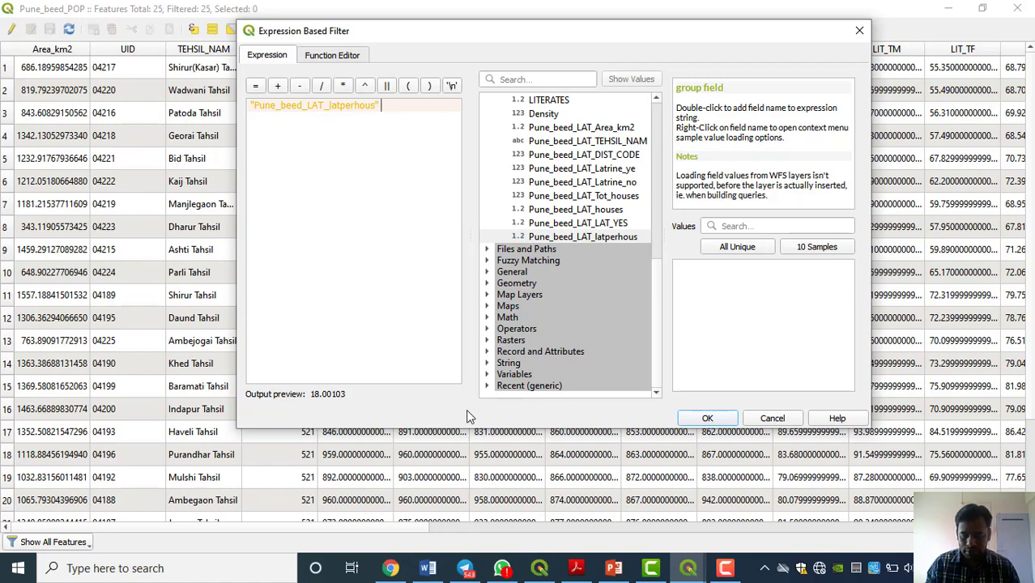
Check the Query 4 criteria in the PowerPoint slides and extend the latrine filter expression in QGIS with >40AND
click(614, 571)
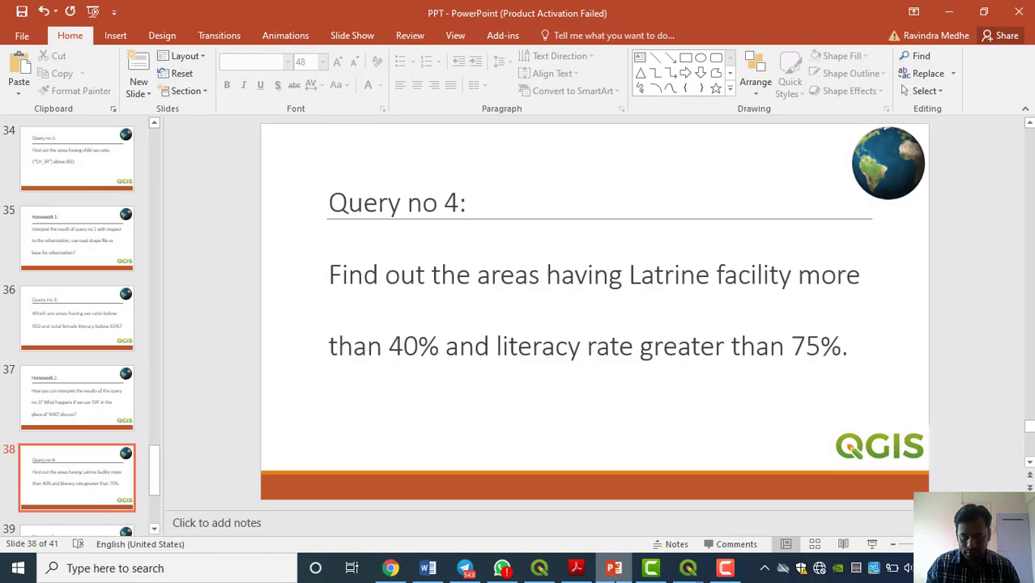
click(614, 576)
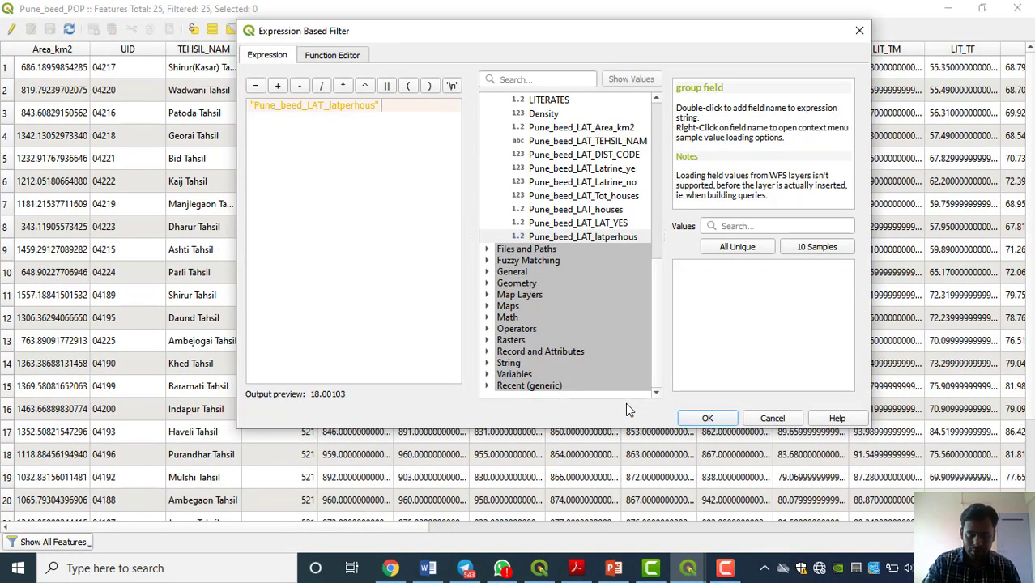
text(>40)
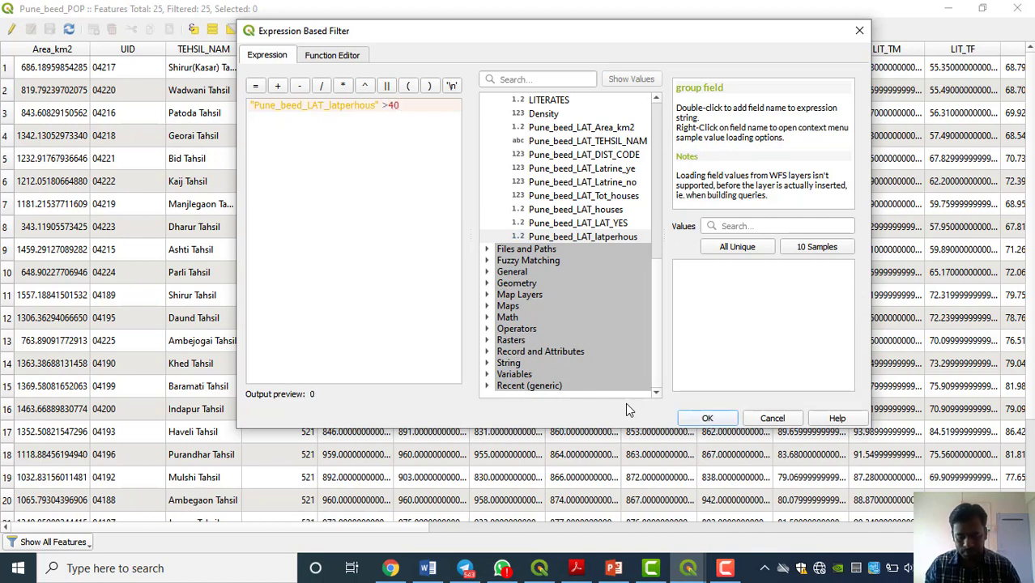
text(AND)
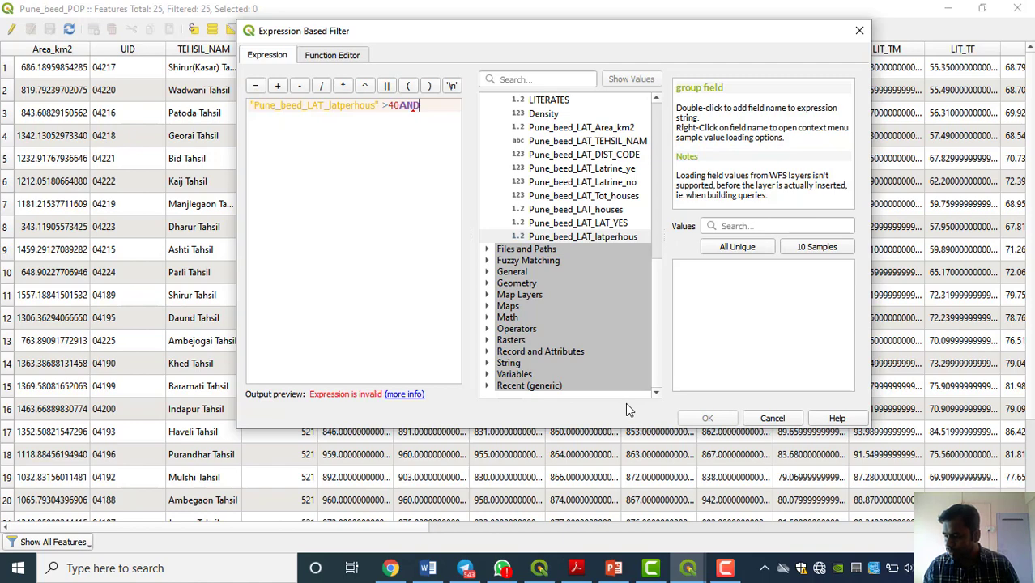
Recheck the Query 4 literacy threshold and complete the filter expression with the total literacy condition "LIT_POP" >75
click(613, 567)
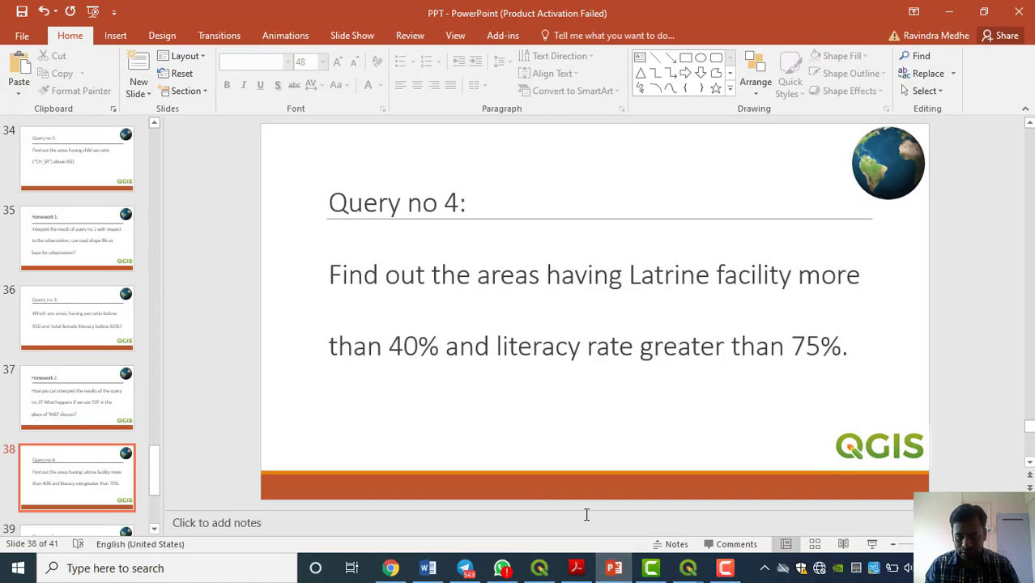
click(614, 567)
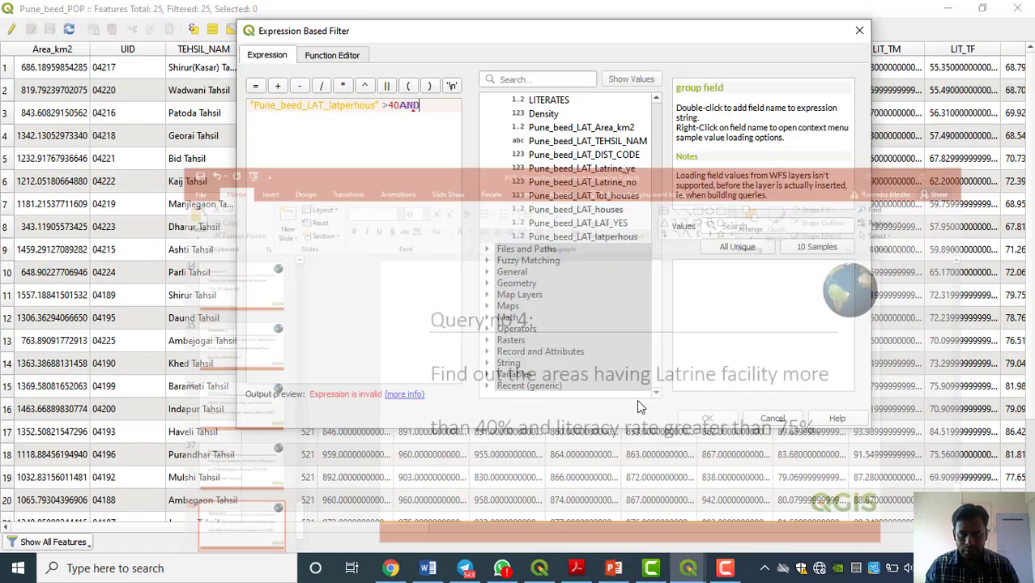
scroll(570, 192, up, 7)
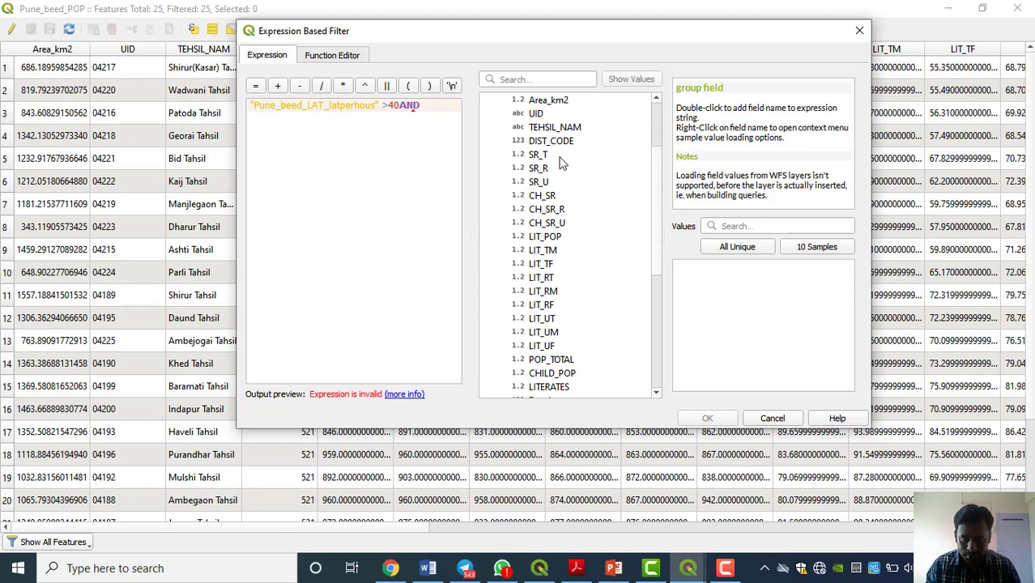
scroll(562, 166, up, 1)
scroll(561, 168, down, 2)
scroll(561, 168, down, 1)
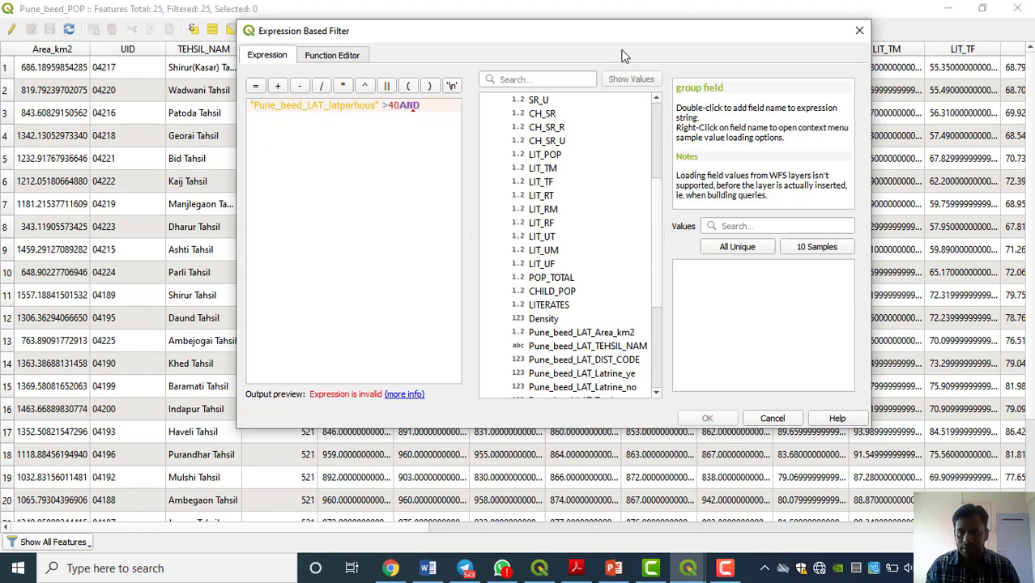
drag(632, 37, 609, 242)
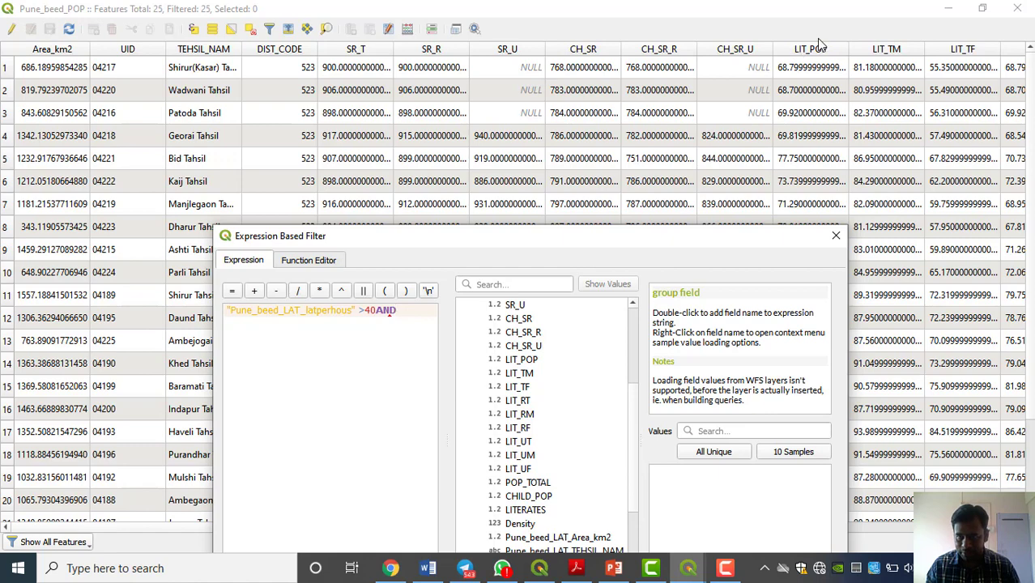
click(519, 360)
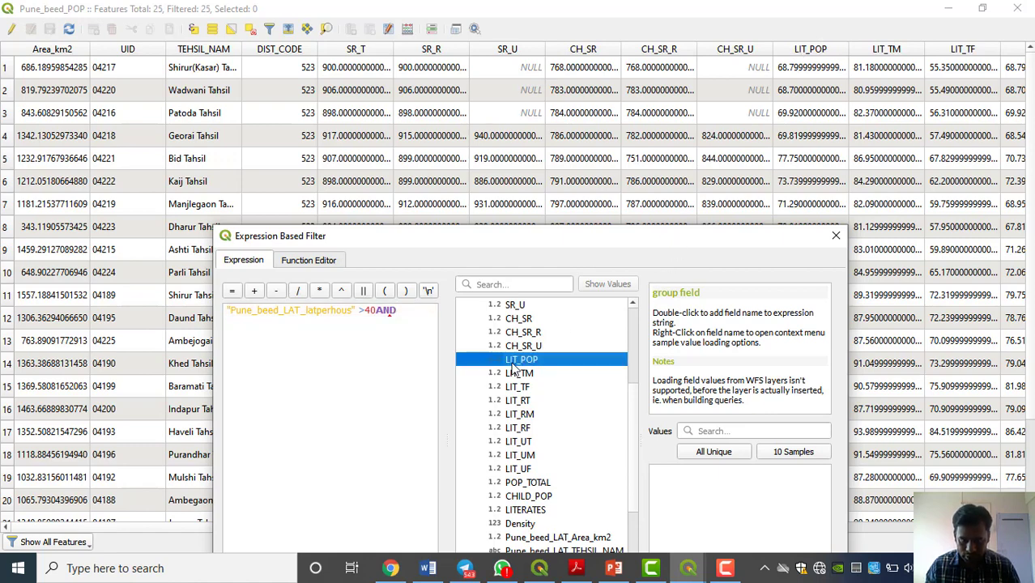
drag(624, 233, 627, 52)
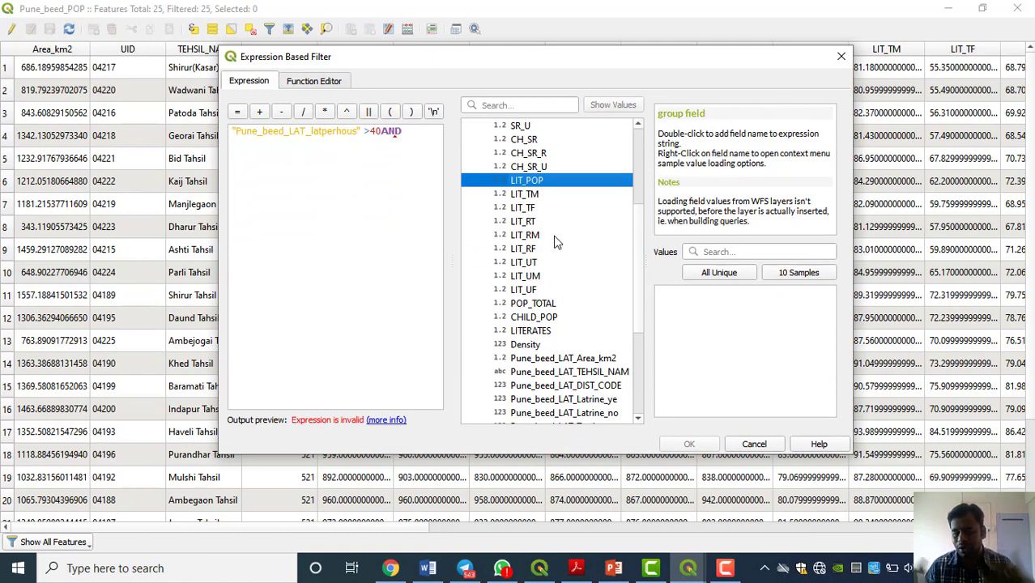
double_click(540, 181)
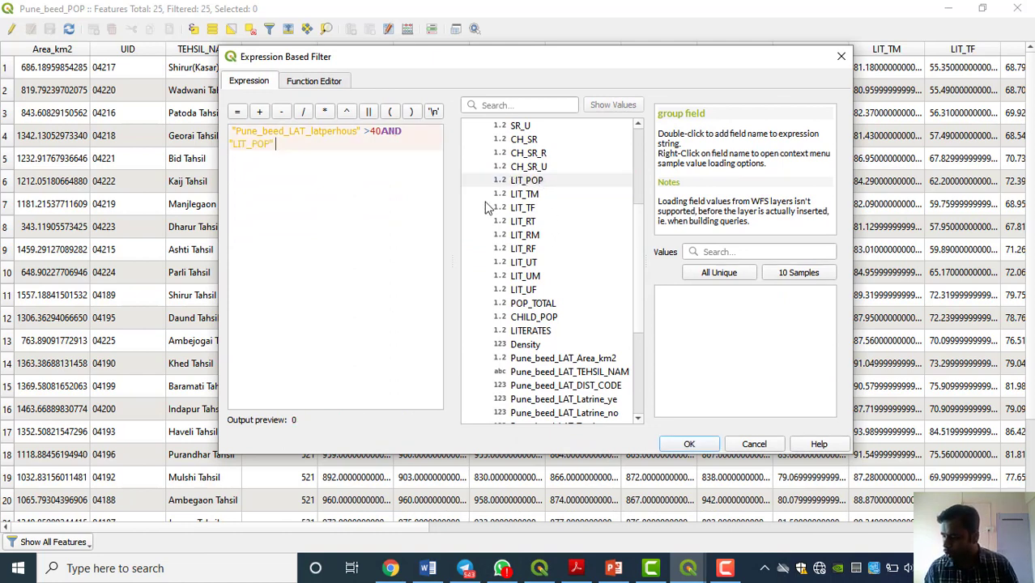
text(>75)
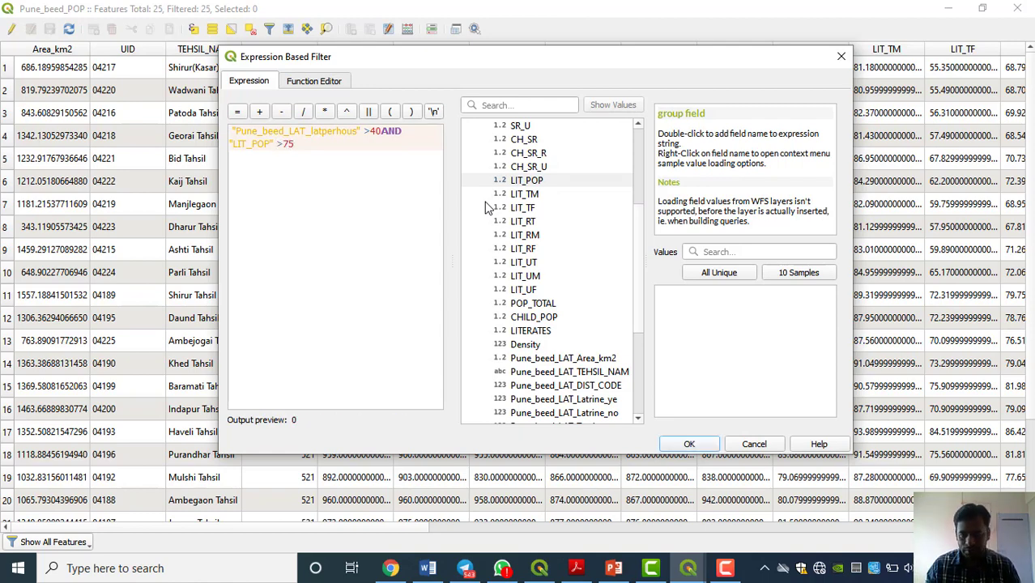
Apply the expression filter to Pune_beed_POP and select all the filtered rows
click(710, 447)
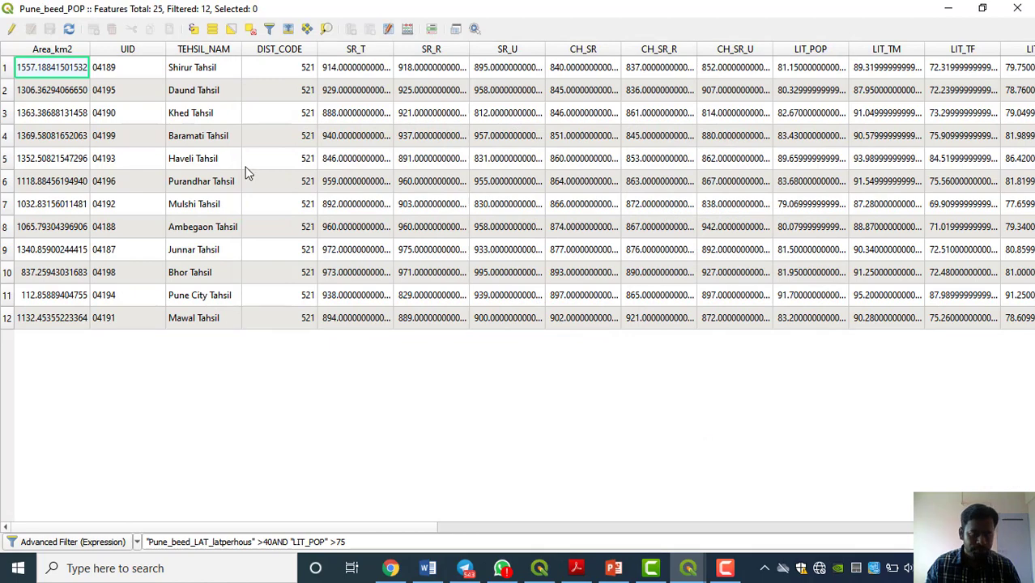
drag(5, 72, 5, 338)
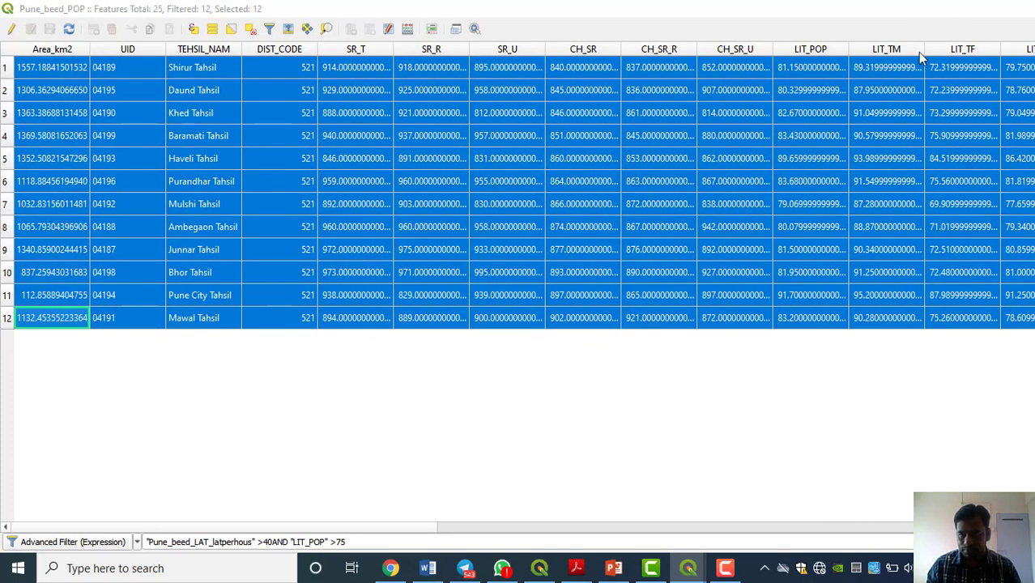
Return to the map, move the Pune_beed_POP layer above Pune_beed_LAT, and hide Pune_beed_LAT
click(948, 9)
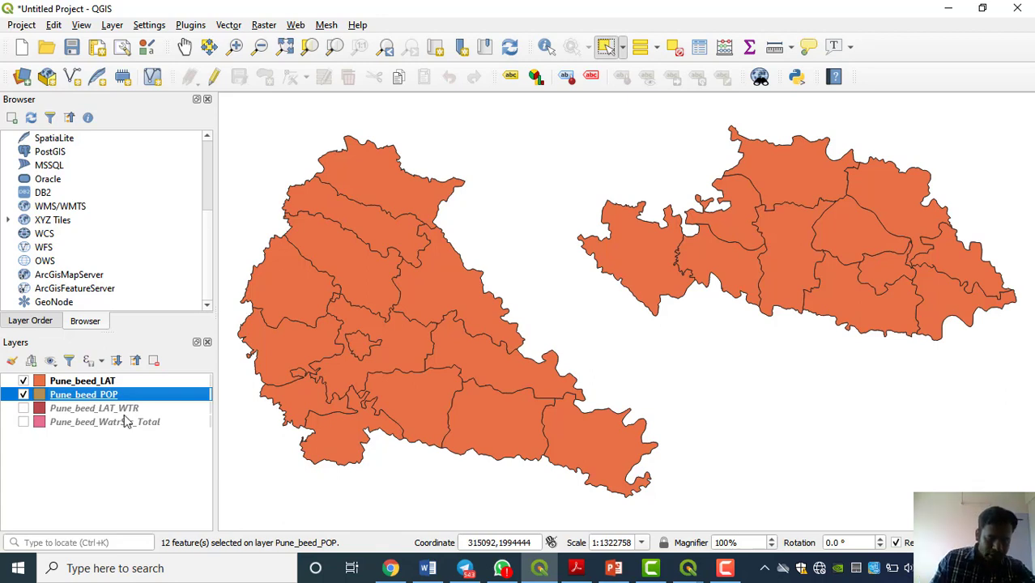
mouse_move(91, 397)
mouse_down()
mouse_move(62, 377)
mouse_move(91, 382)
mouse_up()
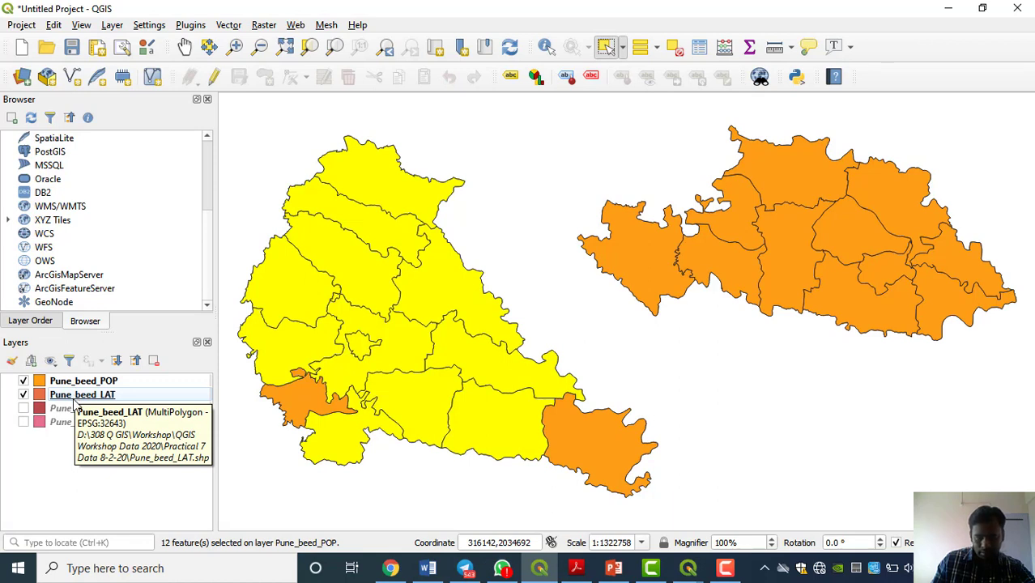
click(24, 394)
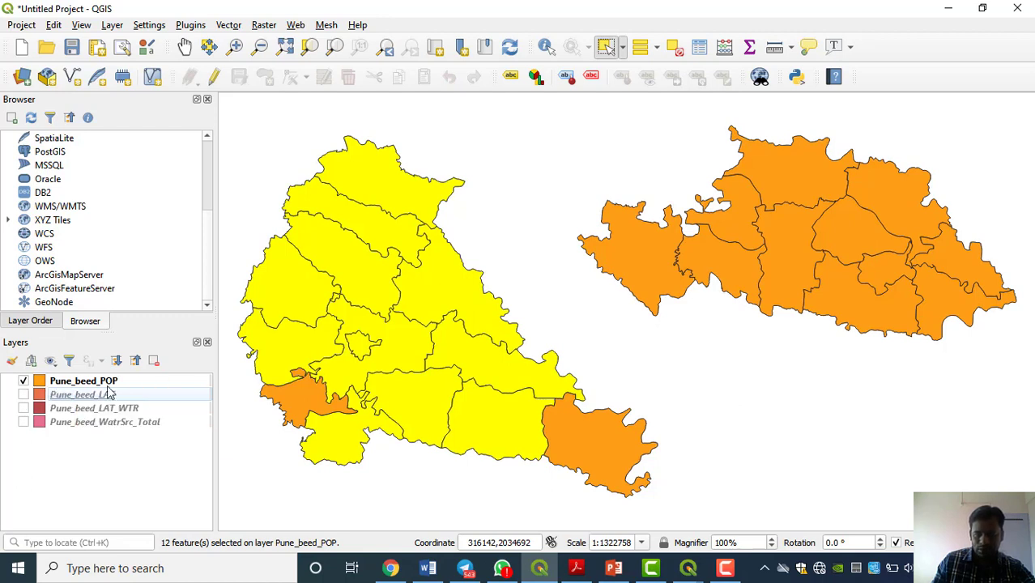
right_click(70, 381)
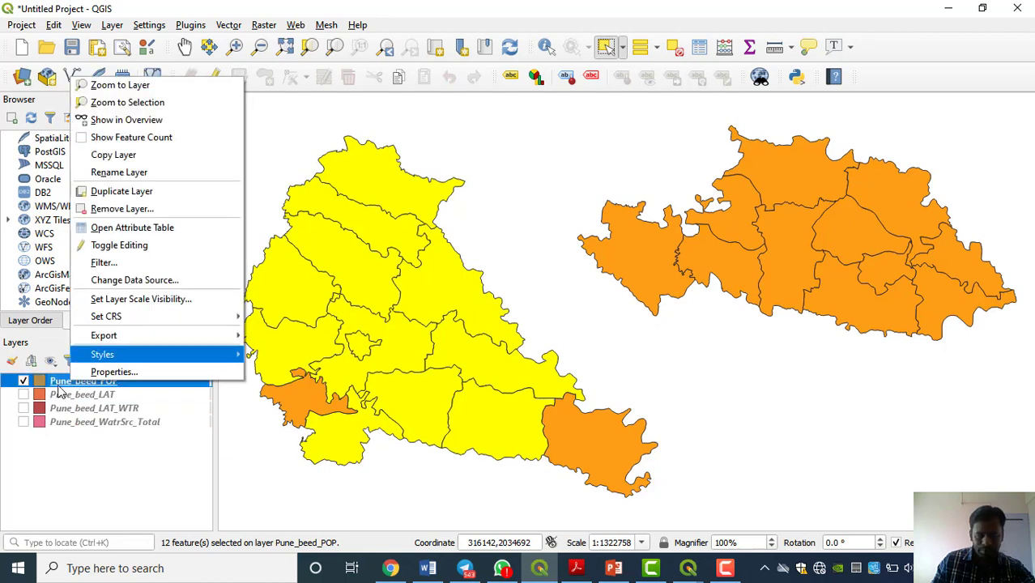
mouse_move(103, 334)
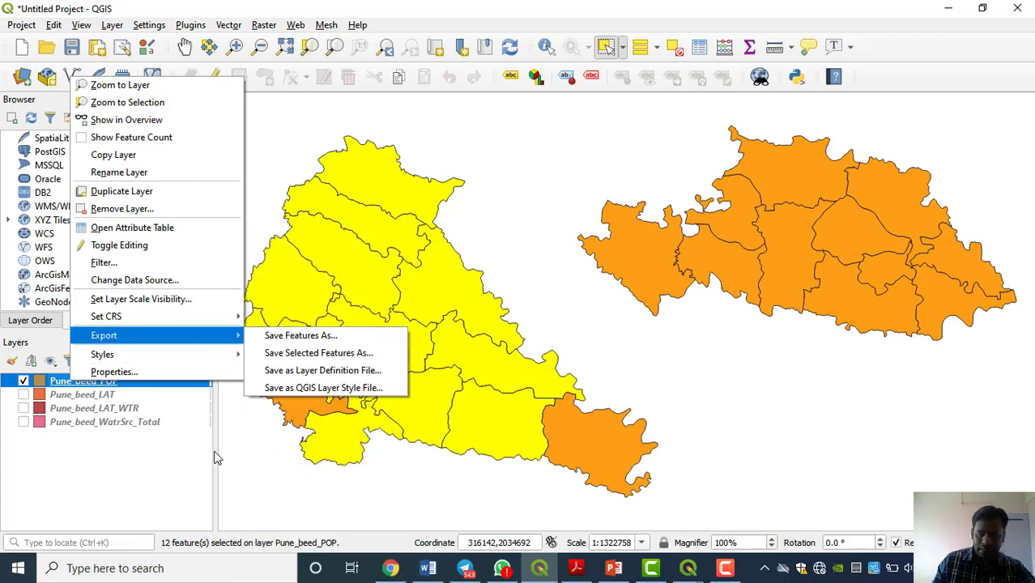
click(143, 457)
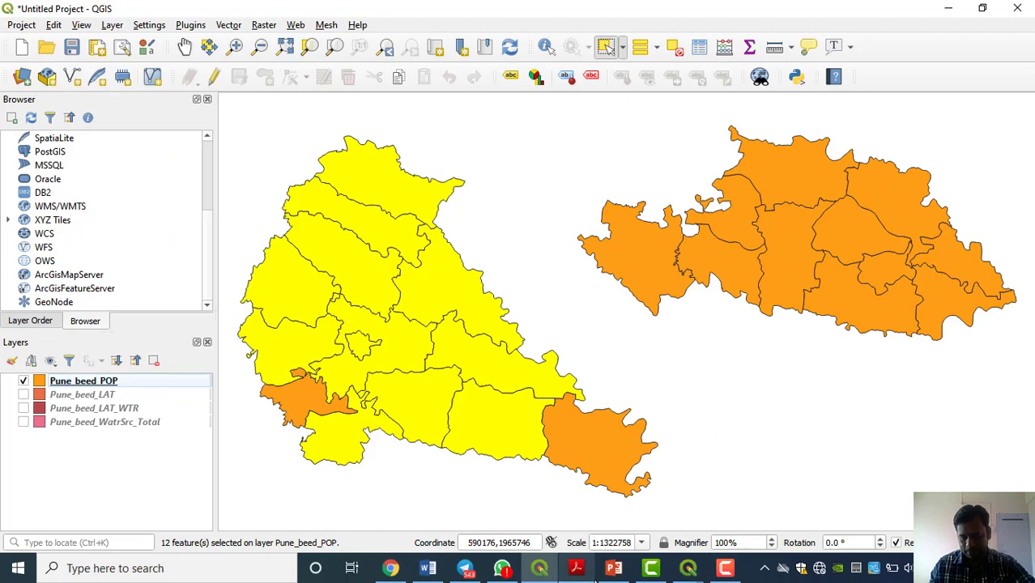
Switch to the PowerPoint slides, read the Query no 5 slide, and return to the QGIS map
click(614, 567)
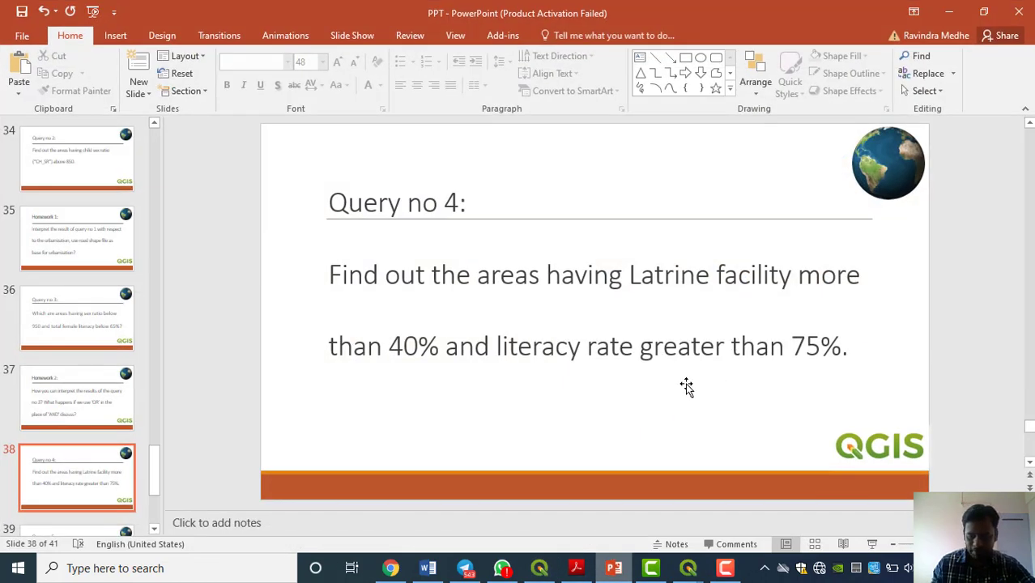
scroll(686, 386, down, 1)
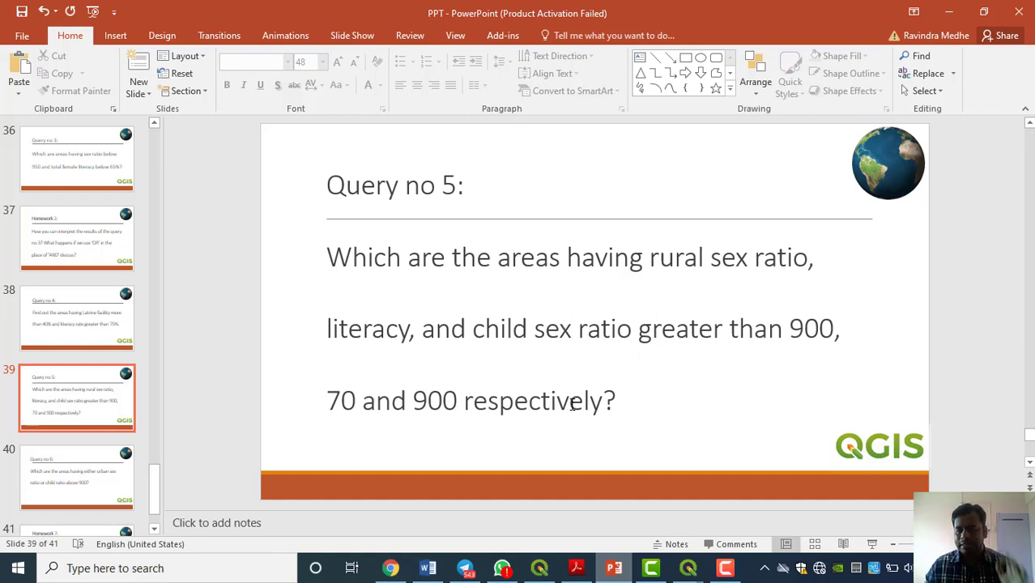
click(948, 12)
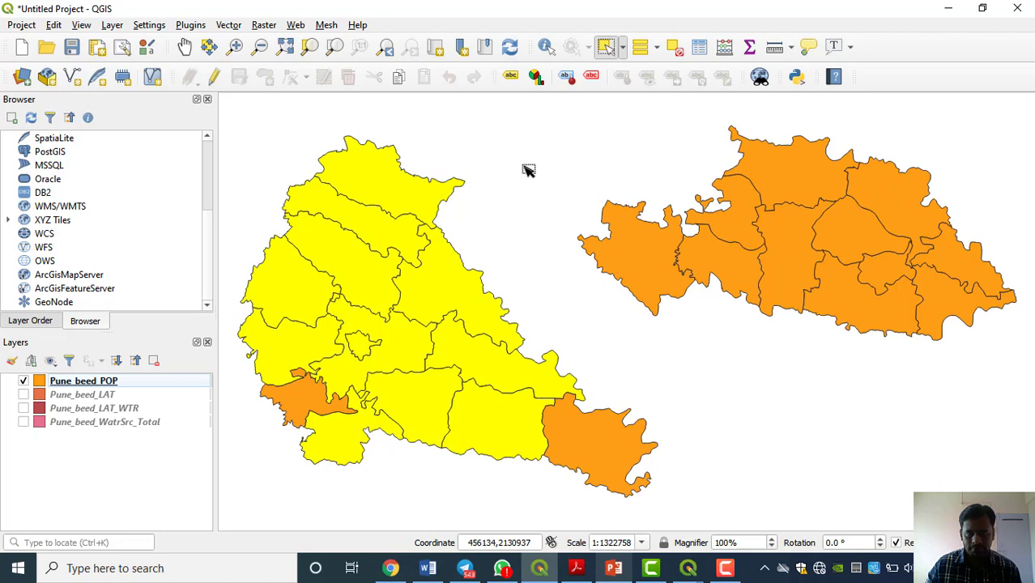
Clear the feature selection and close the filtered Pune_beed_POP table and the Pune_beed_LAT attribute table
click(673, 47)
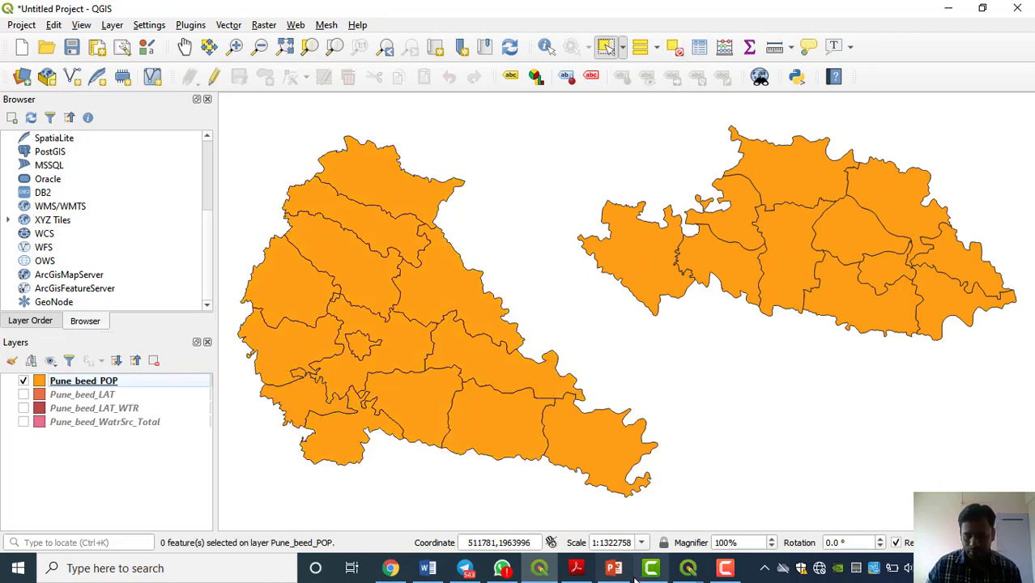
click(686, 572)
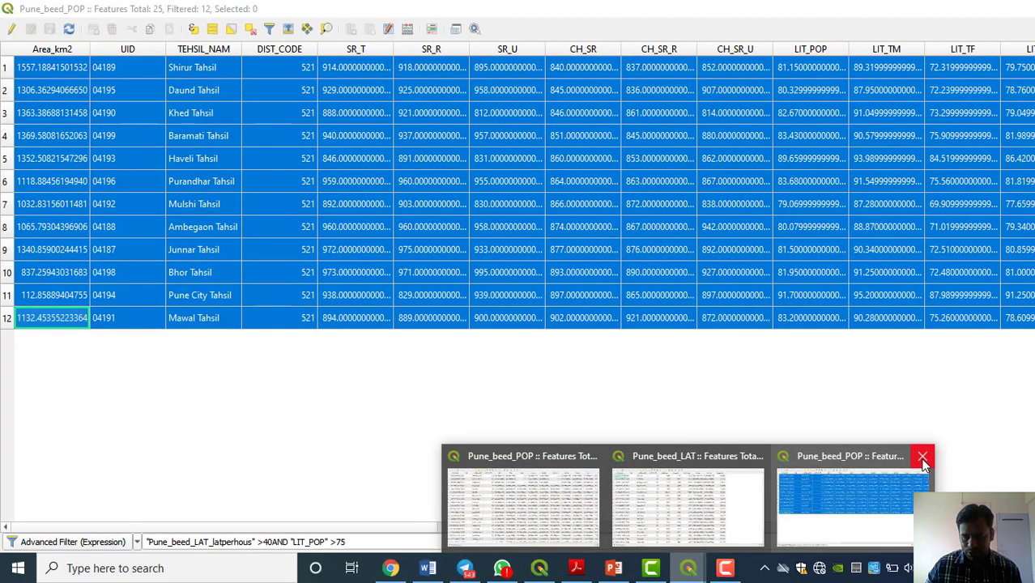
click(924, 458)
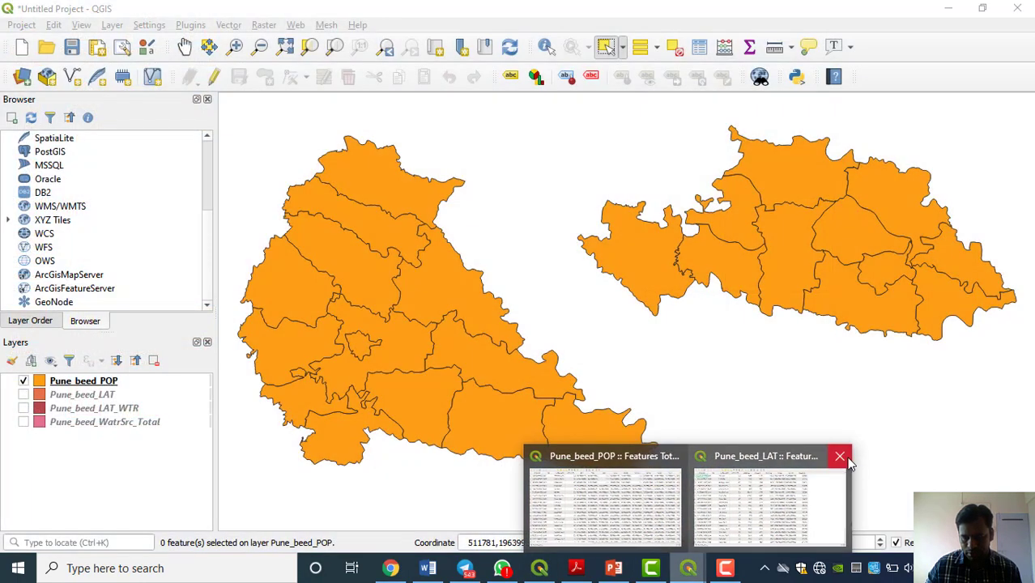
click(837, 460)
Start an advanced expression filter in the remaining Pune_beed_POP attribute table and list its available fields
click(710, 487)
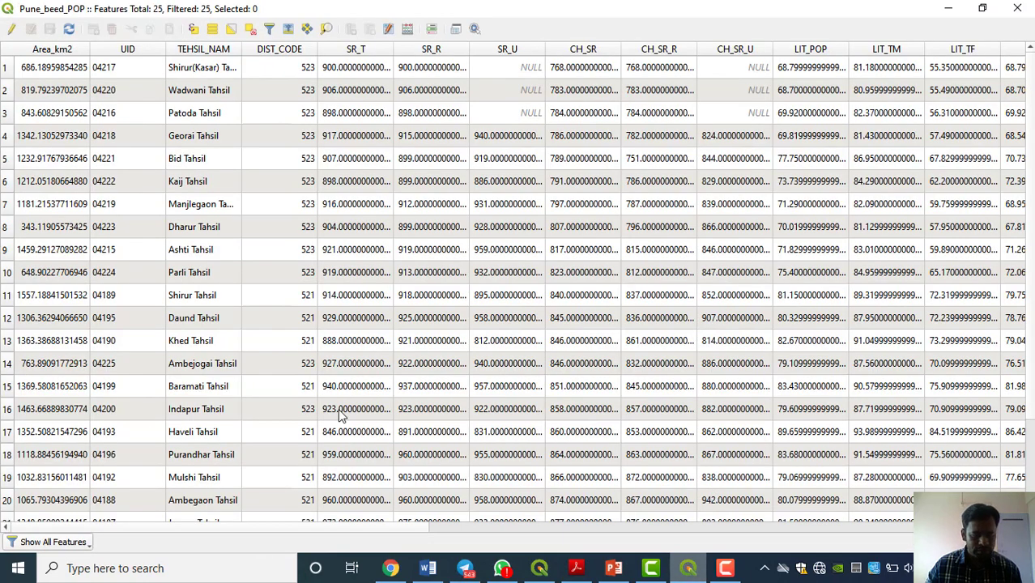
click(73, 541)
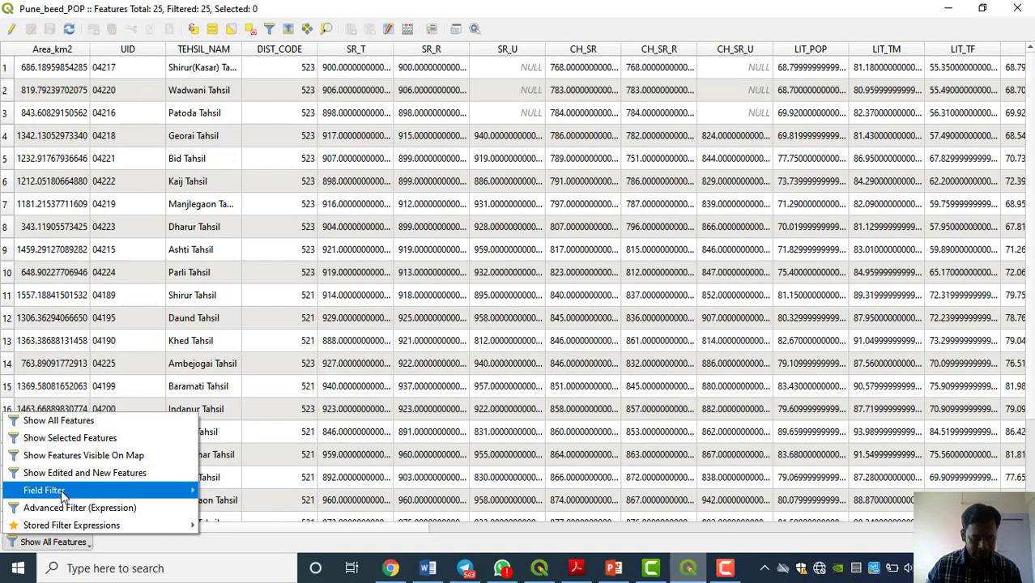
click(142, 509)
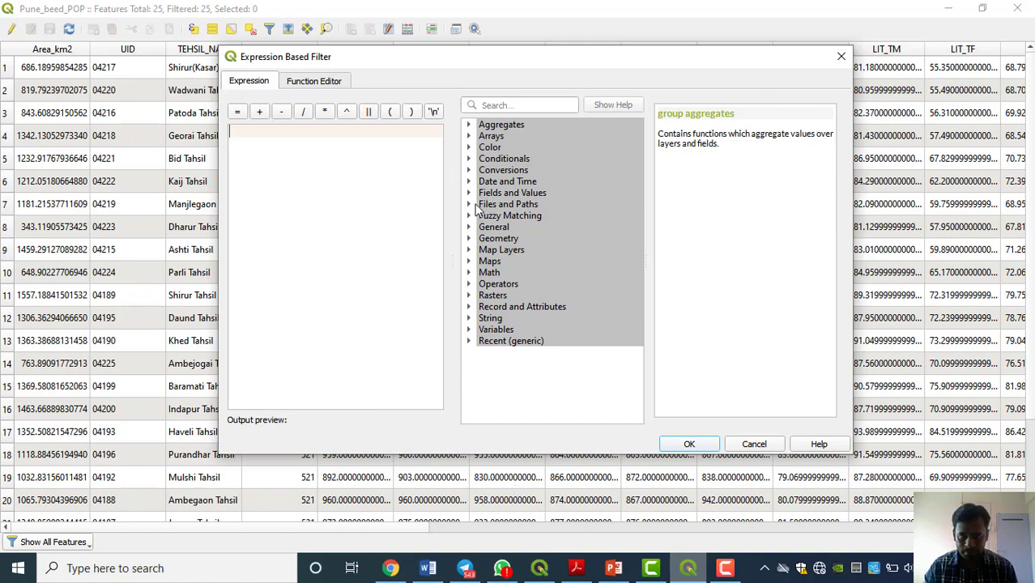
click(530, 193)
double_click(530, 192)
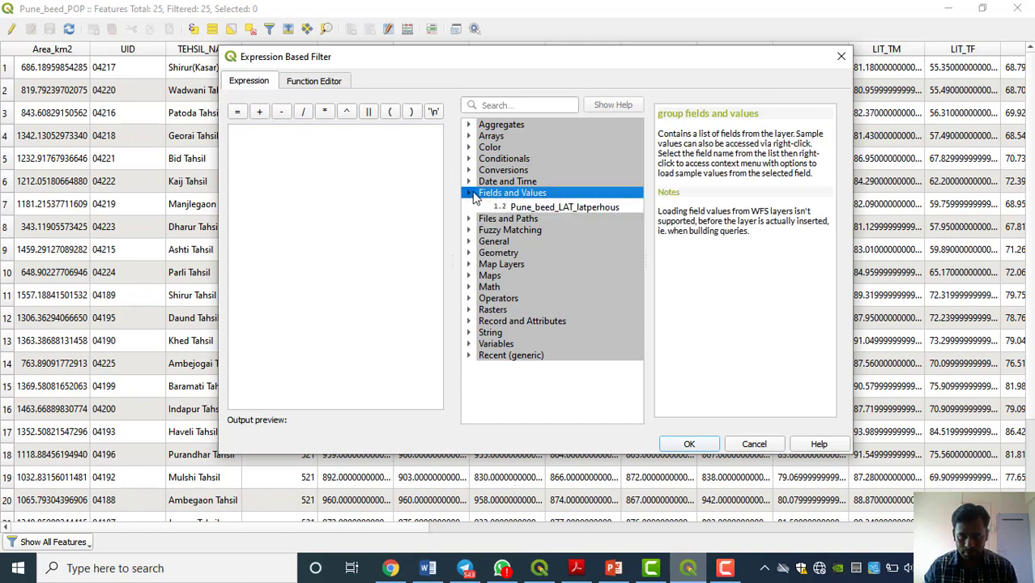
scroll(544, 231, down, 2)
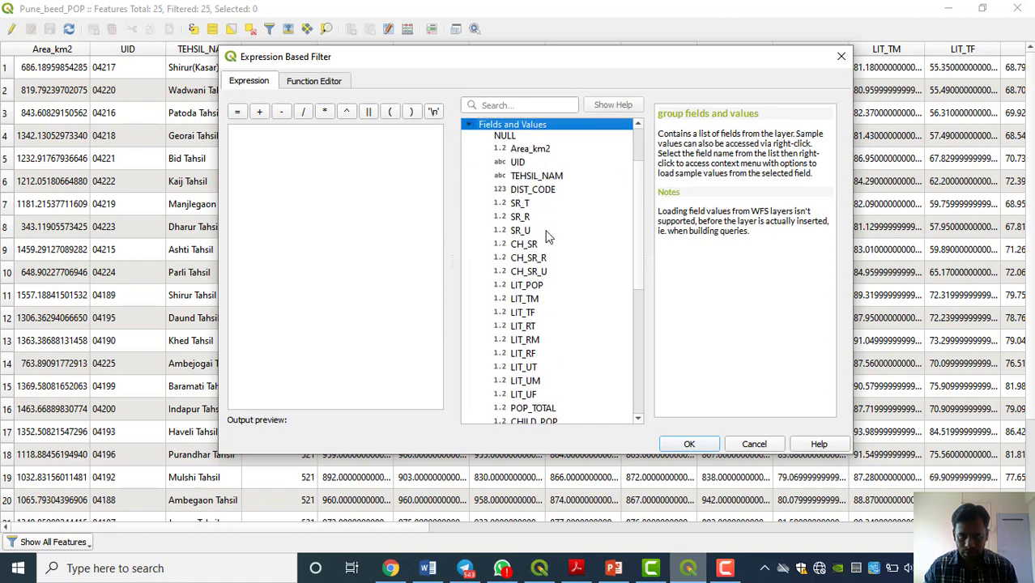
Reread the Query no 5 conditions in the PowerPoint slides and return to the expression filter in QGIS
click(614, 569)
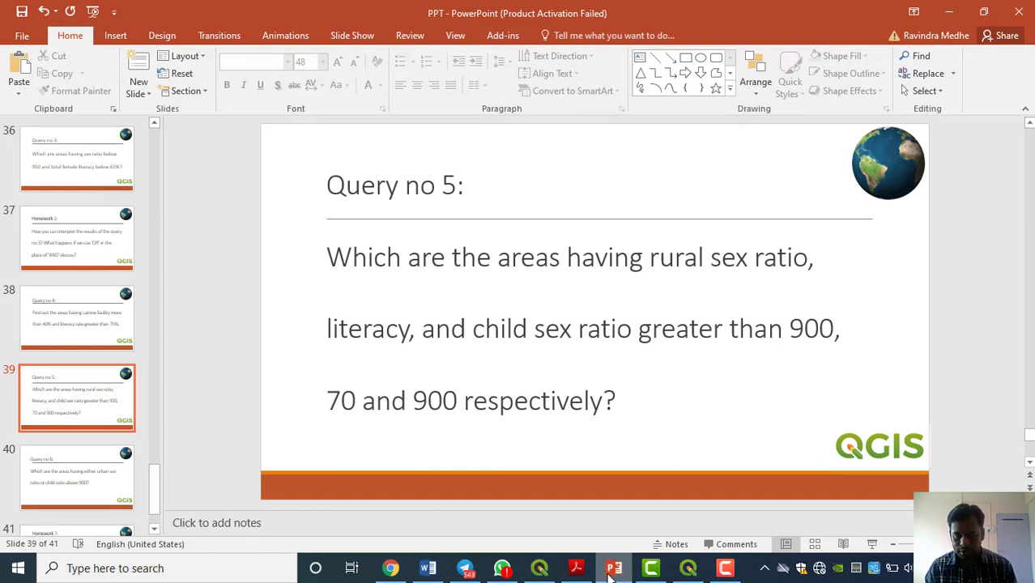
mouse_move(577, 571)
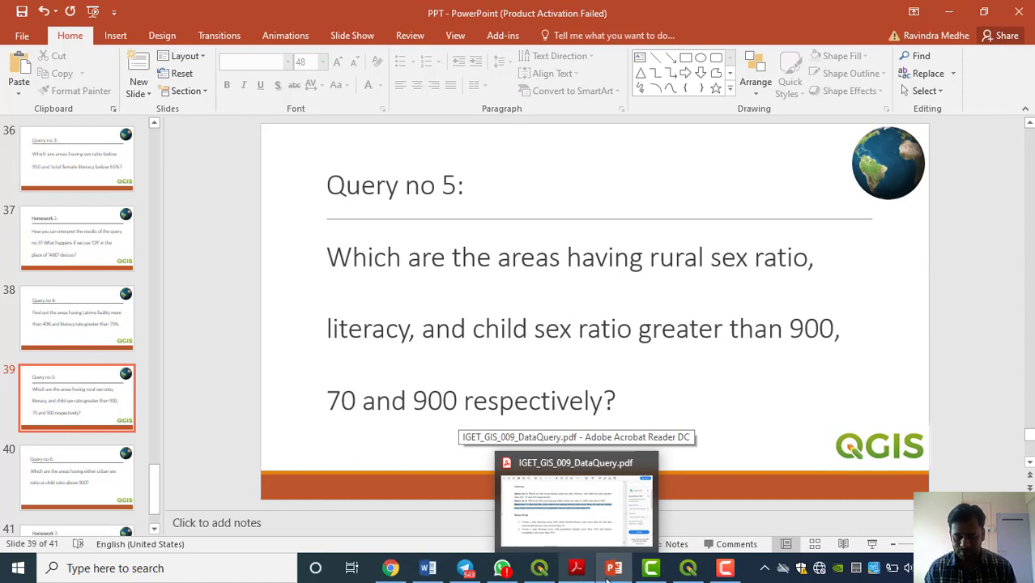
click(688, 568)
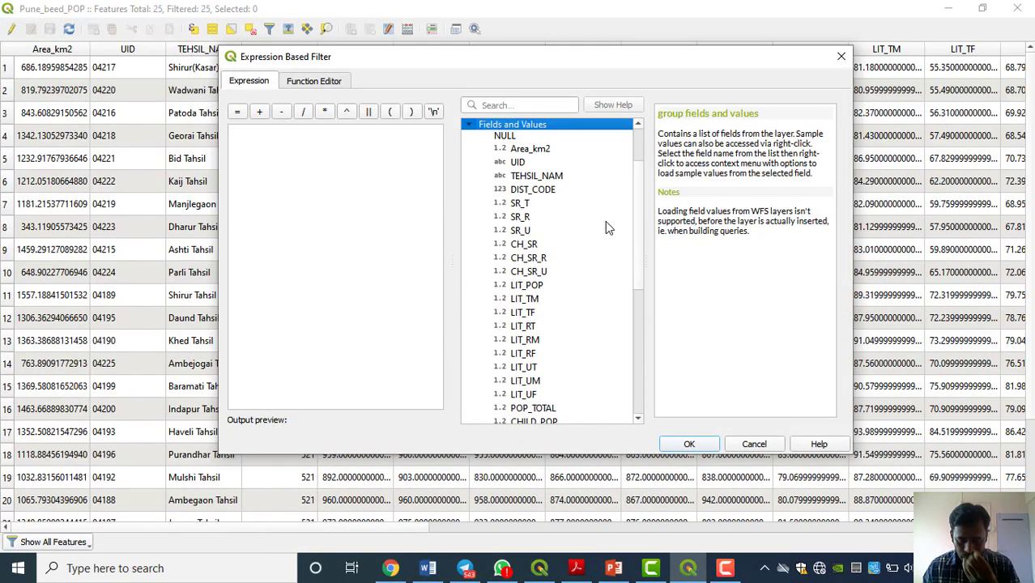
double_click(523, 219)
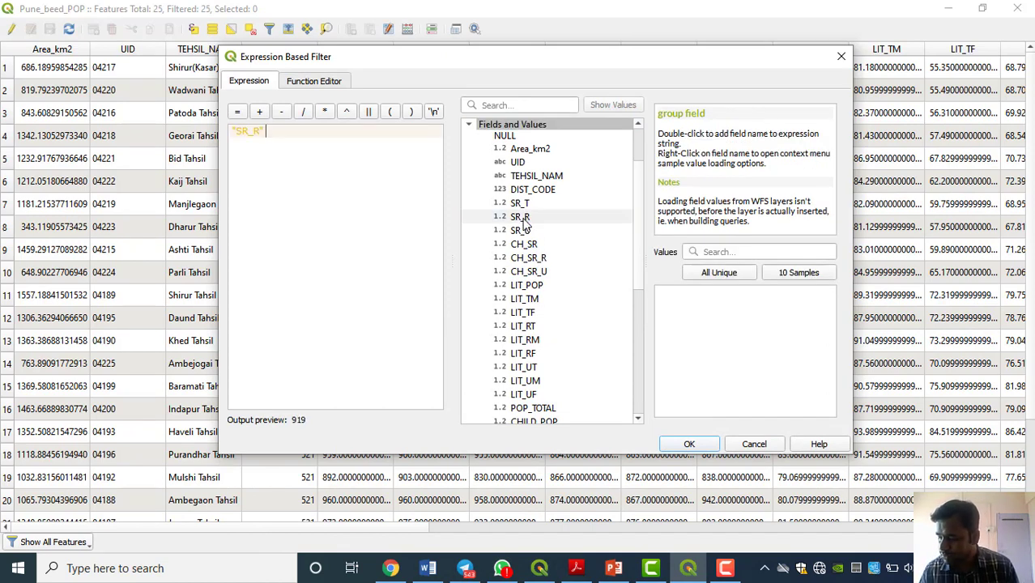
click(617, 569)
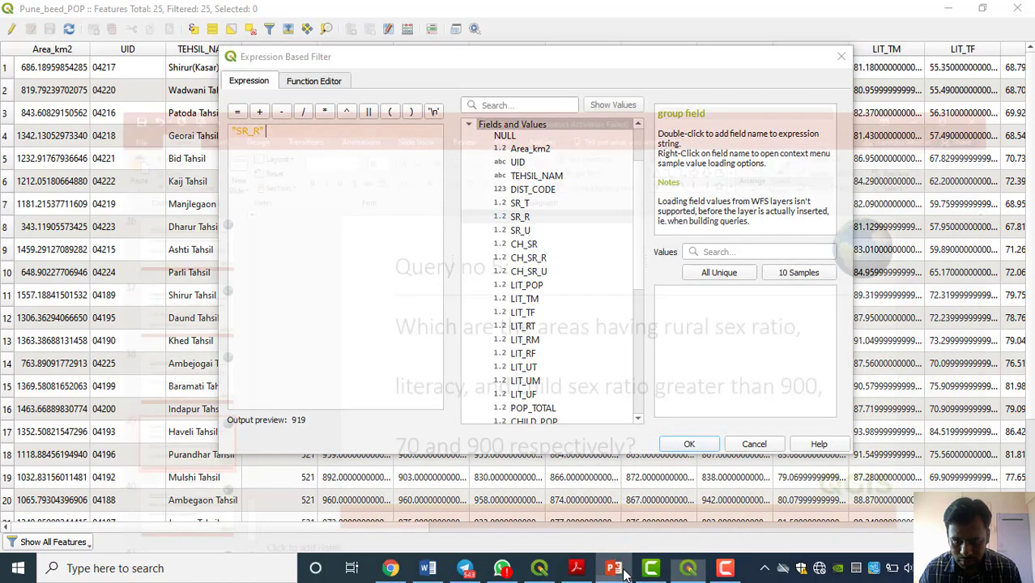
click(623, 571)
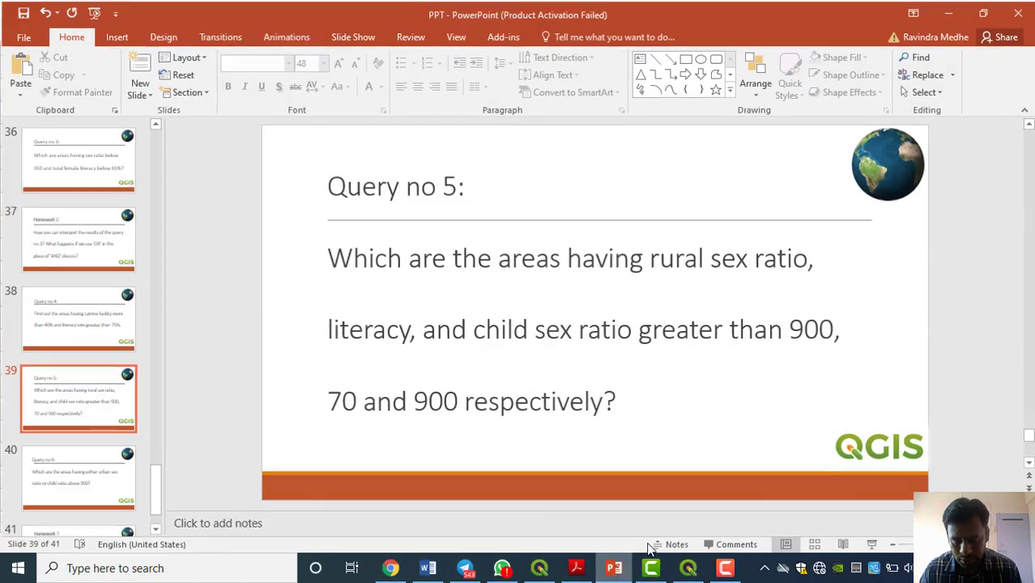
text(>)
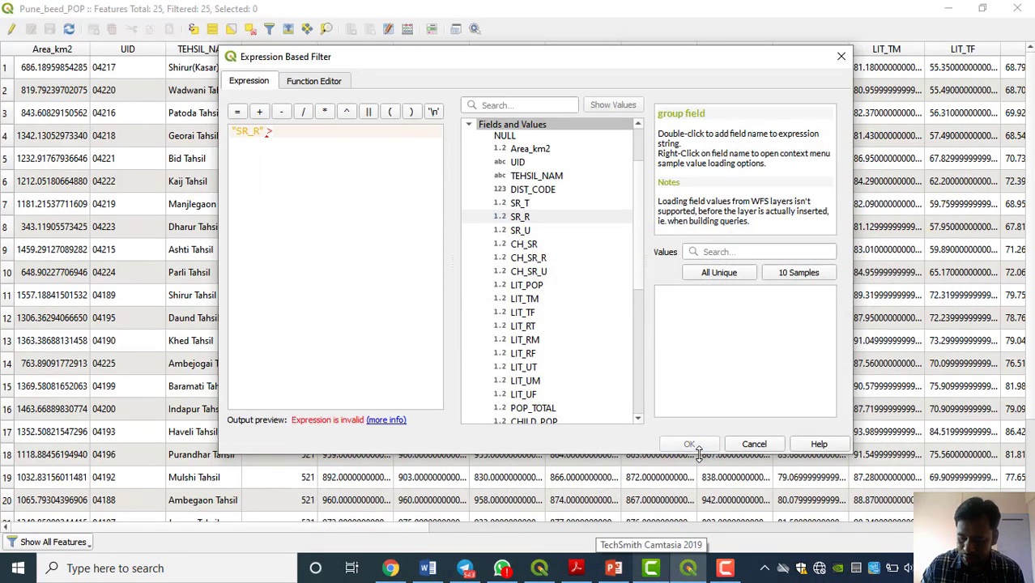
text(900AND)
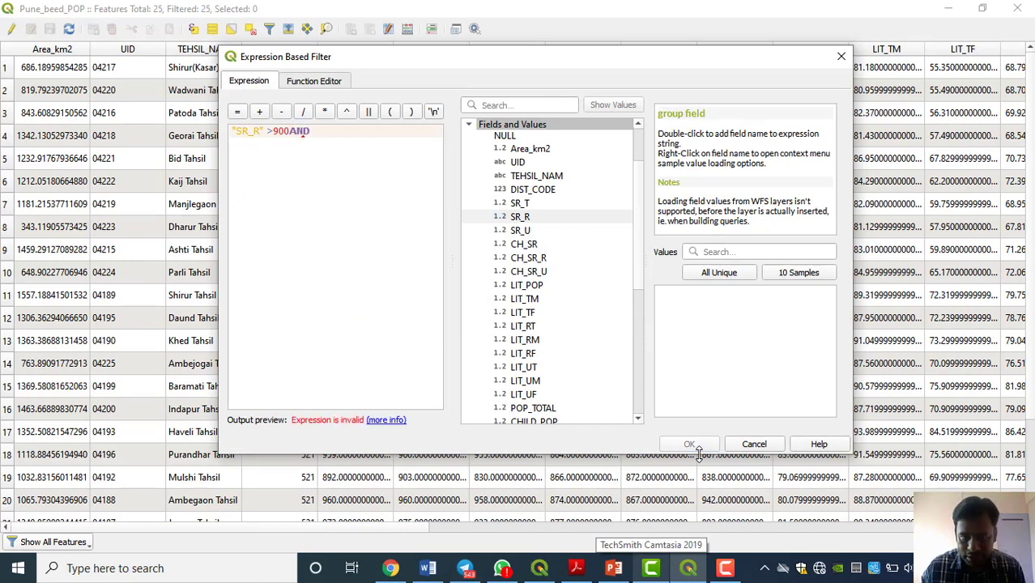
double_click(518, 244)
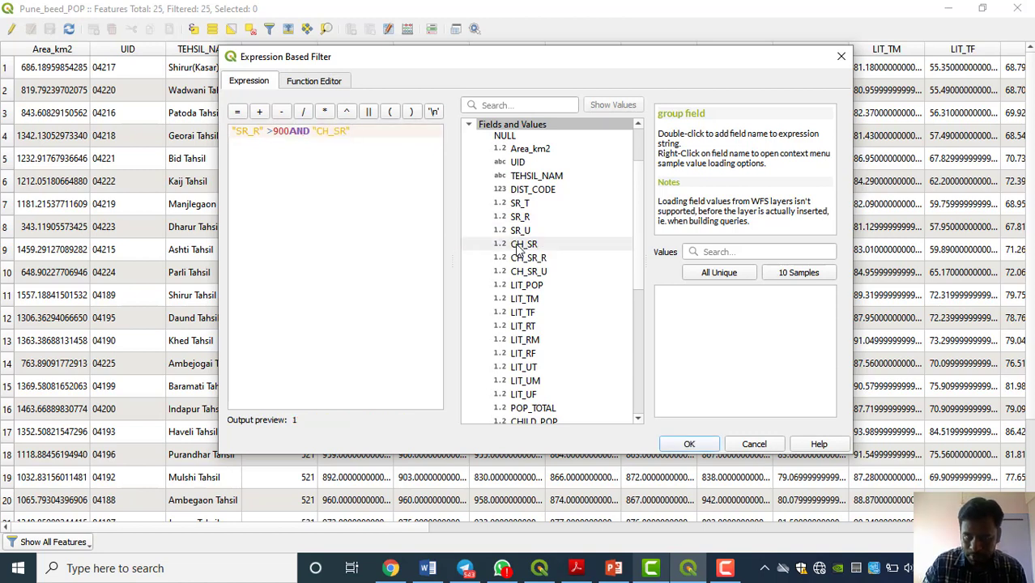
text(>)
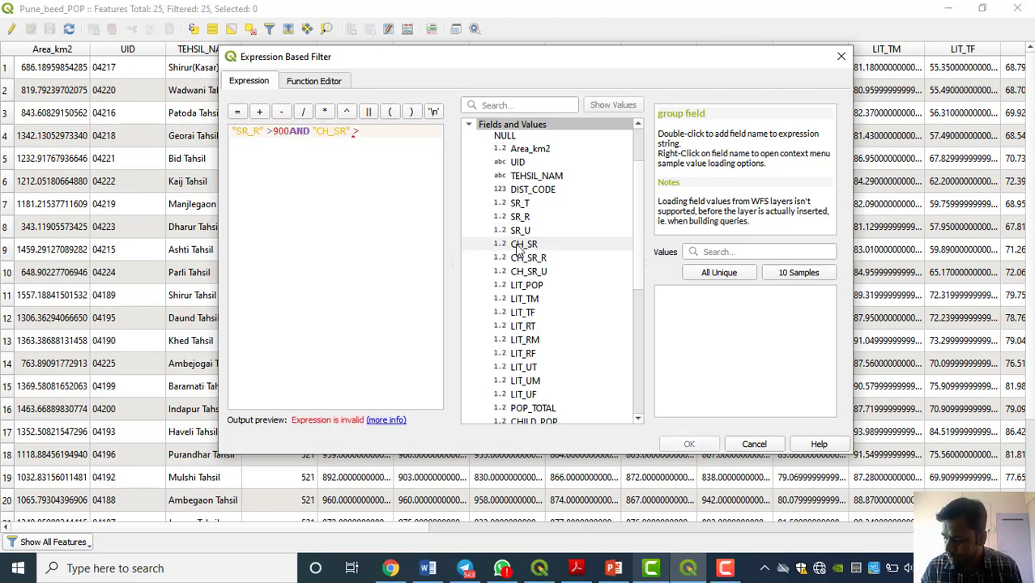
text(900)
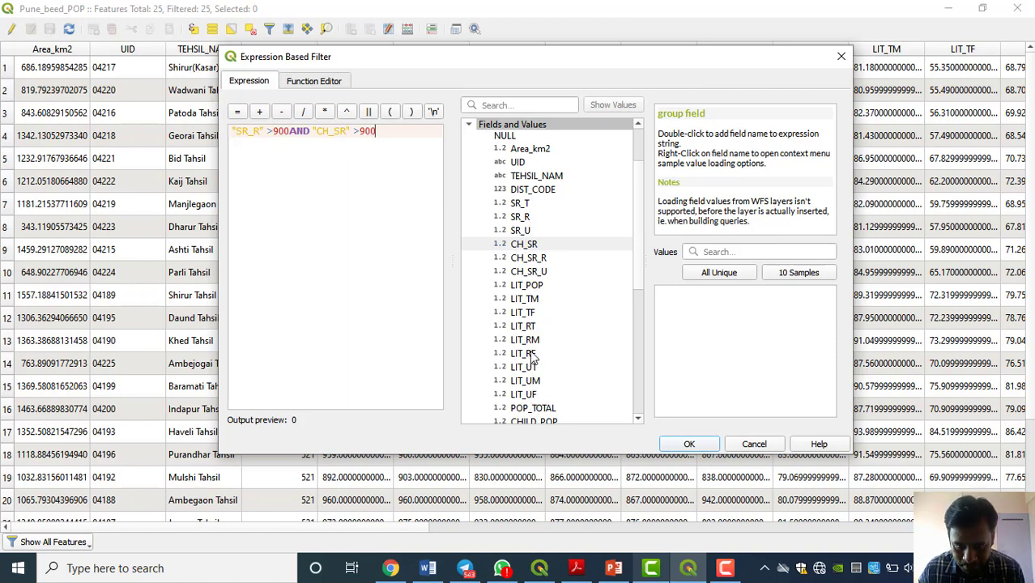
double_click(526, 286)
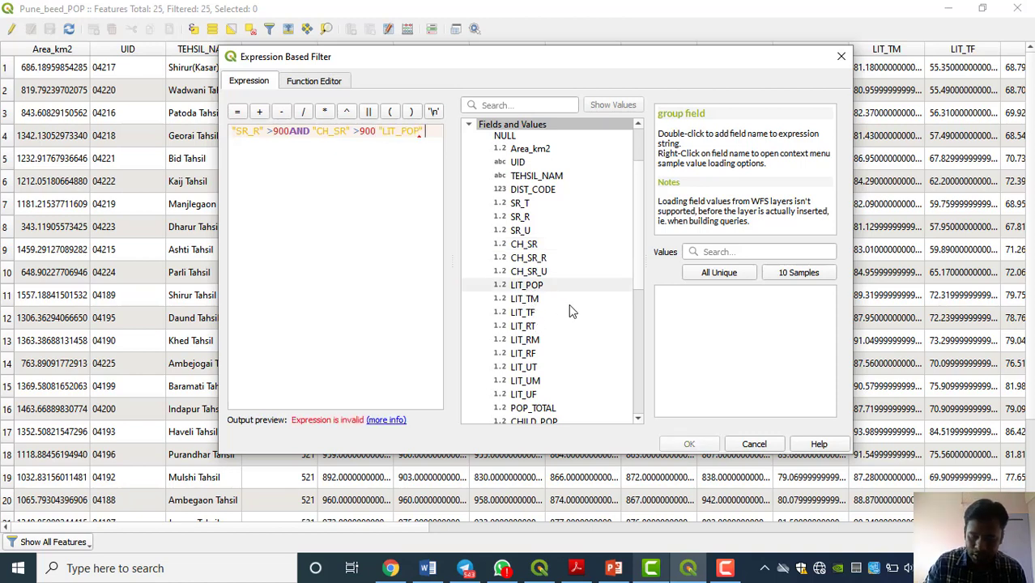
text(>7)
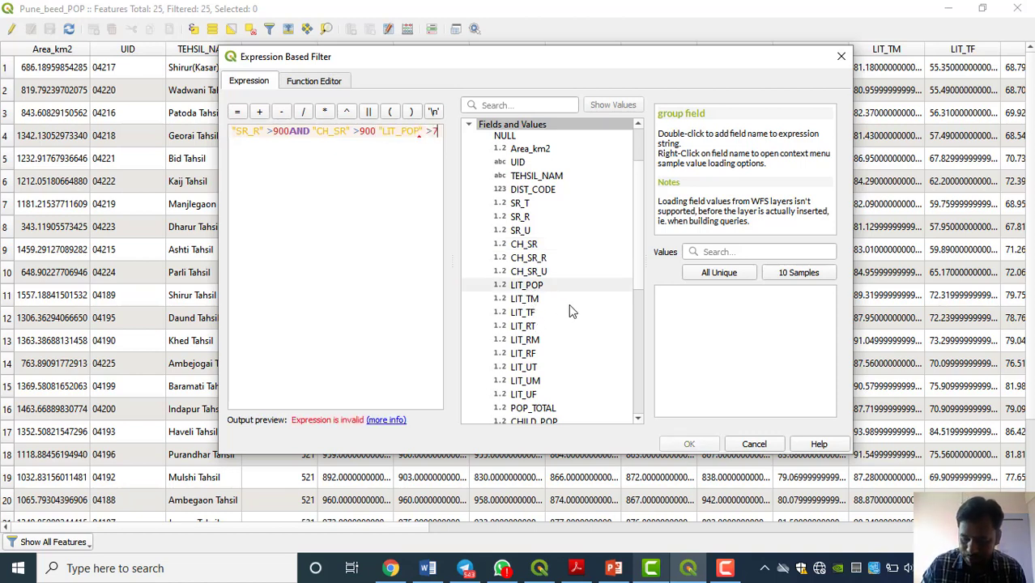
text(0)
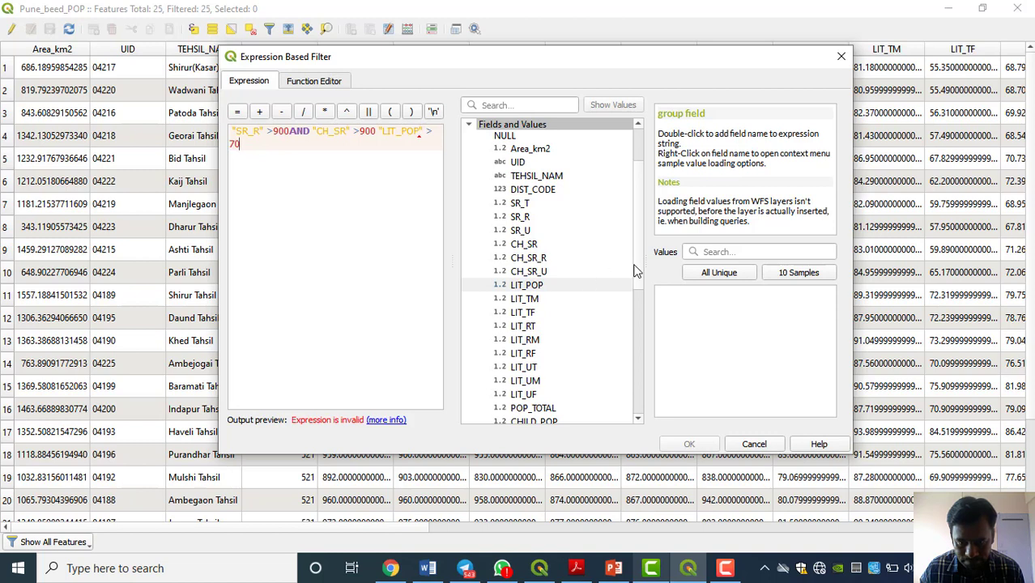
scroll(635, 300, down, 2)
click(269, 206)
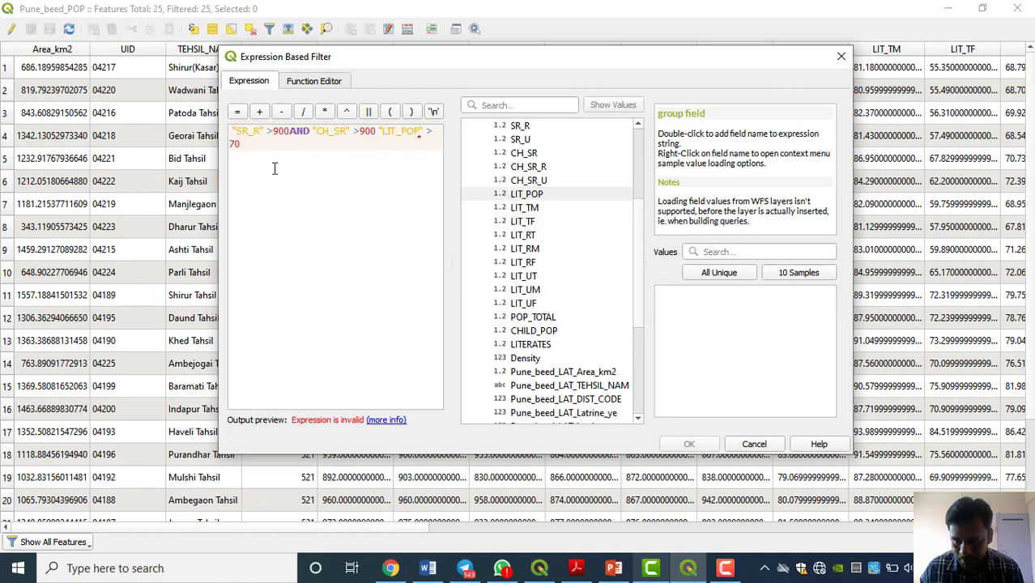
key(Return)
key(ctrl+a)
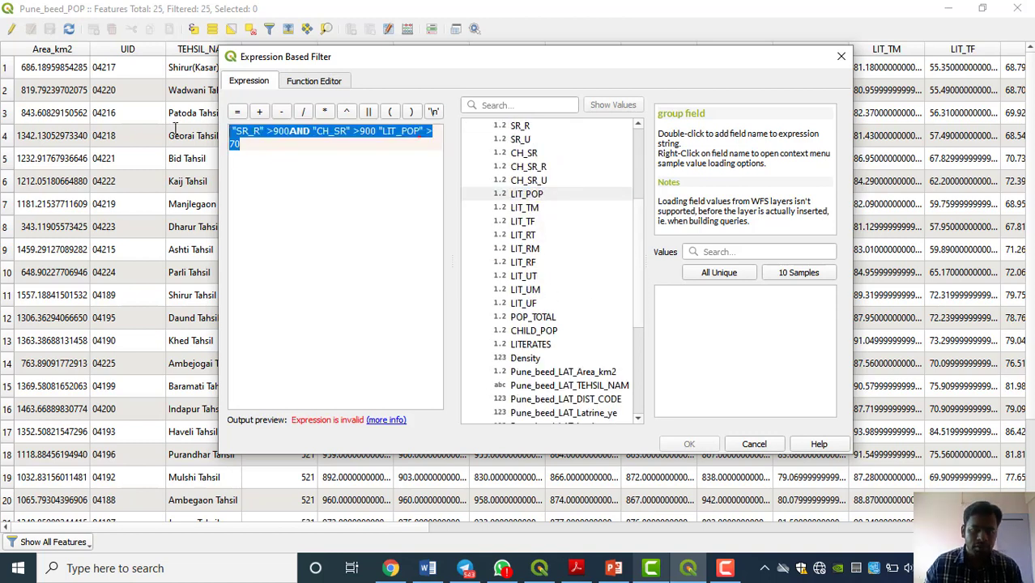
key(Delete)
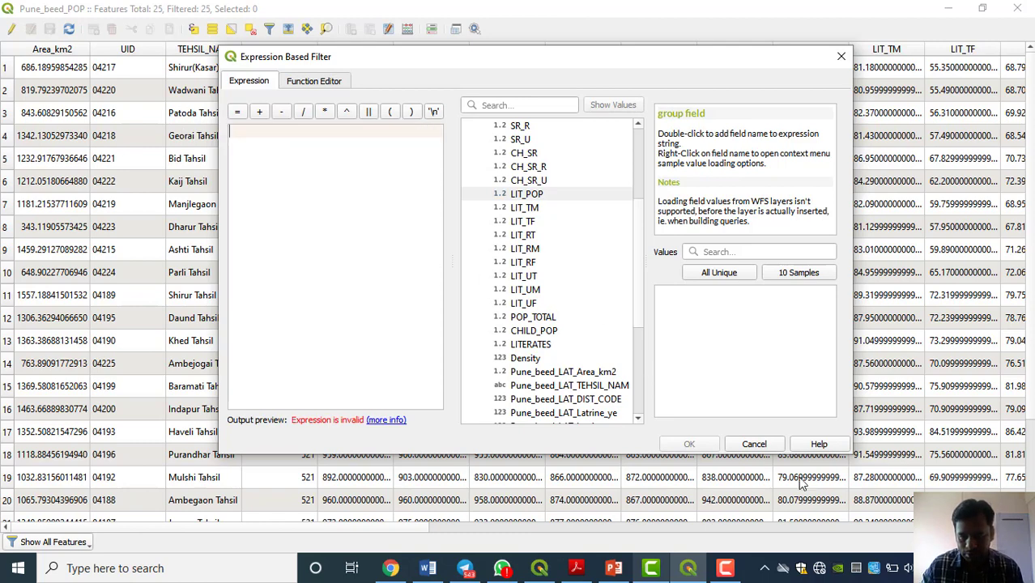
click(761, 444)
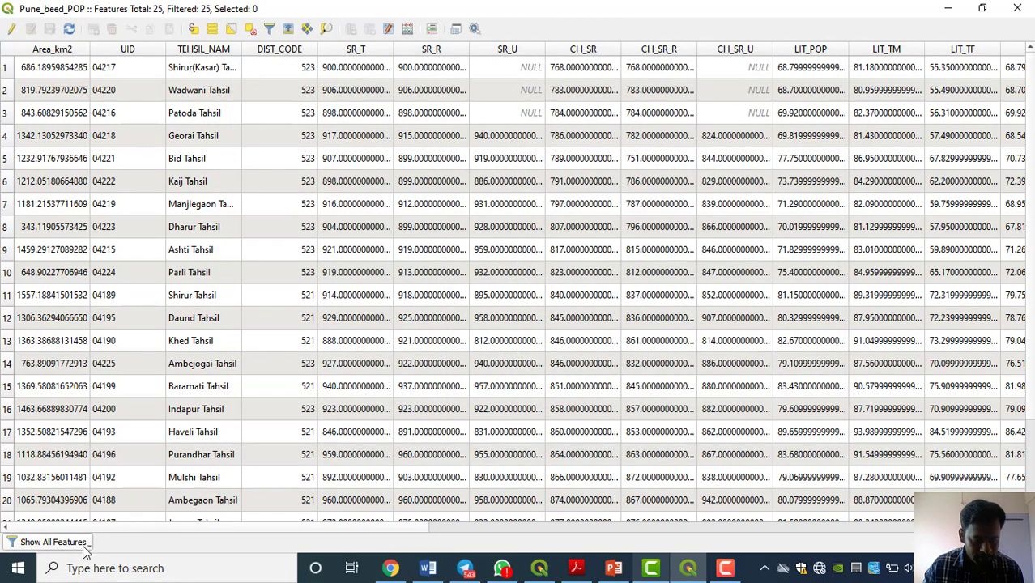
Start a new advanced expression filter on the Pune_beed_POP table with the rural sex ratio condition "SR_R" > 900
click(53, 542)
key(Escape)
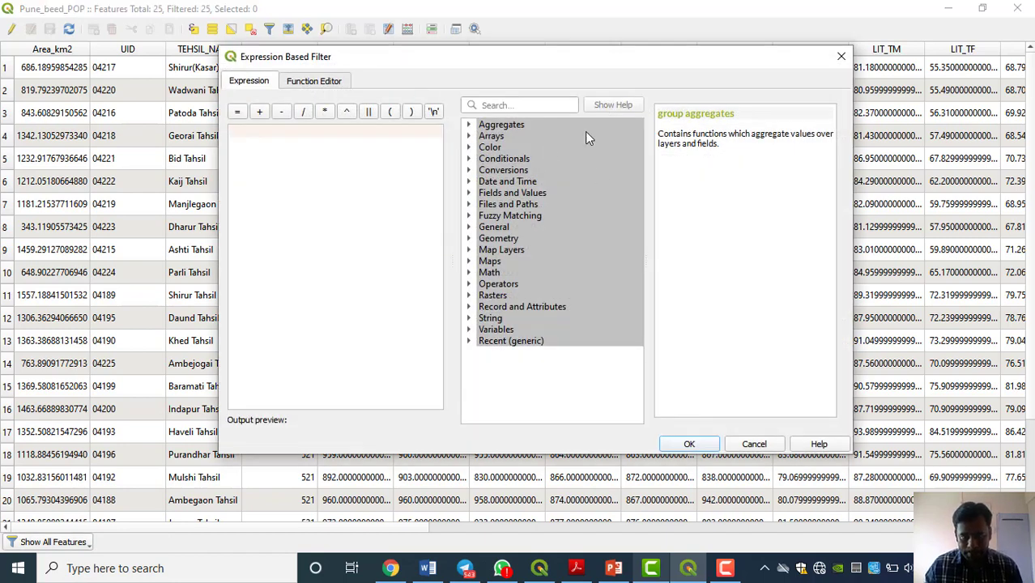
double_click(489, 195)
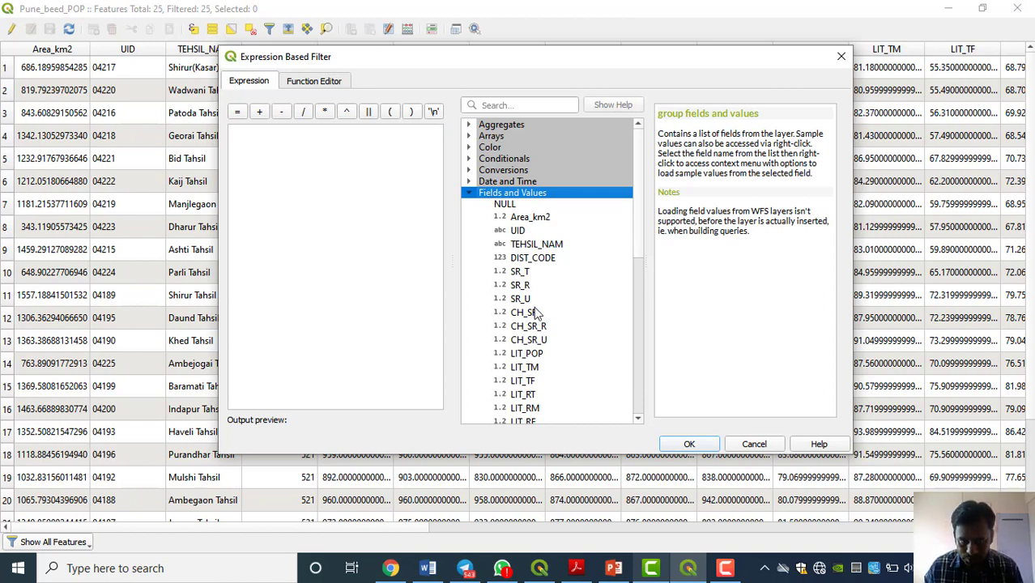
double_click(519, 285)
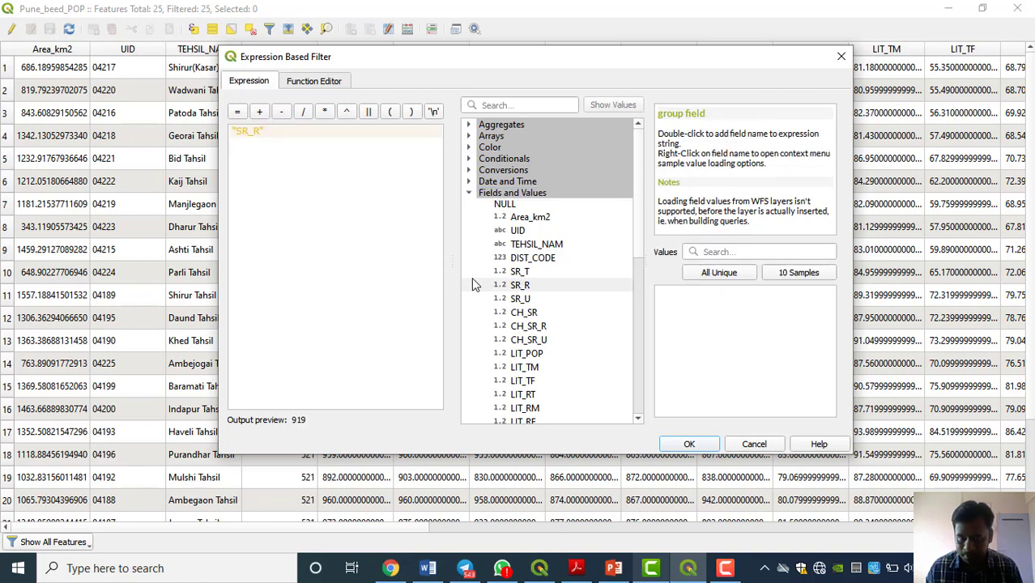
scroll(470, 285, down, 10)
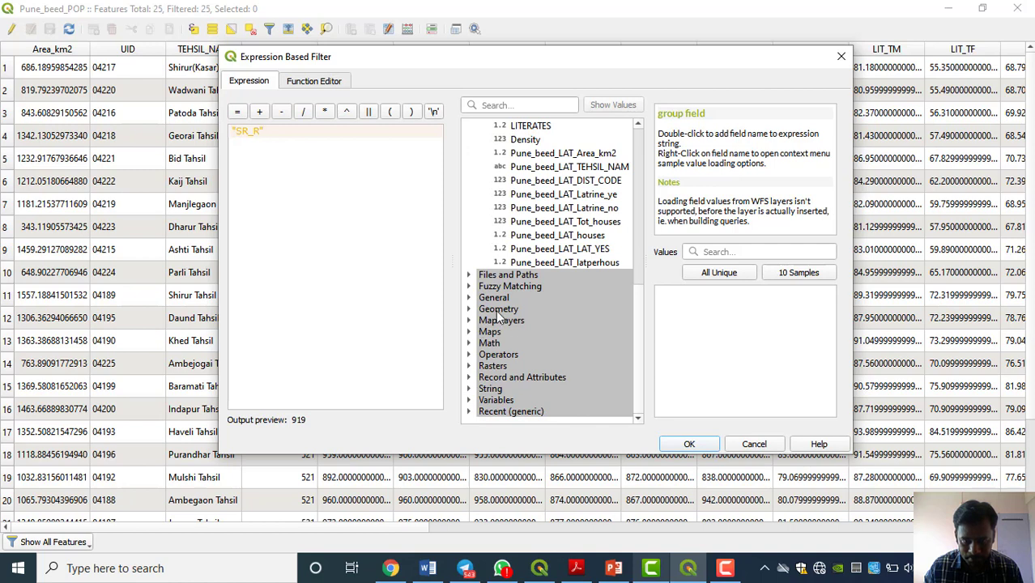
double_click(499, 353)
scroll(525, 308, down, 4)
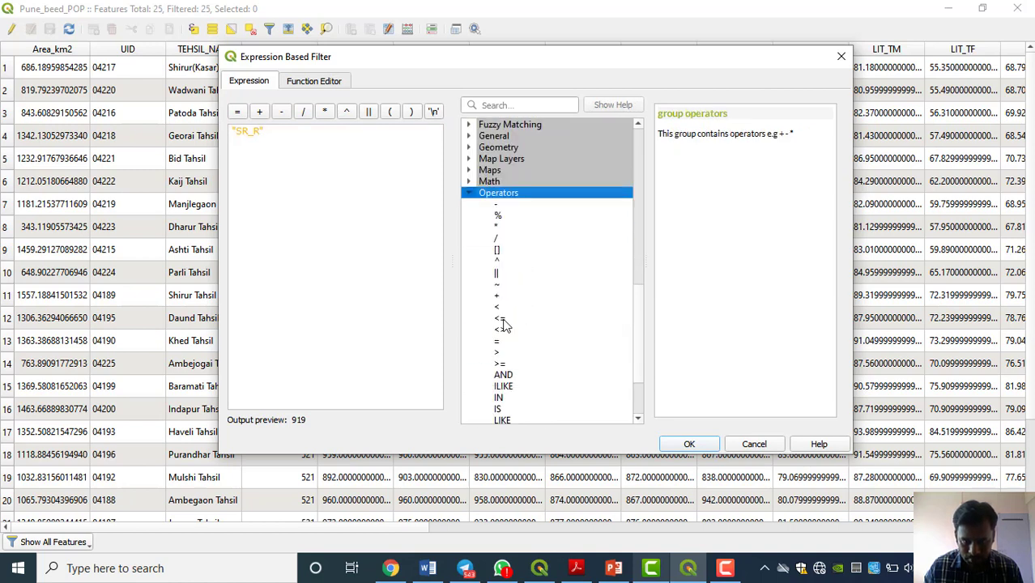
click(499, 353)
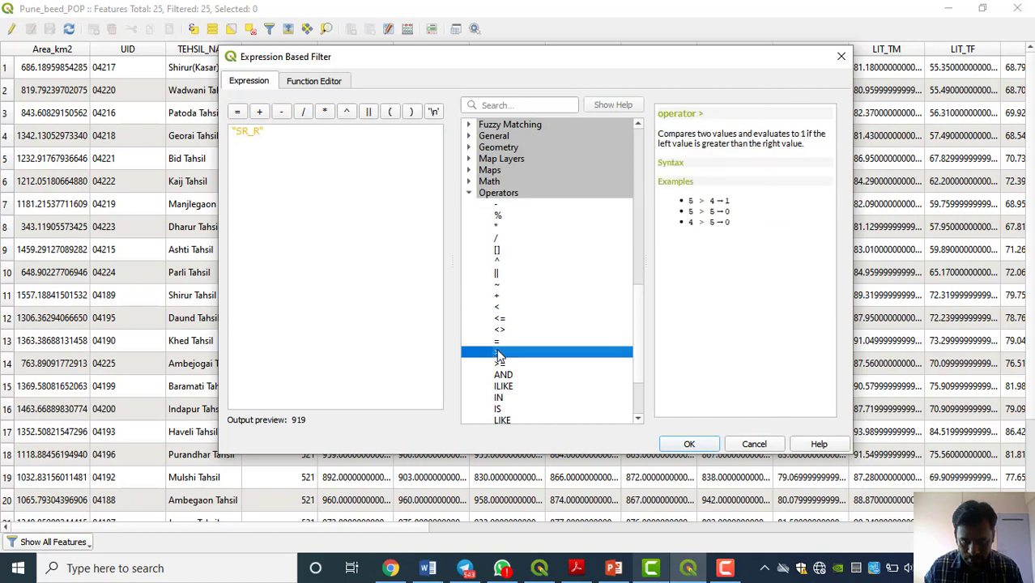
double_click(499, 354)
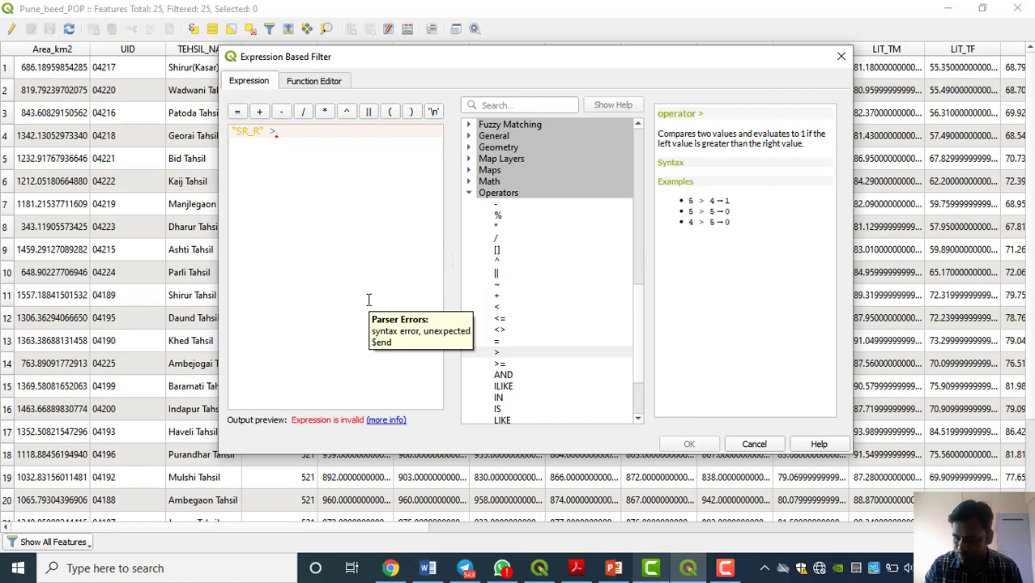
text(900)
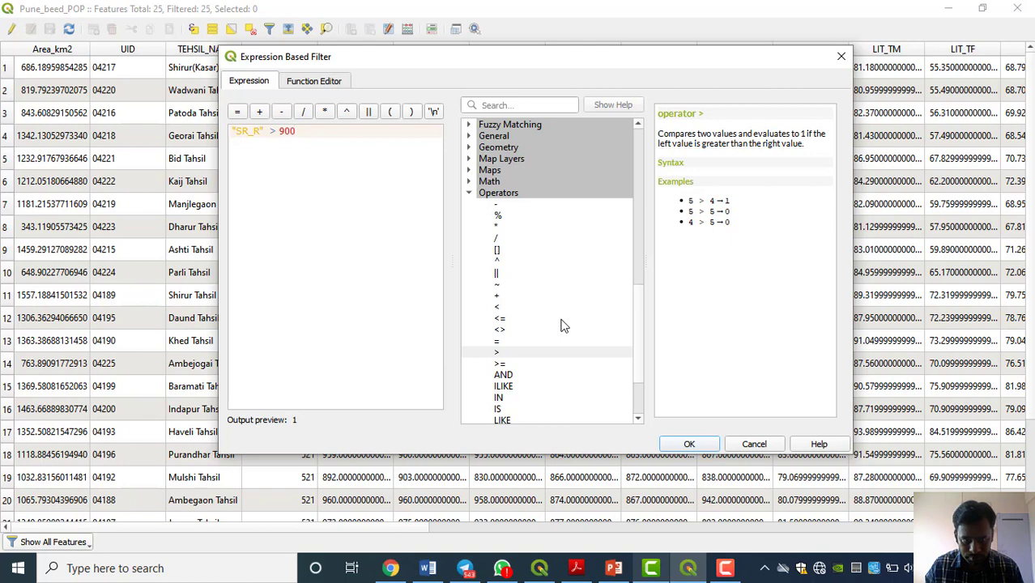
Extend the filter expression with AND and the child sex ratio condition "CH_SR" > 900
double_click(504, 375)
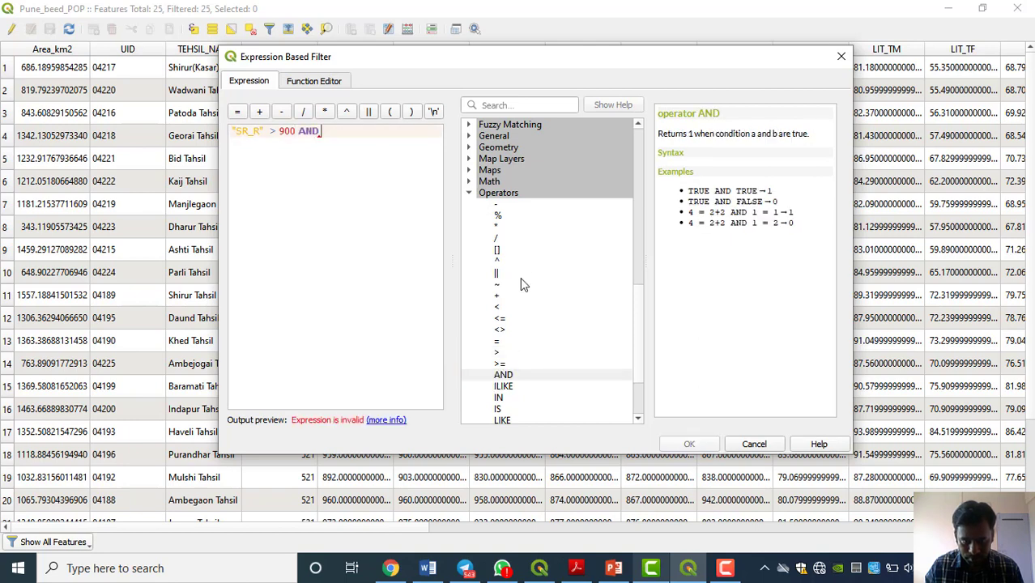
scroll(523, 259, up, 5)
scroll(525, 251, up, 4)
scroll(527, 253, up, 1)
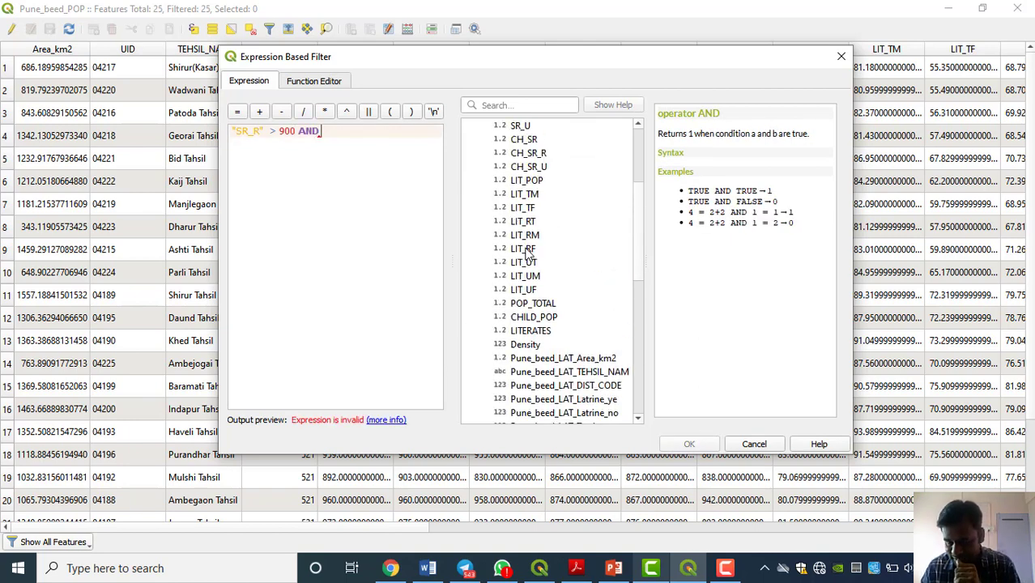
scroll(527, 253, up, 1)
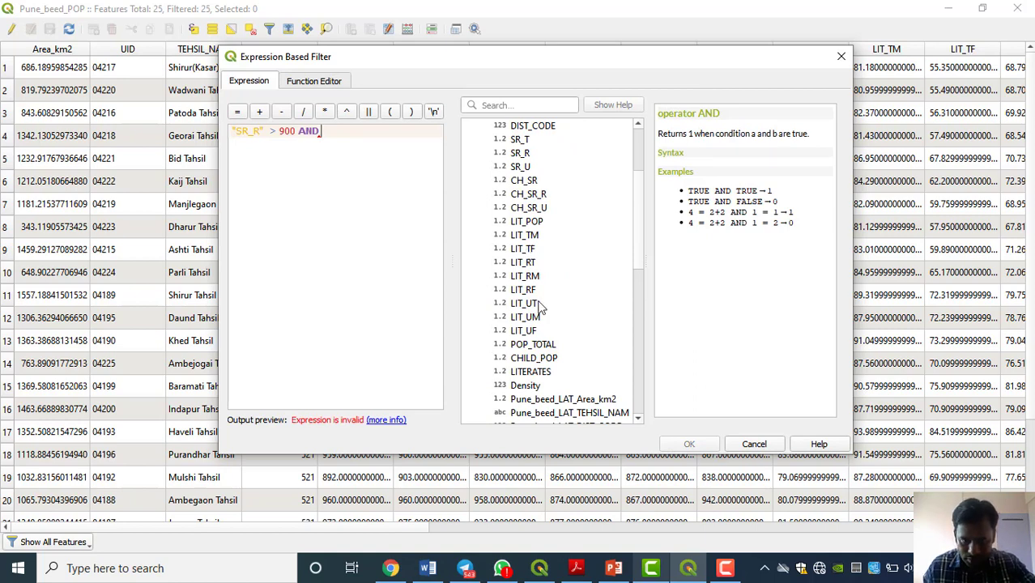
double_click(528, 182)
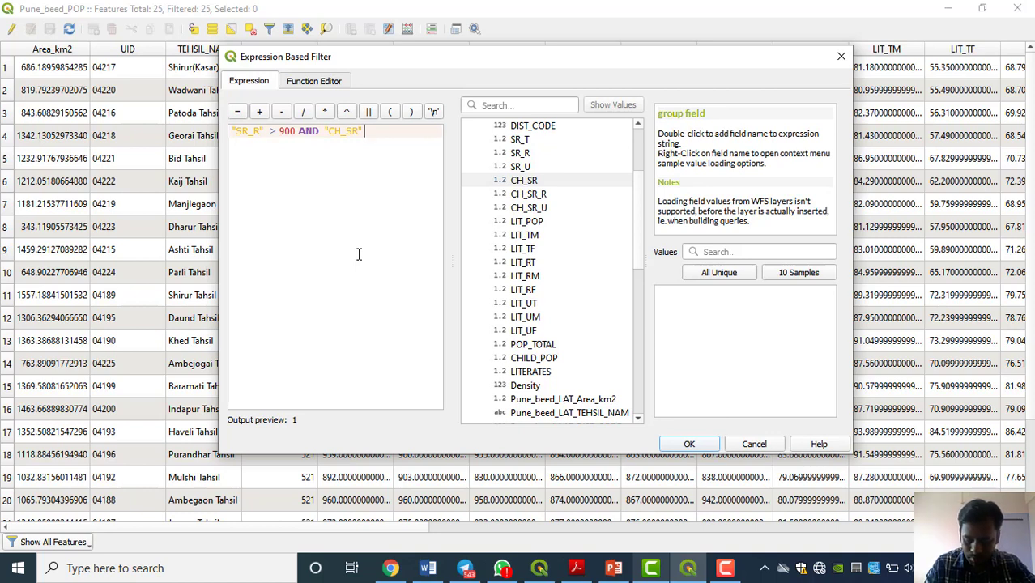
text(>)
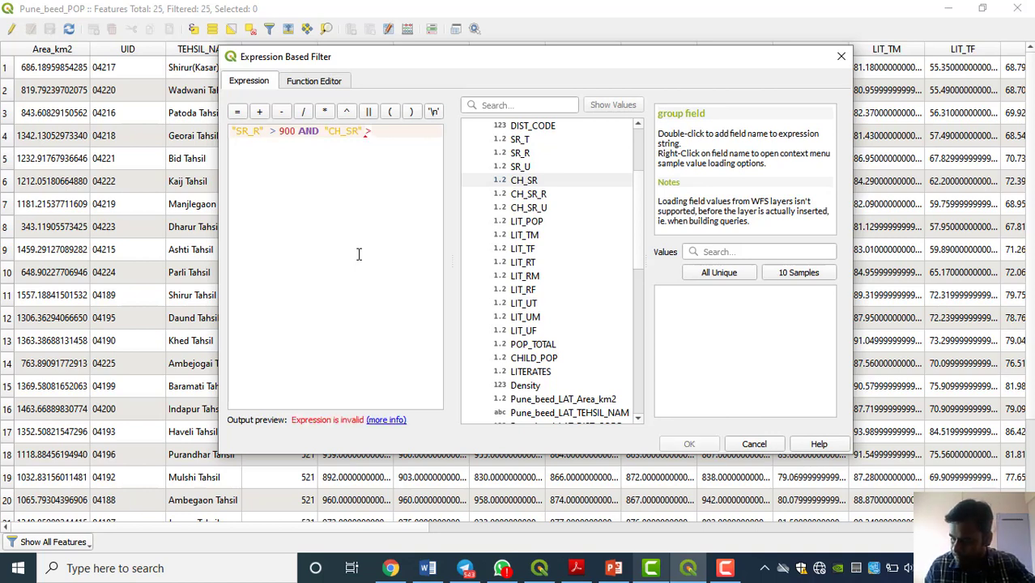
text(900)
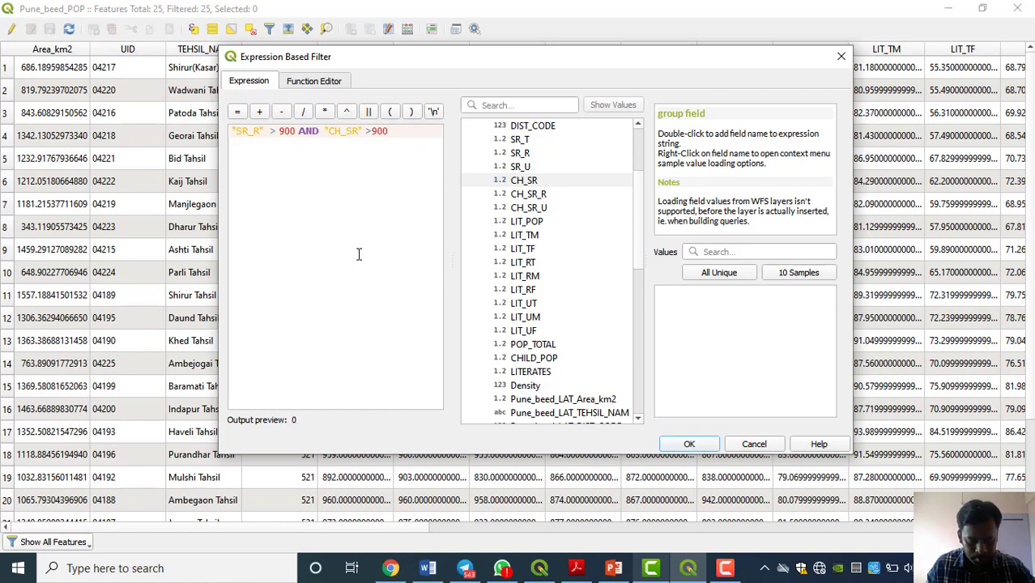
Add AND with the literacy condition "LIT_POP" > 70 to the expression and apply the filter
text(AND)
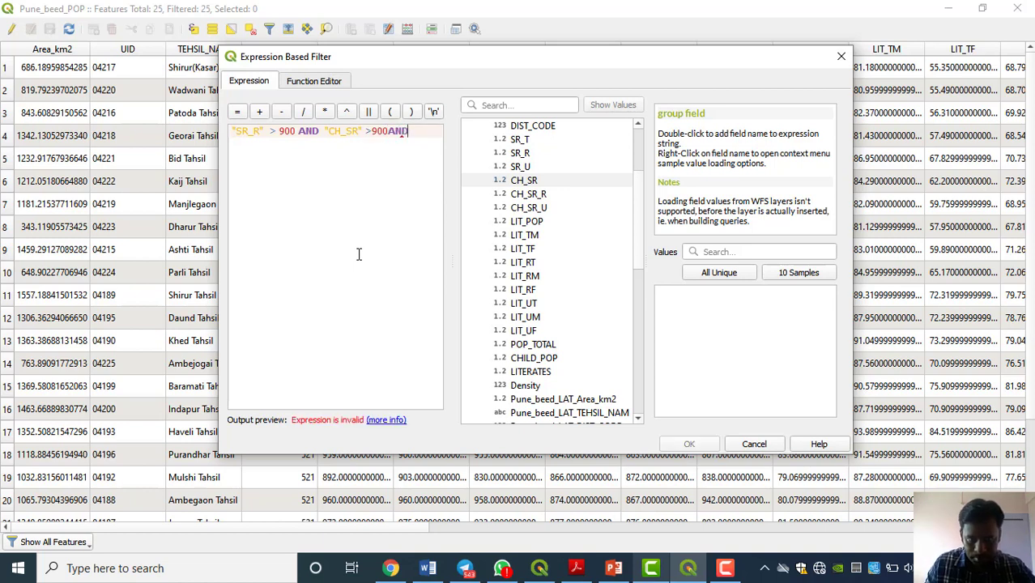
double_click(533, 222)
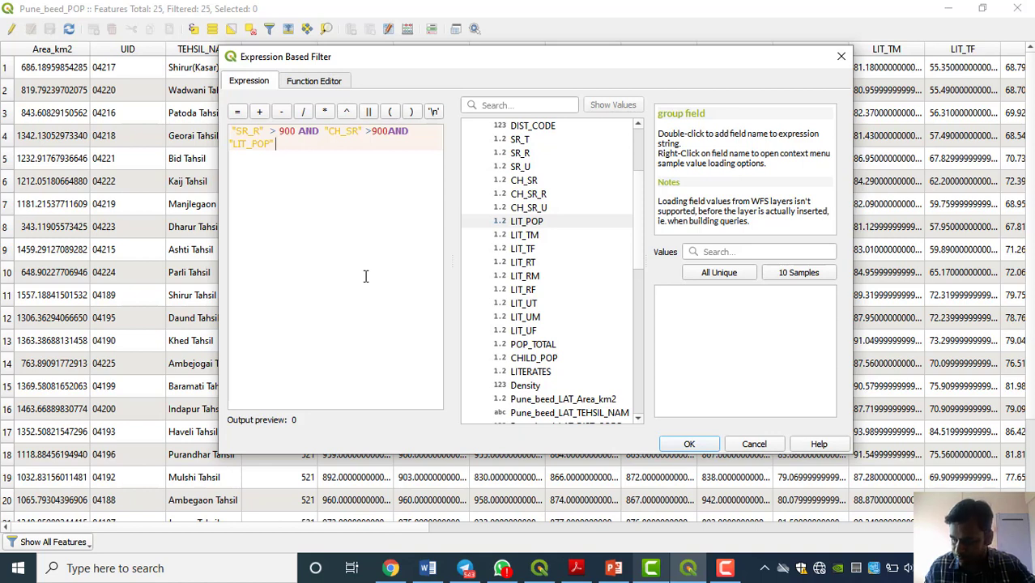
text(>)
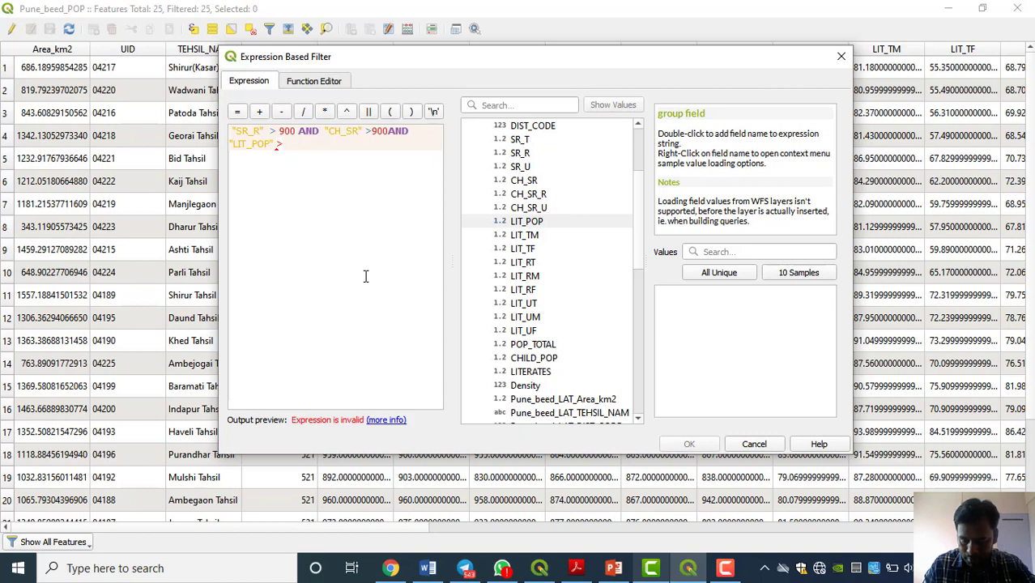
text(70)
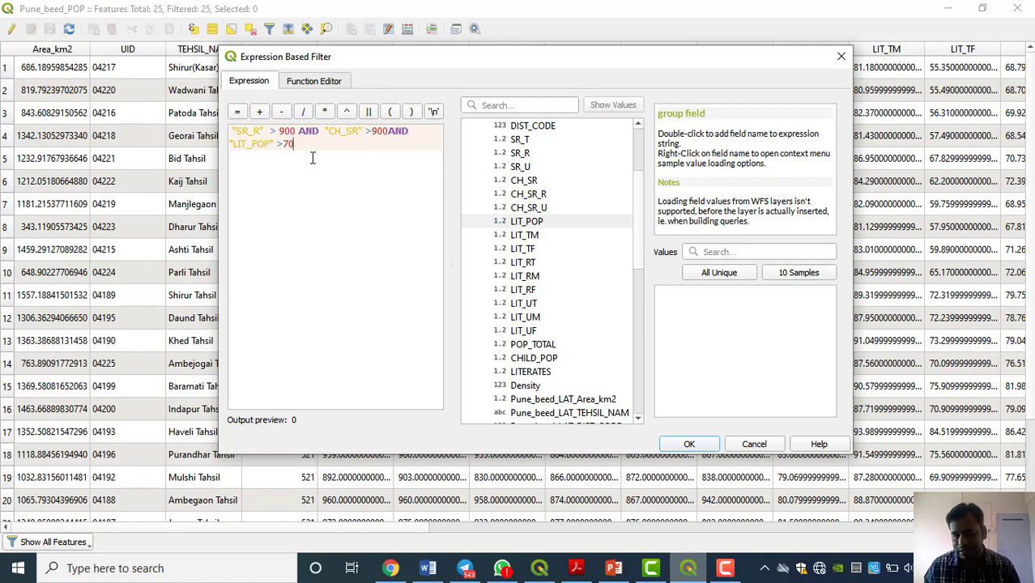
click(703, 444)
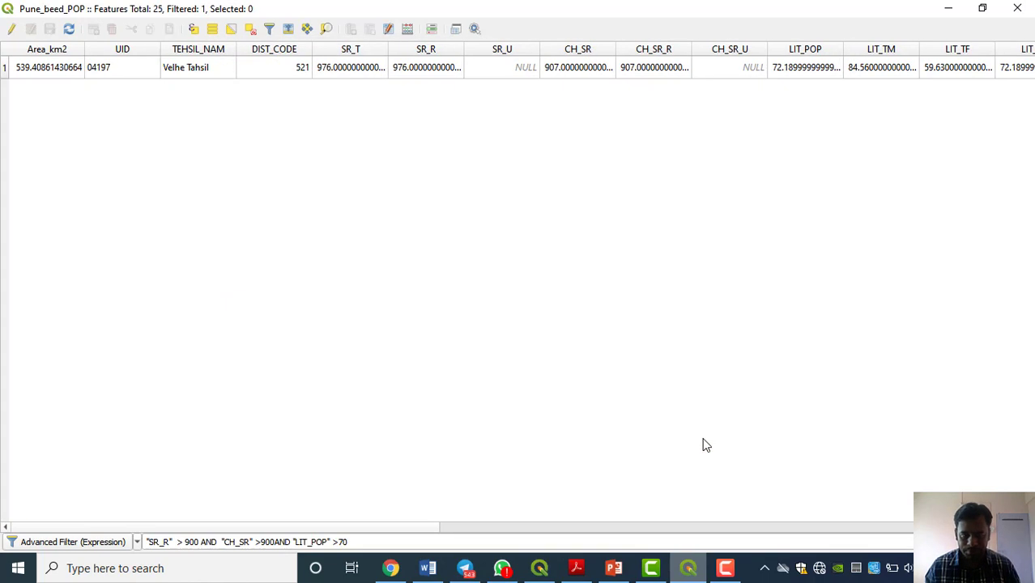
Select the filtered record, minimise the table to see it on the map, and look over the Pune_beed_POP layer's export options
click(5, 70)
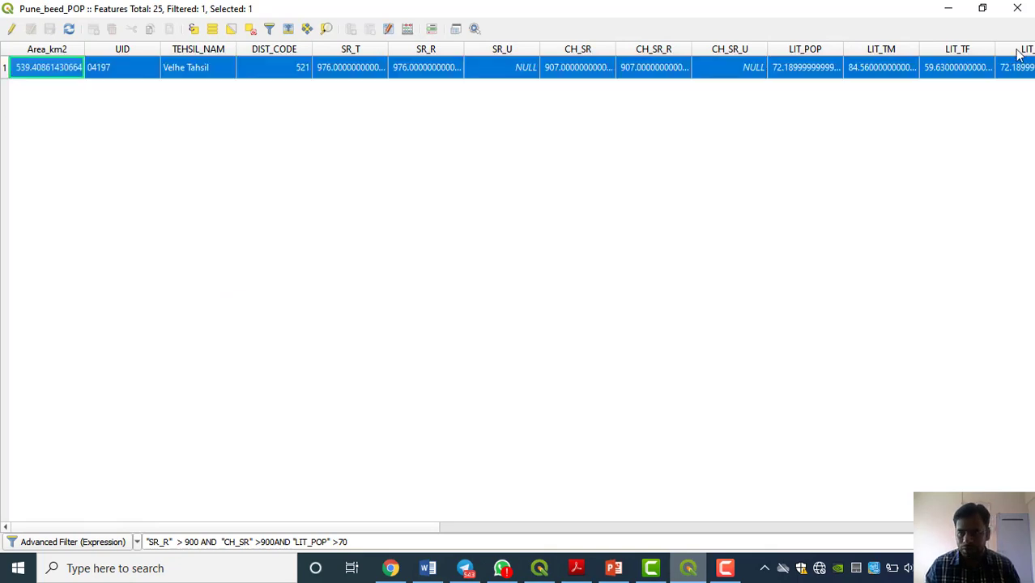
click(948, 8)
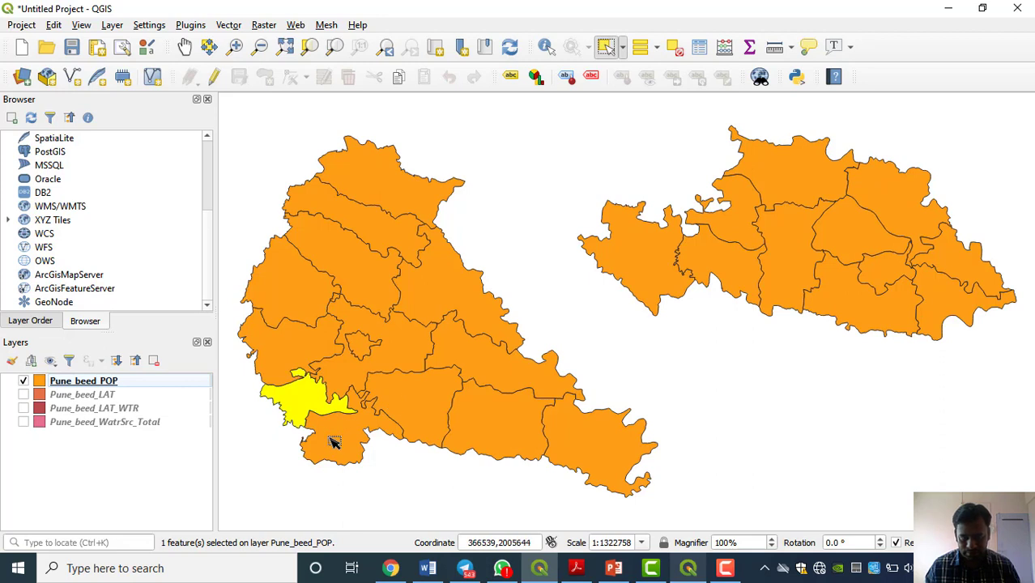
right_click(84, 384)
mouse_move(114, 333)
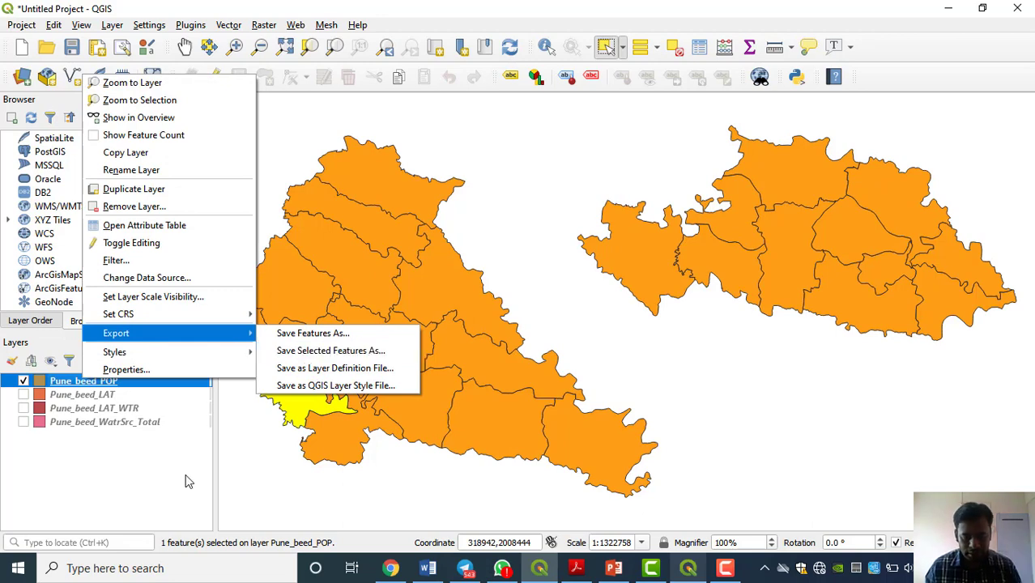
click(190, 481)
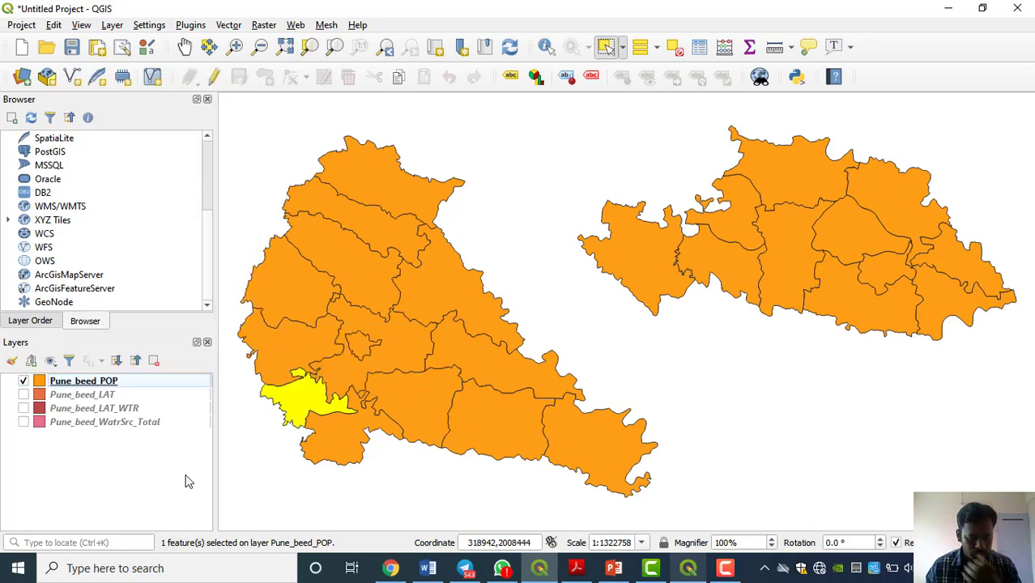
Switch to the PowerPoint slides and advance to the Query no 6 slide to read its question
click(613, 567)
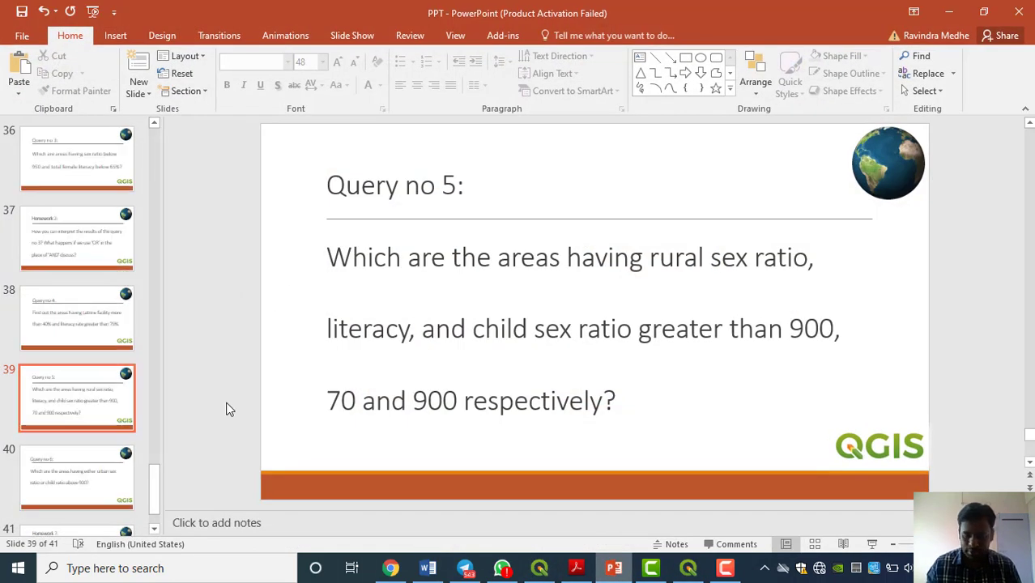
scroll(227, 409, down, 1)
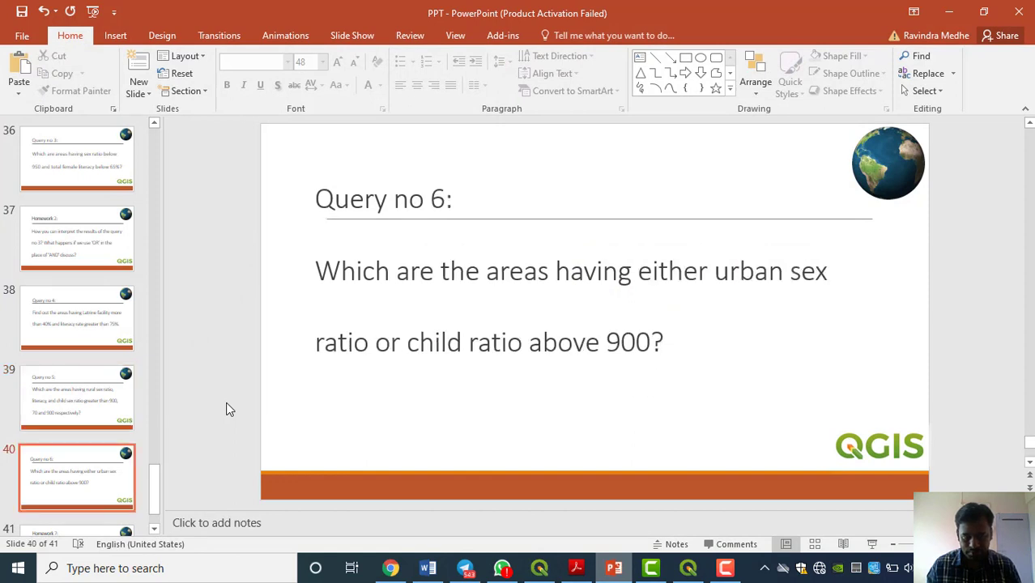